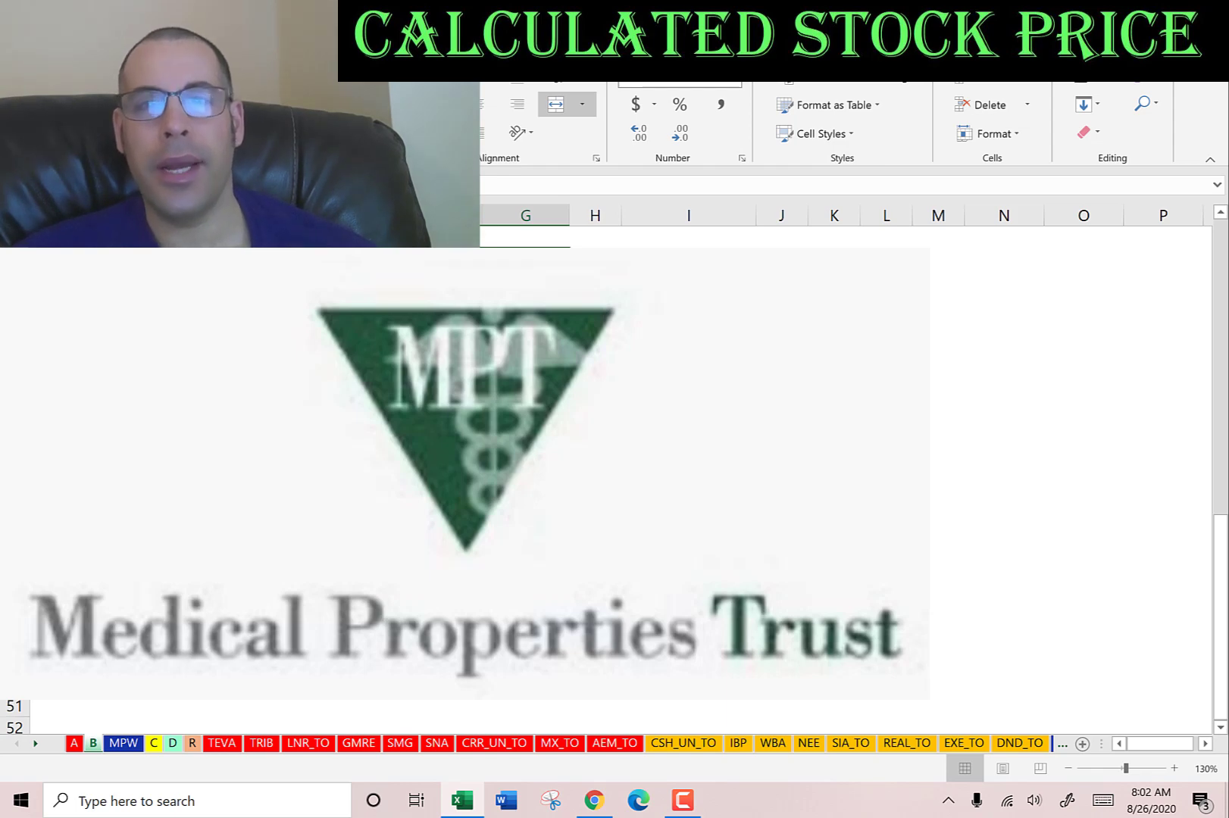
Switch to the MPW sheet with the Medical Properties Trust discounted cash flow model.
click(122, 745)
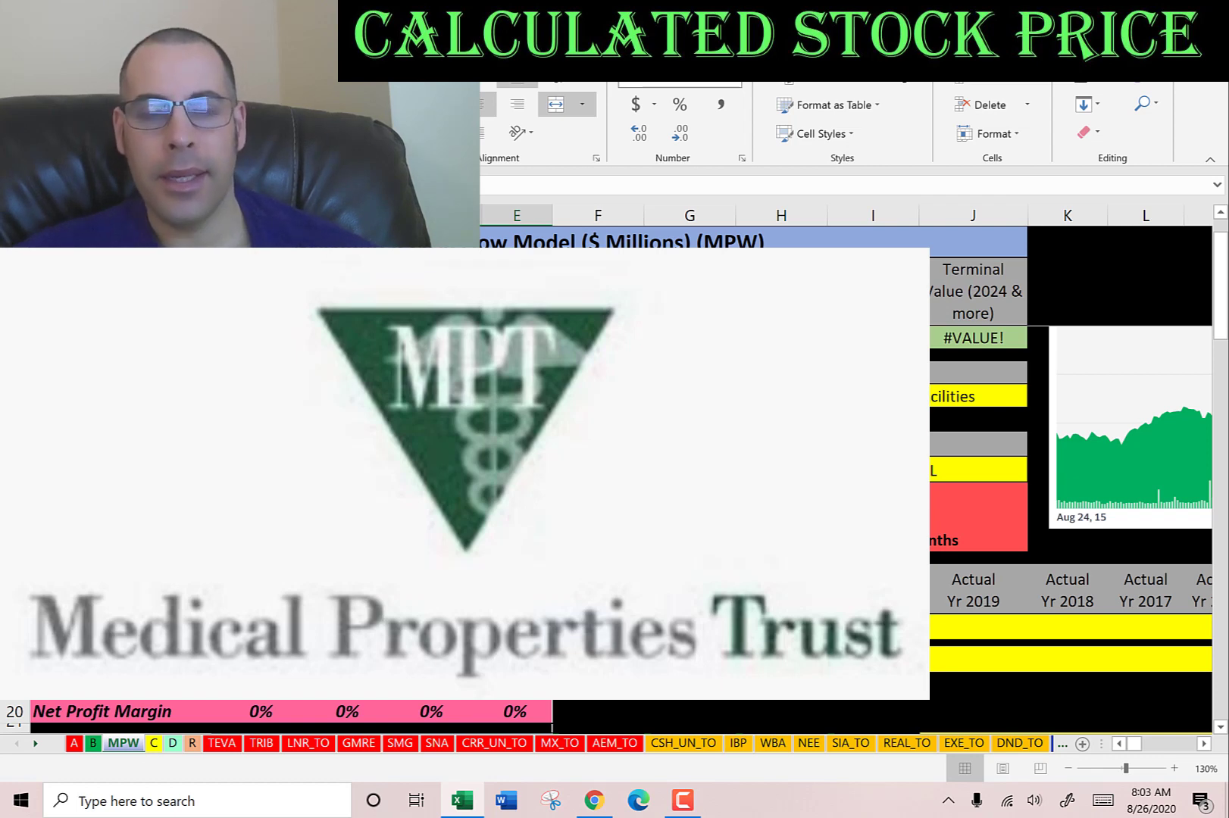
Enter 9.8 as MPW's market cap in billions.
key(alt+Tab)
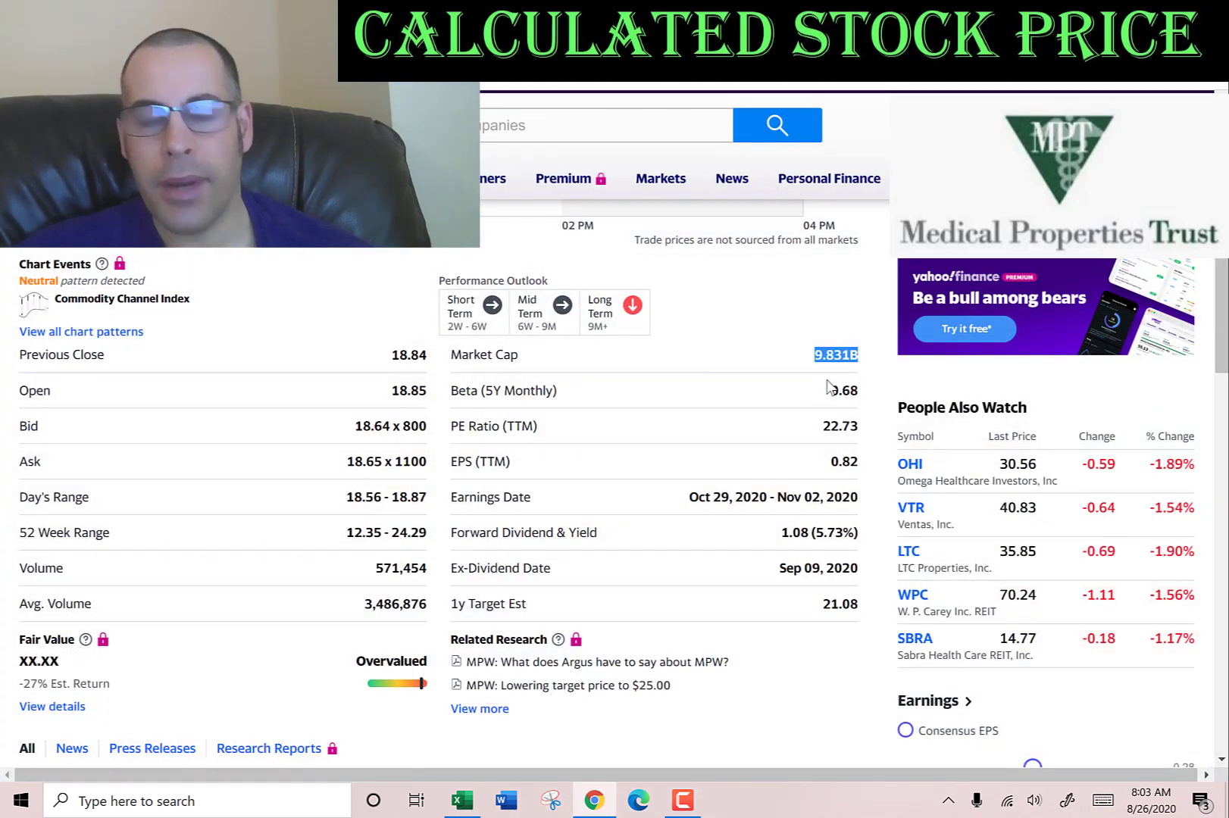
key(alt+Tab)
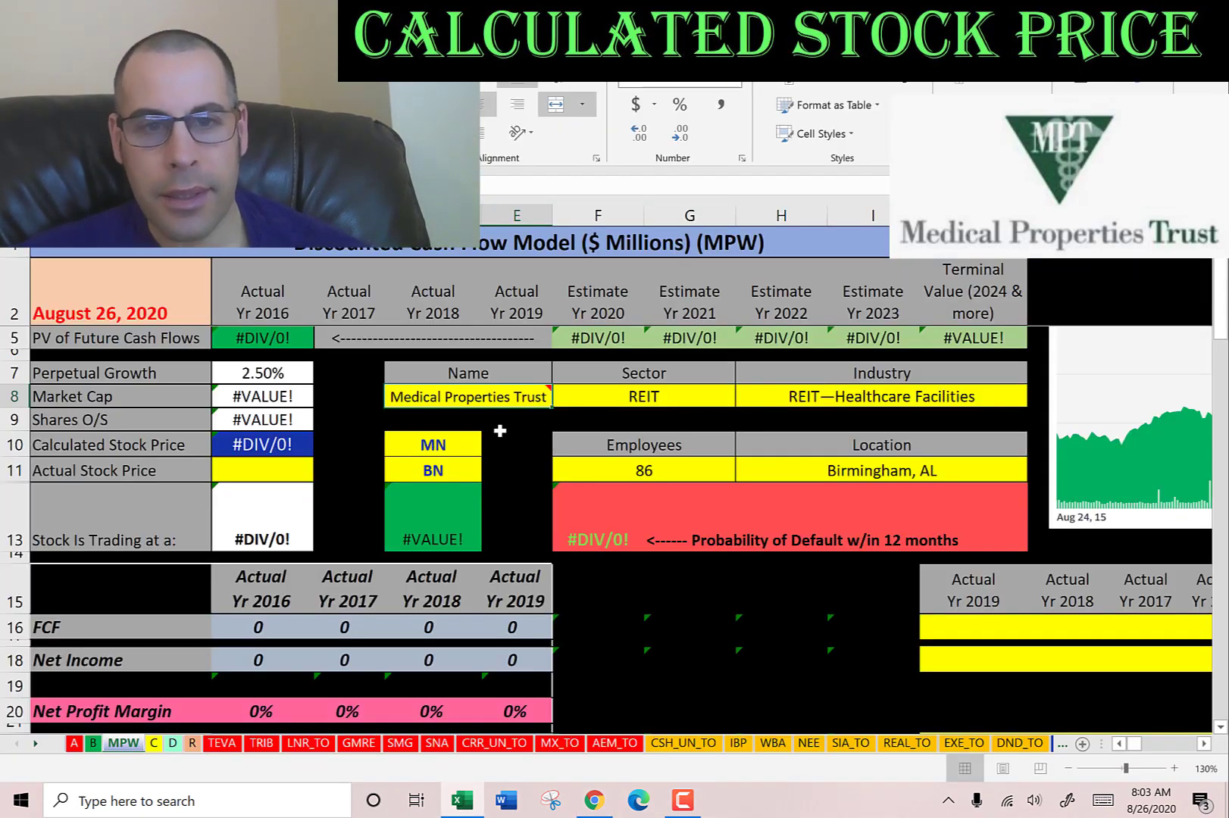
click(442, 468)
text(9.)
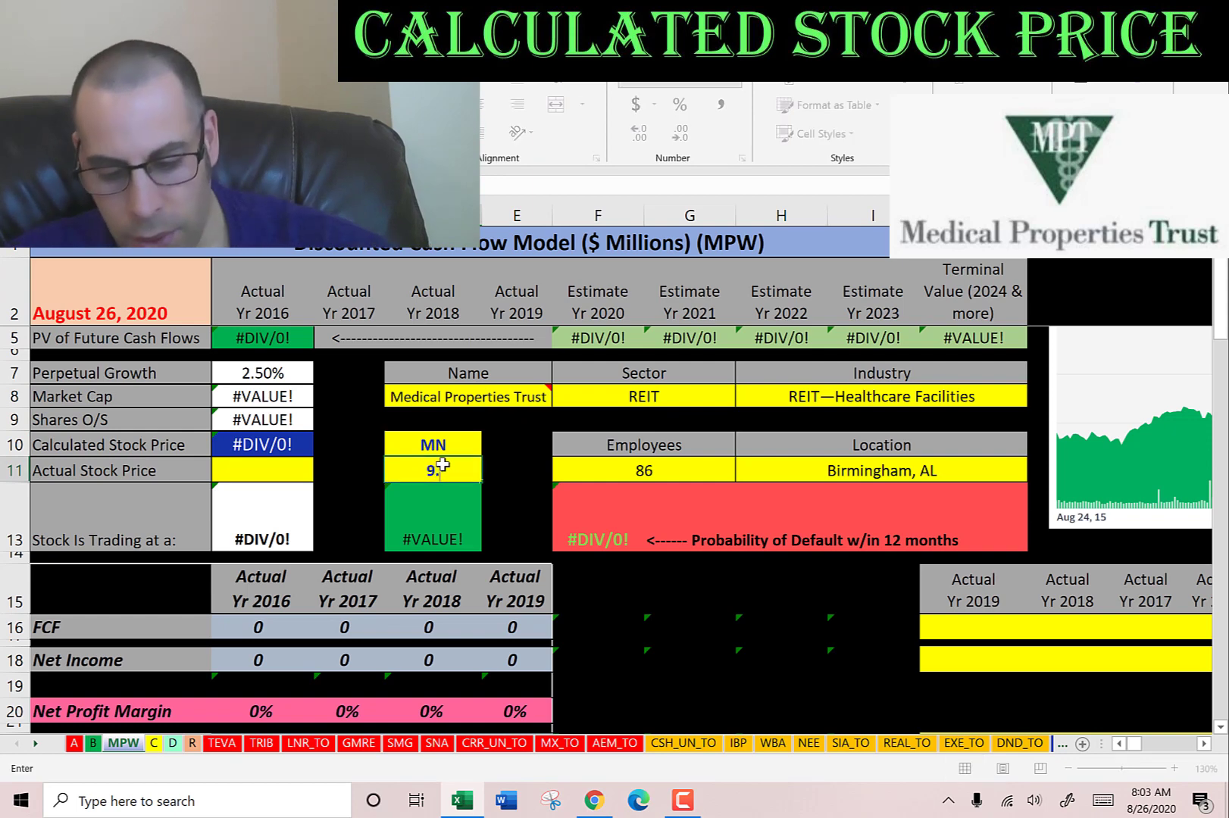
text(8)
key(Return)
Copy the 18.57 share price from Yahoo Finance into Actual Stock Price.
key(alt+Tab)
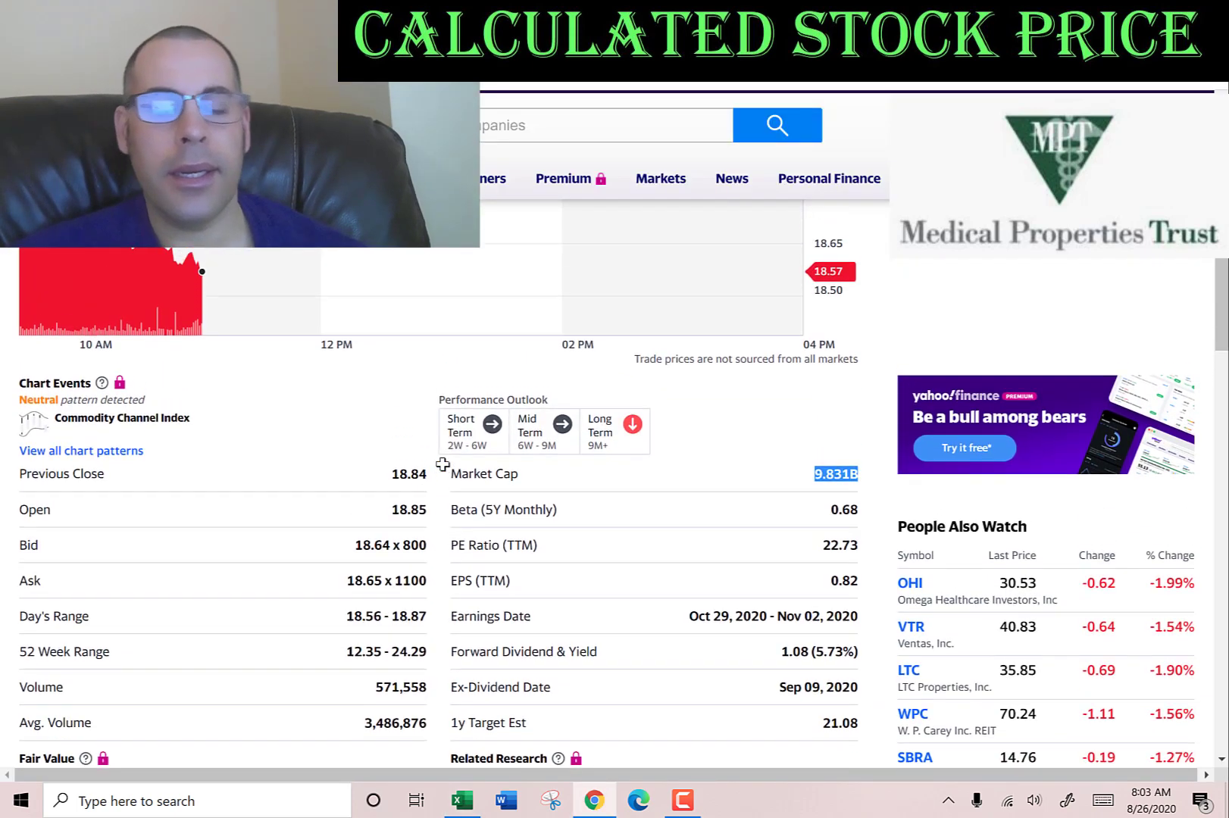
scroll(120, 406, up, 3)
scroll(119, 406, up, 4)
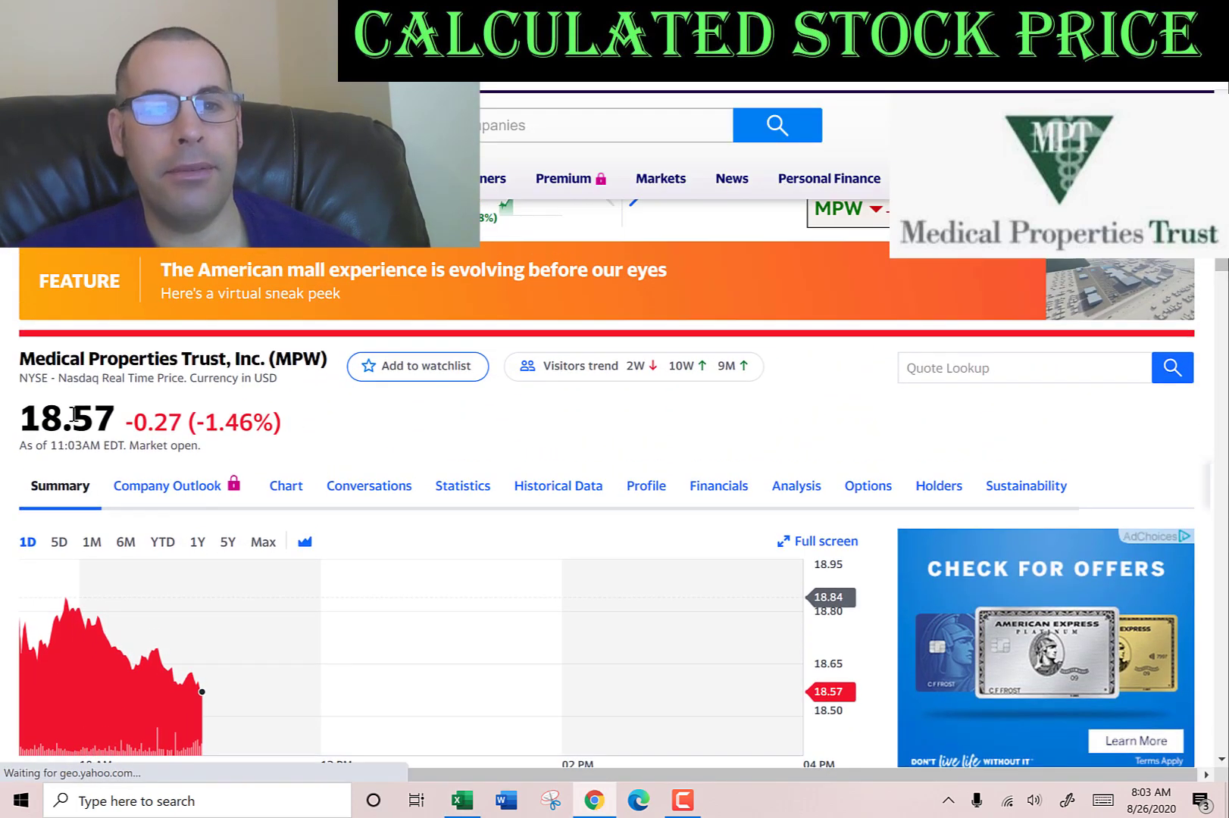
double_click(73, 410)
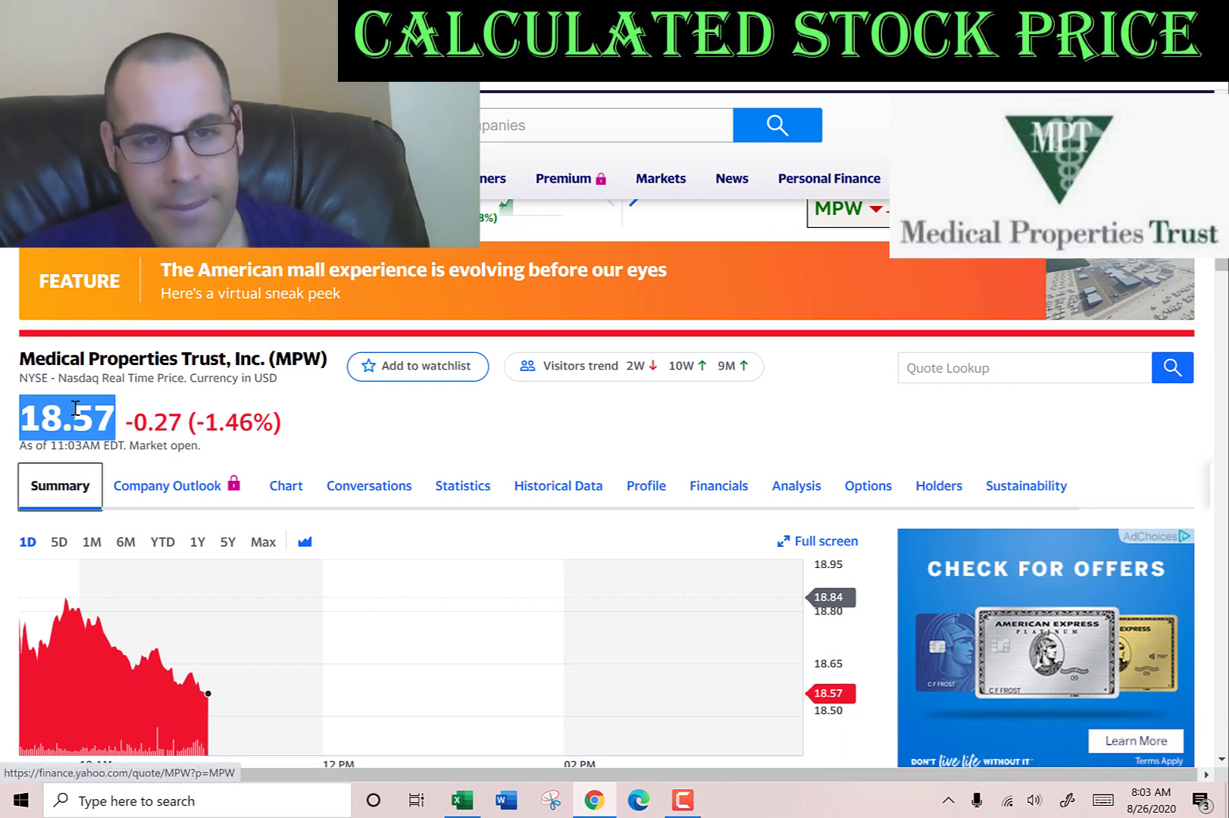
key(alt+Tab)
key(Return)
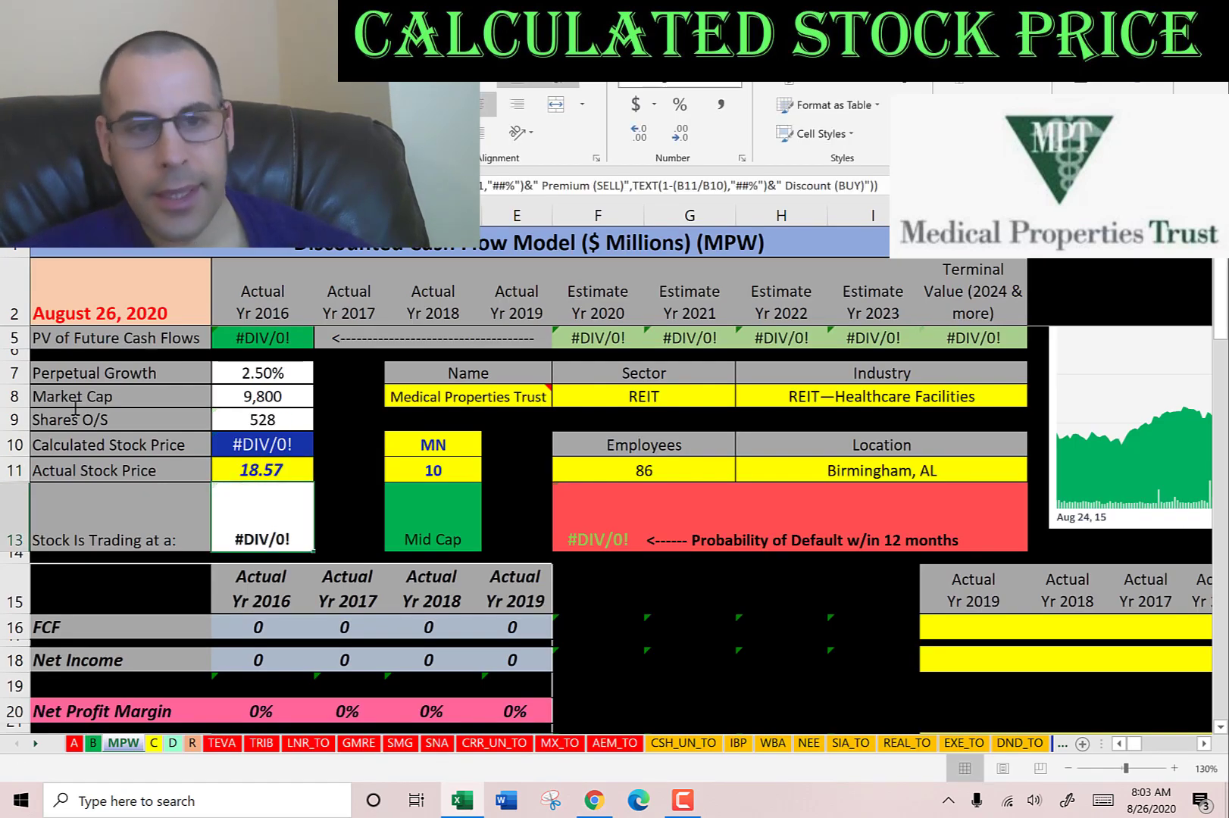
key(Right)
key(Right)
key(Right)
key(Right)
key(Down)
key(Down)
key(Down)
key(Down)
key(Down)
Paste MPW's 2016–2019 free cash flow from Yahoo's cash flow statement as text into the FCF row.
scroll(875, 490, down, 3)
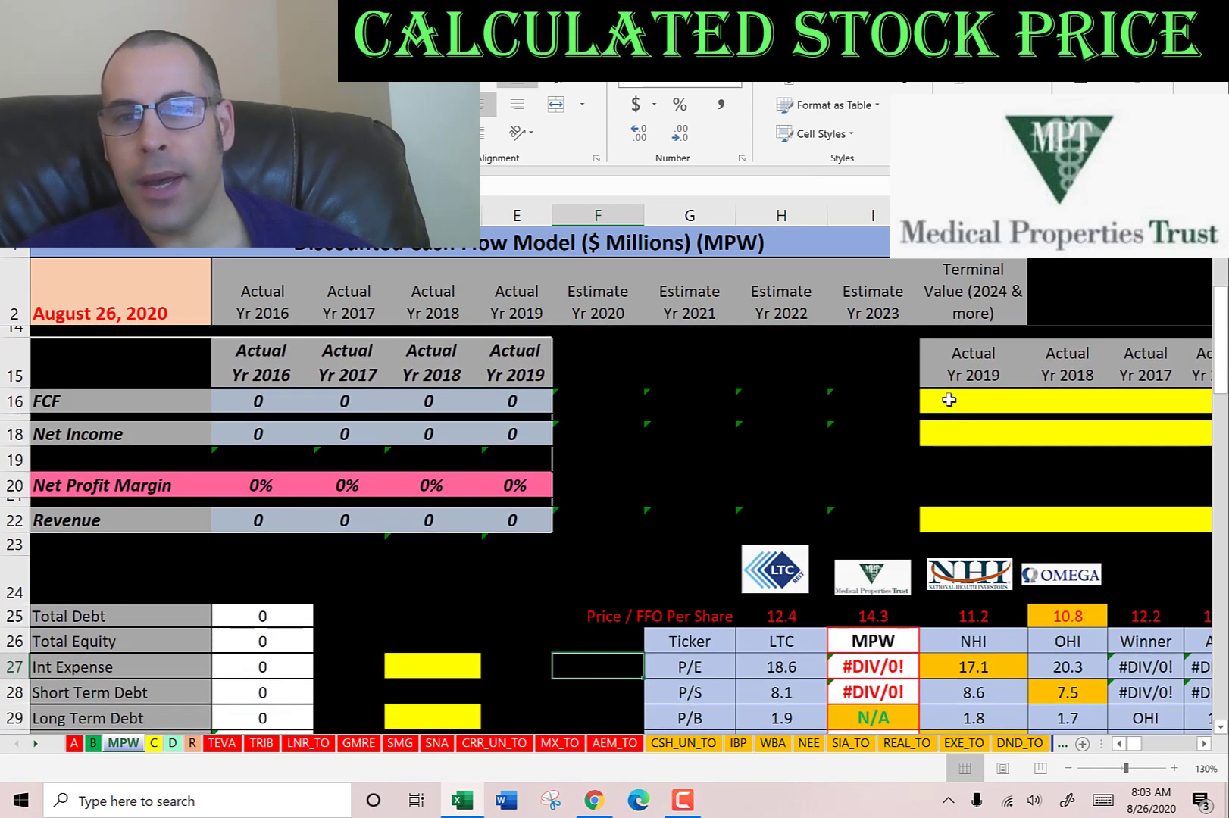
click(949, 400)
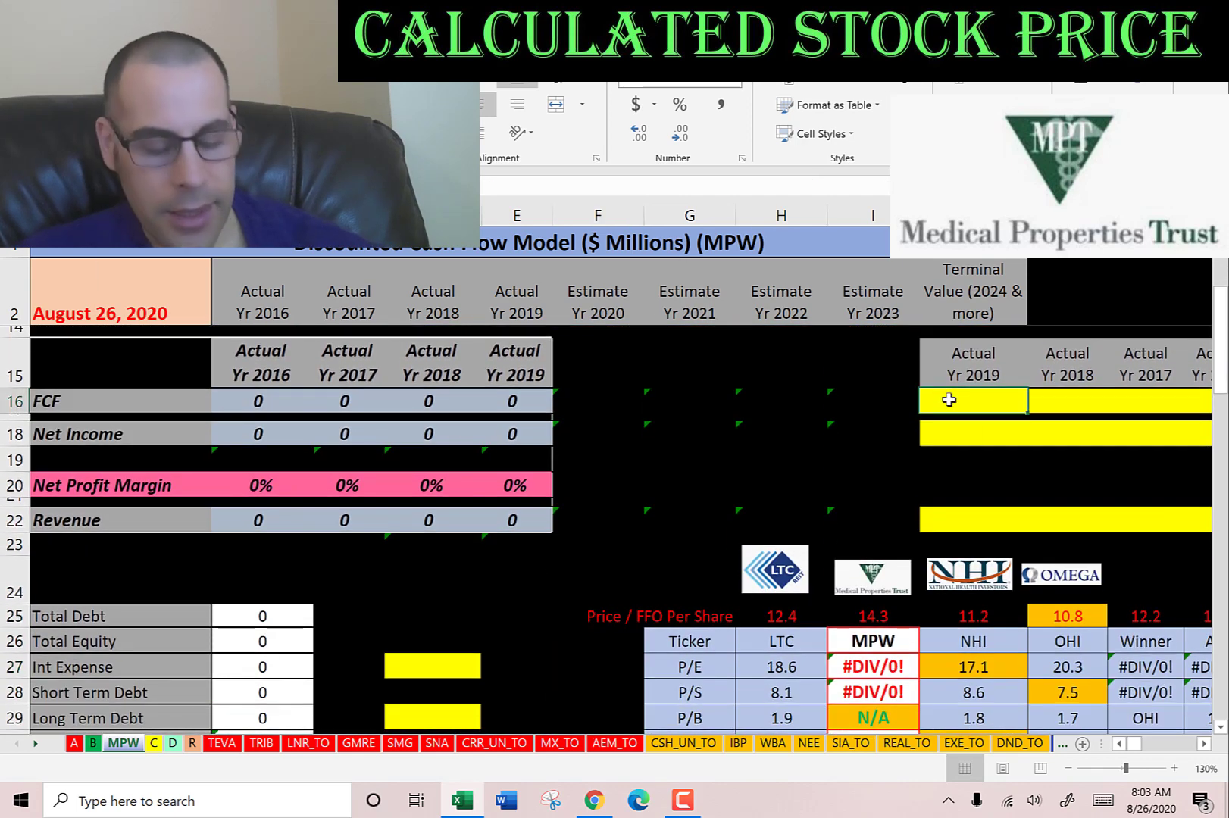
key(alt+Tab)
click(737, 486)
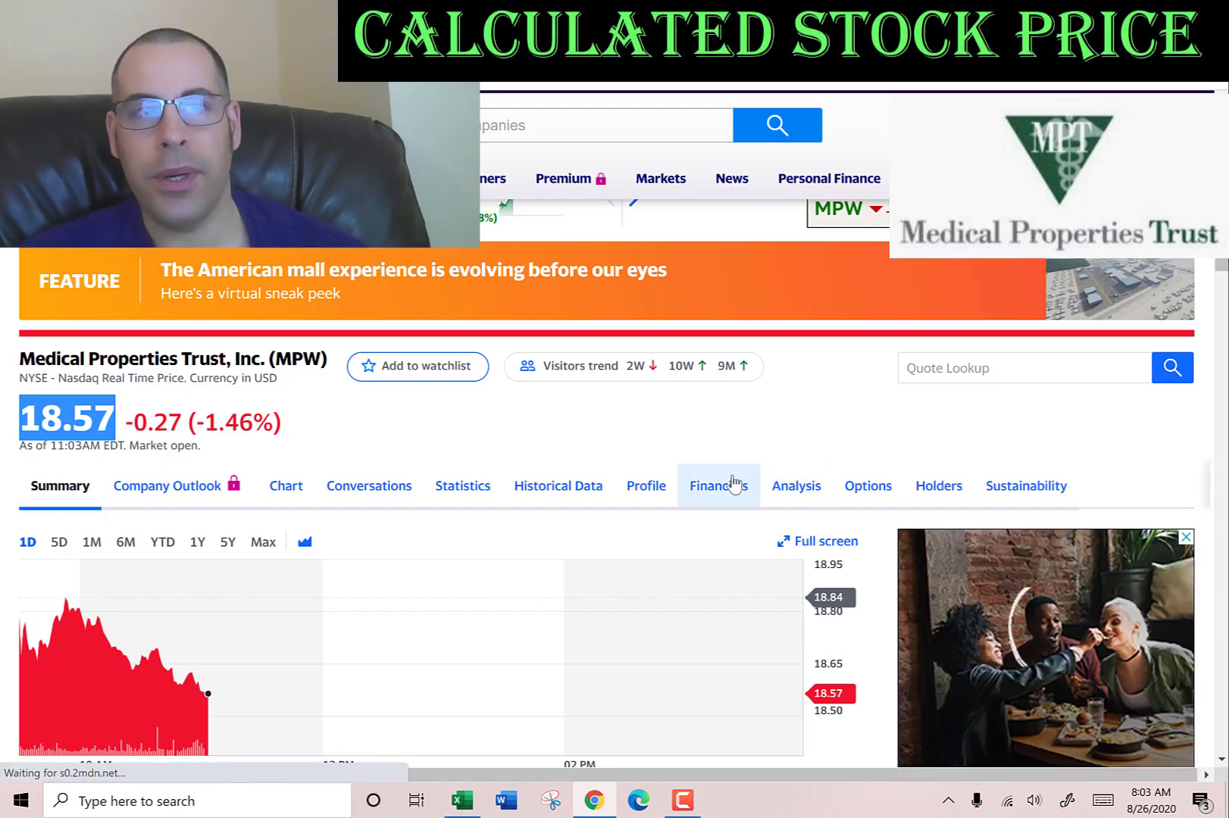
scroll(316, 366, down, 1)
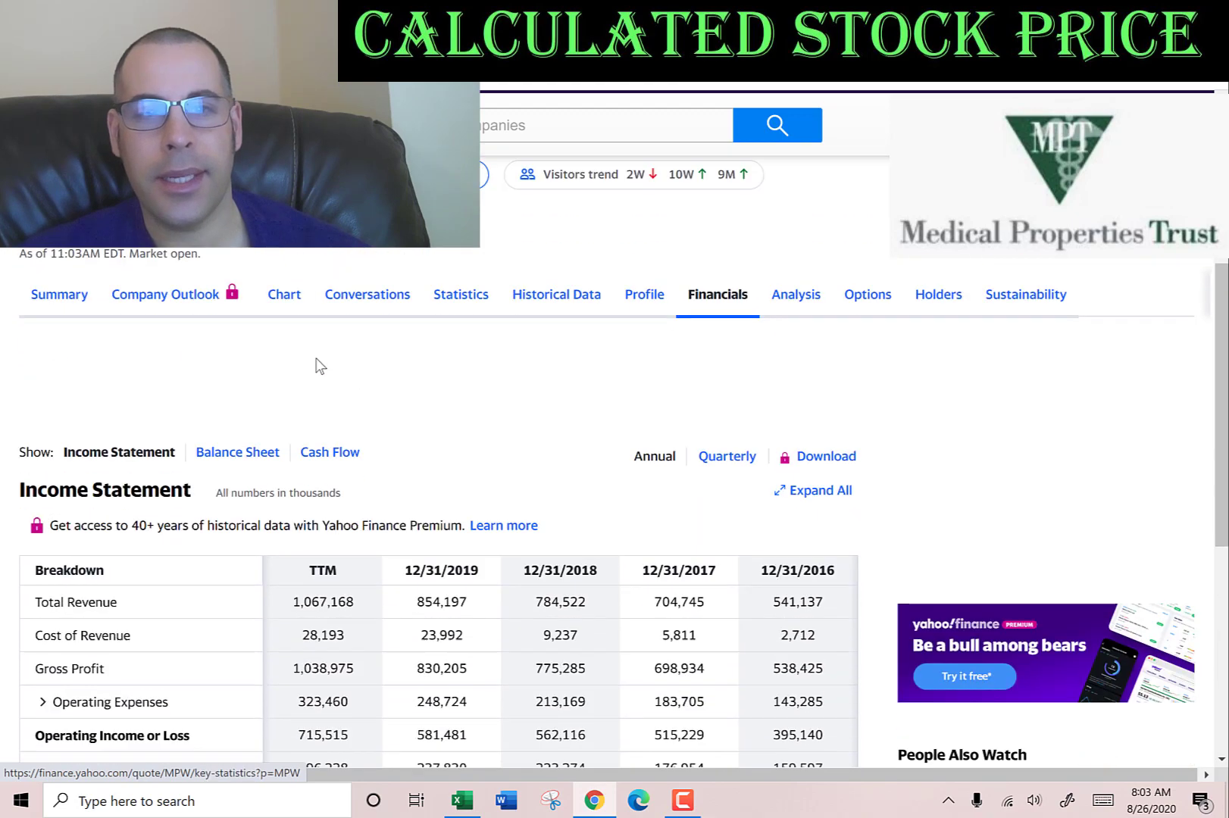
click(328, 453)
scroll(384, 443, down, 3)
scroll(384, 443, down, 3)
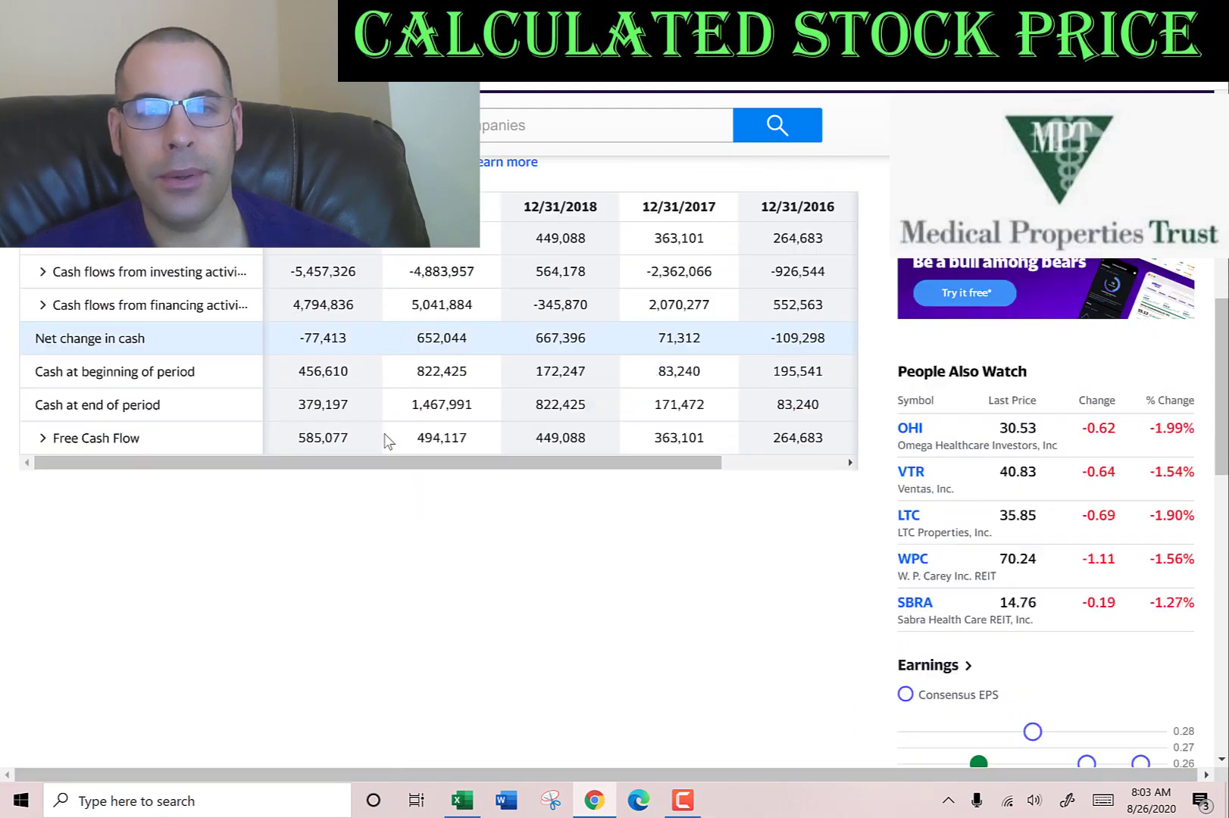
drag(415, 353, 764, 353)
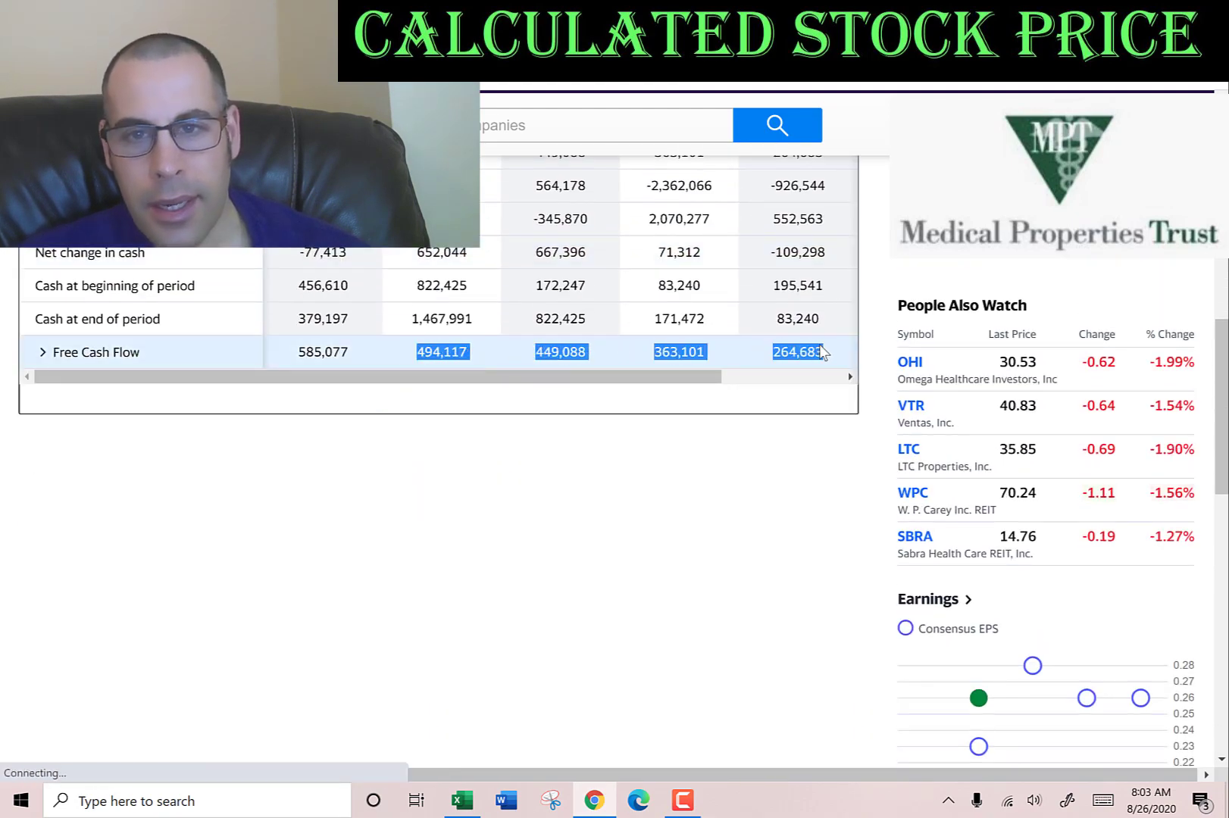
key(alt+Tab)
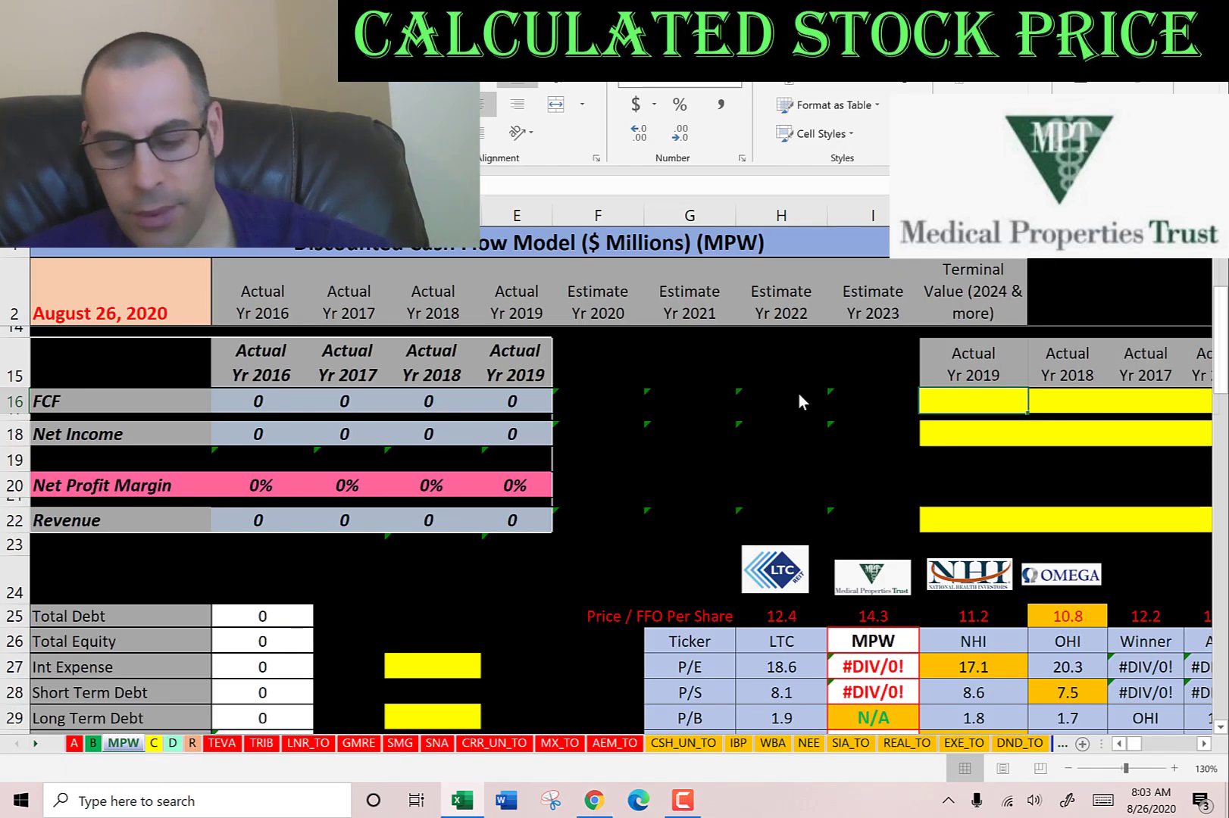
key(shift+F10)
key(s)
key(Return)
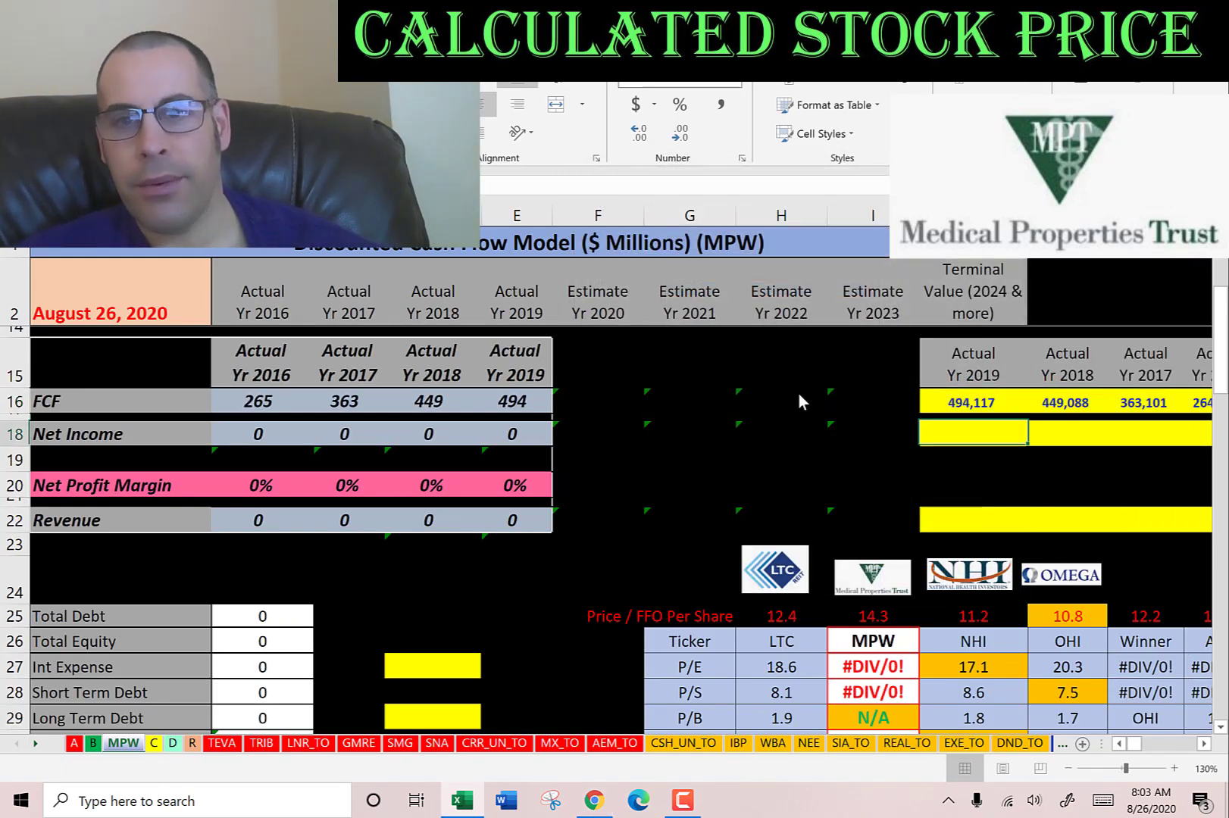
Paste the yearly net income from Yahoo's income statement as text into the Net Income row.
key(alt+Tab)
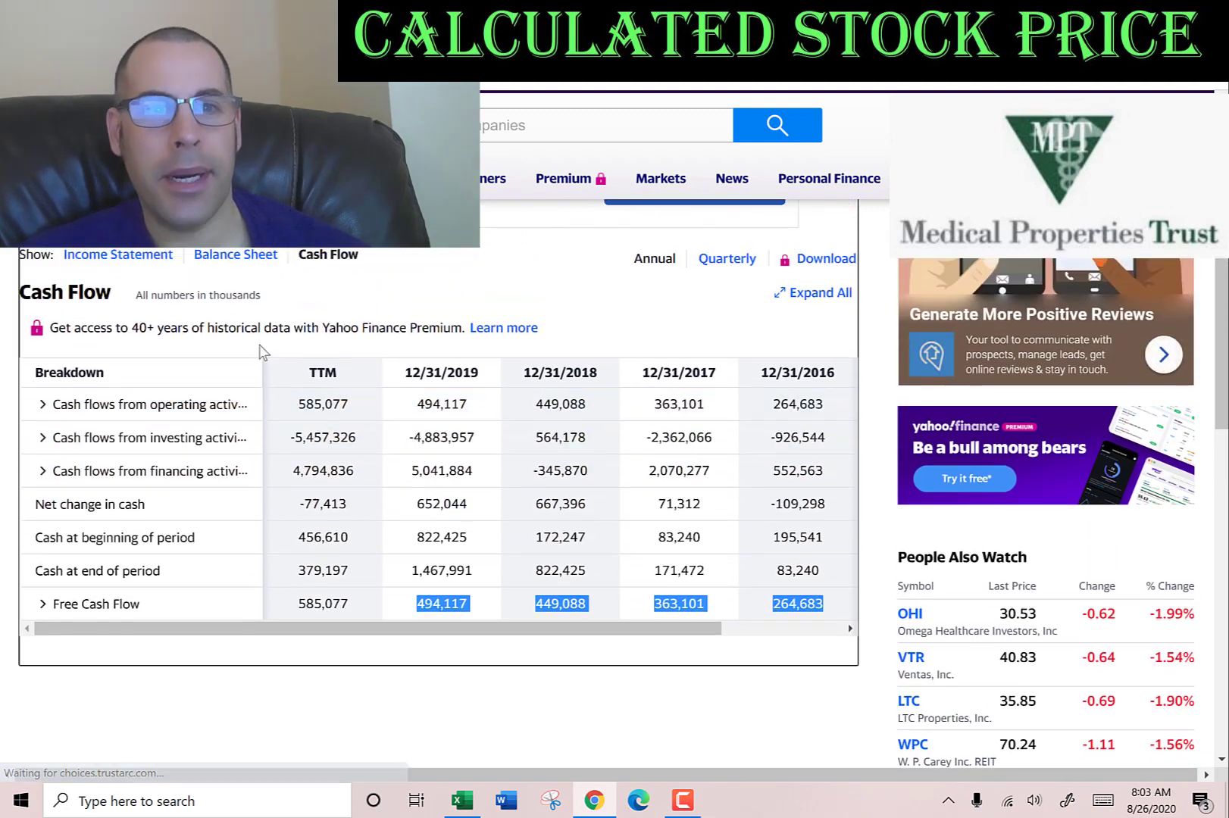
click(152, 256)
scroll(361, 365, down, 4)
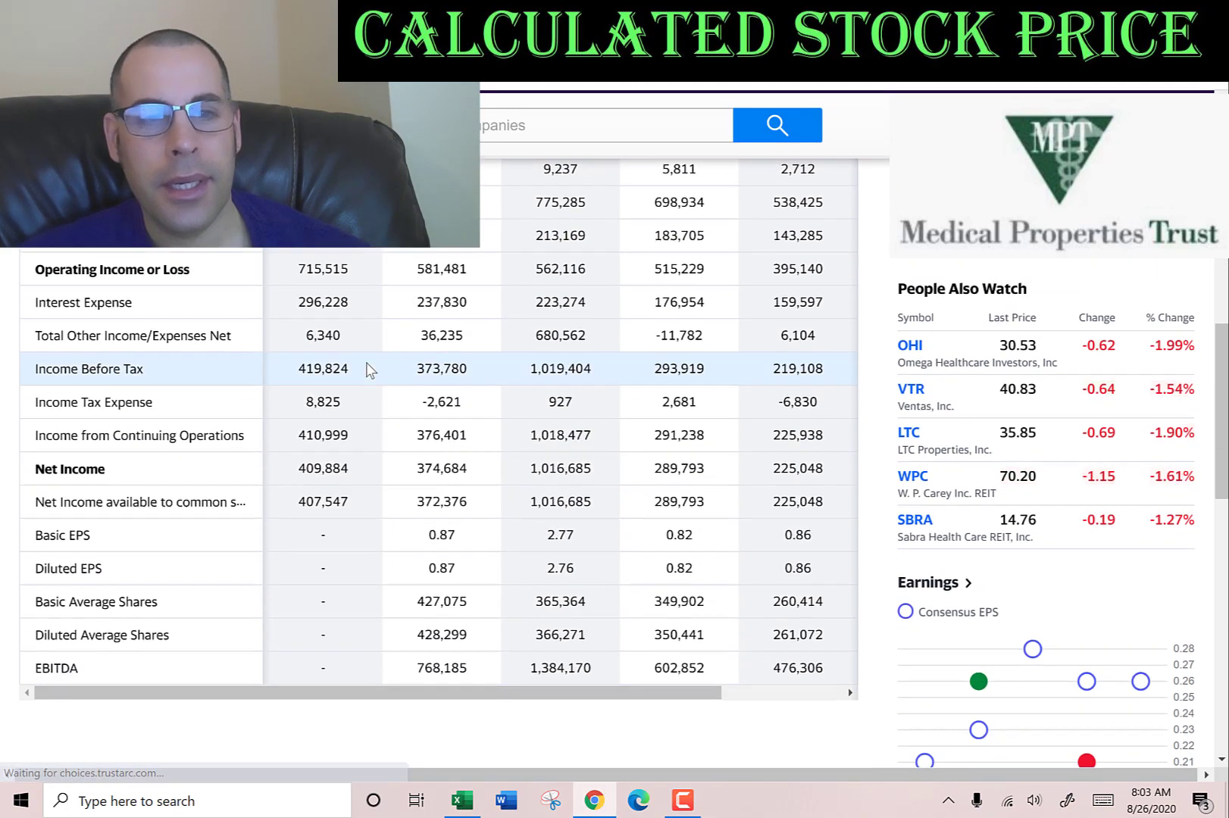
drag(407, 468, 828, 472)
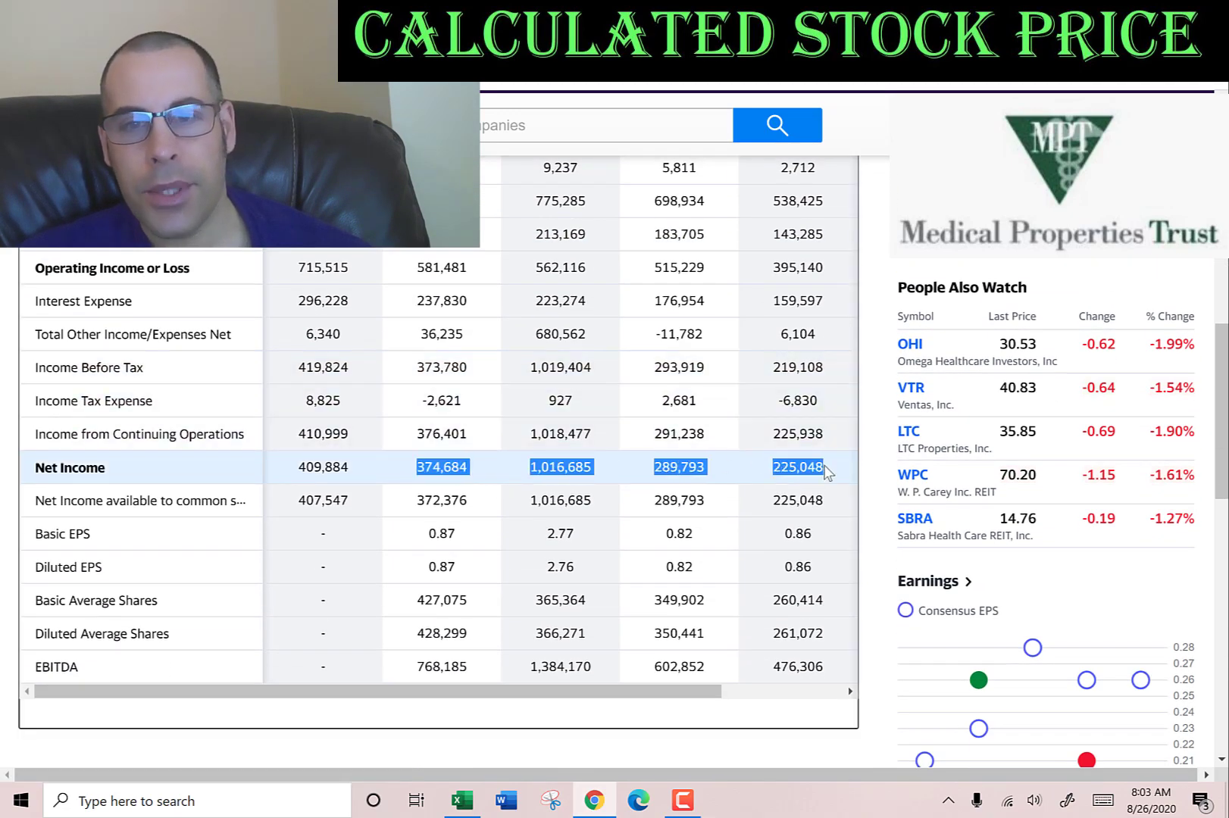
key(ctrl+c)
key(alt+Tab)
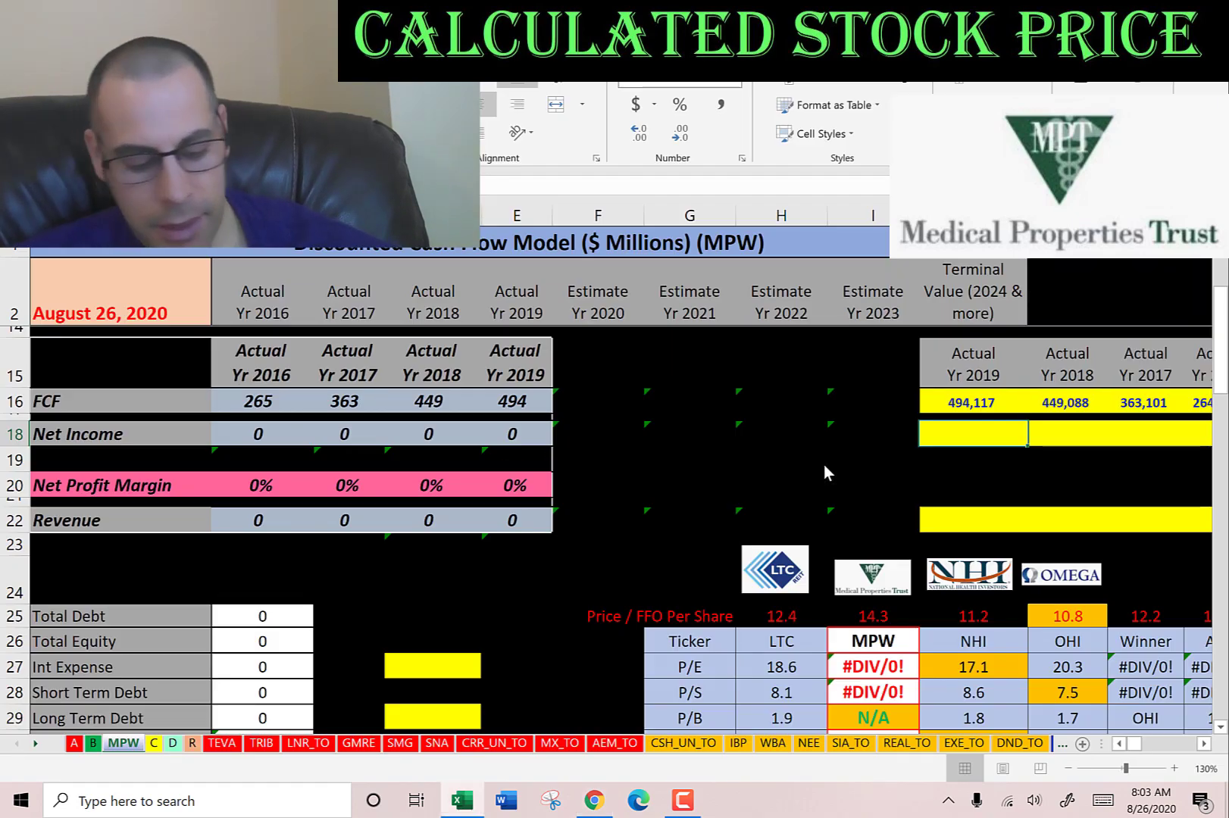
key(ctrl+alt+v)
key(Return)
Select MPW's yearly Total Revenue figures on Yahoo Finance.
key(alt+Tab)
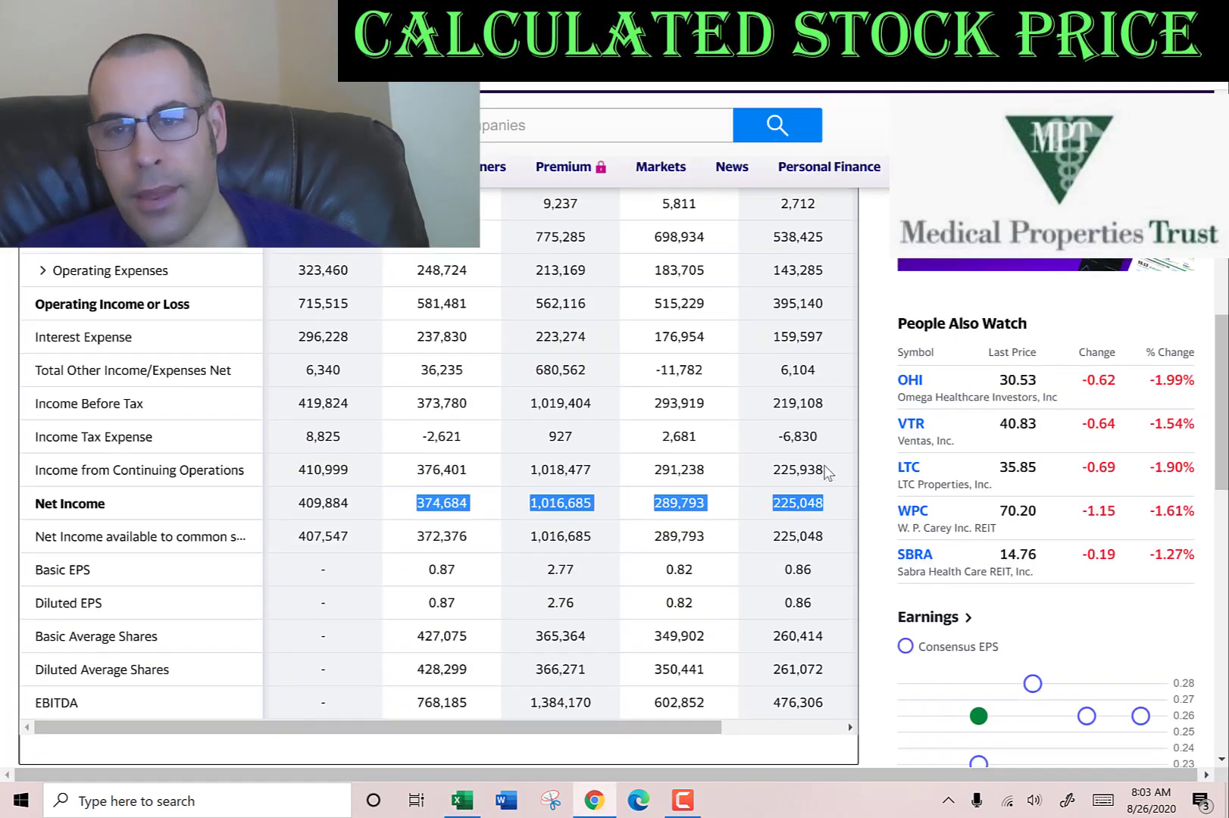
scroll(829, 472, up, 2)
scroll(828, 472, up, 1)
drag(417, 317, 711, 312)
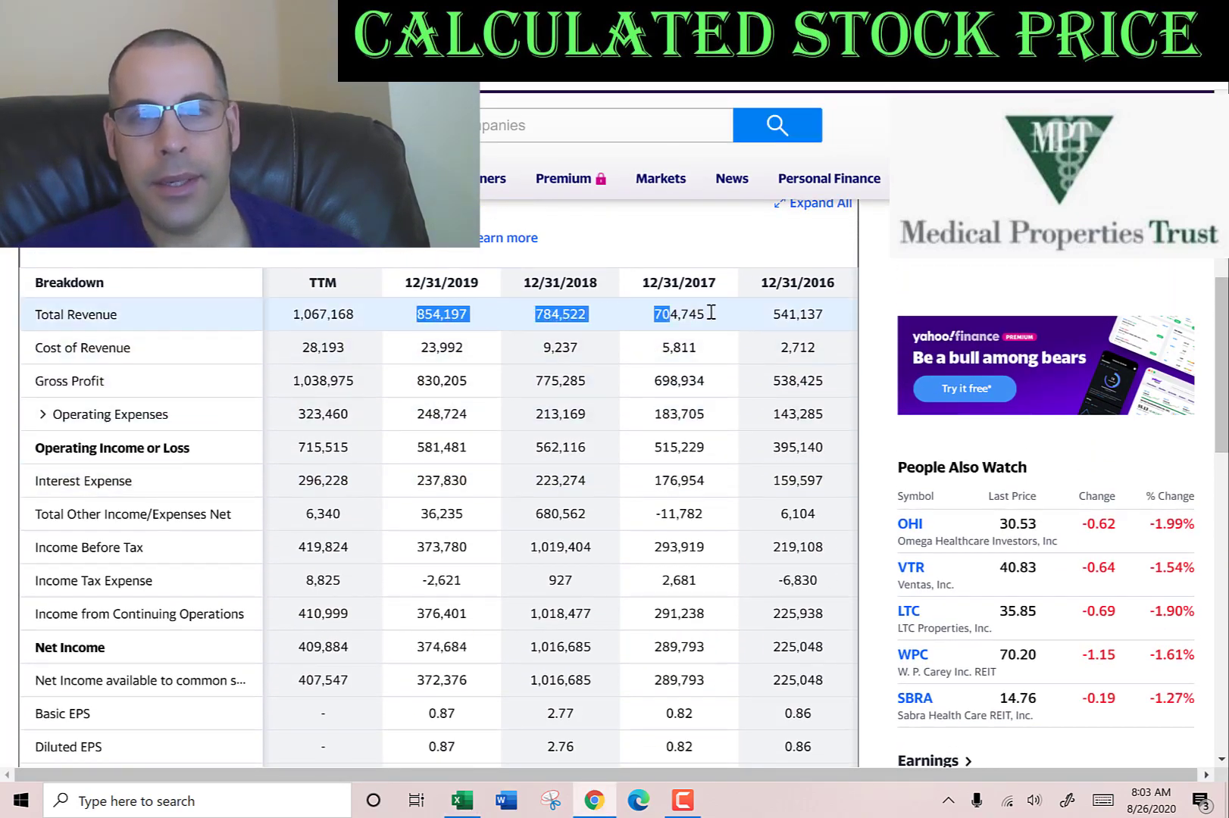
key(alt+Tab)
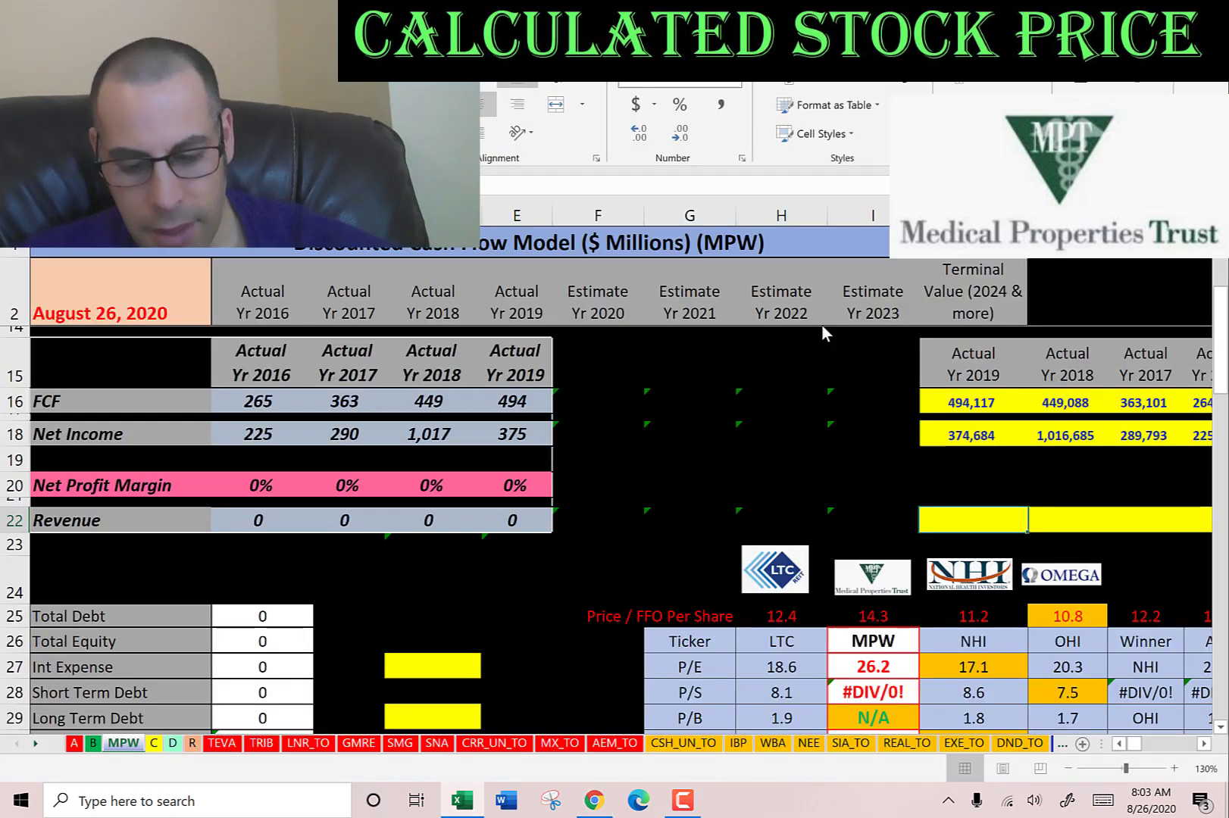
key(shift+F10)
key(s)
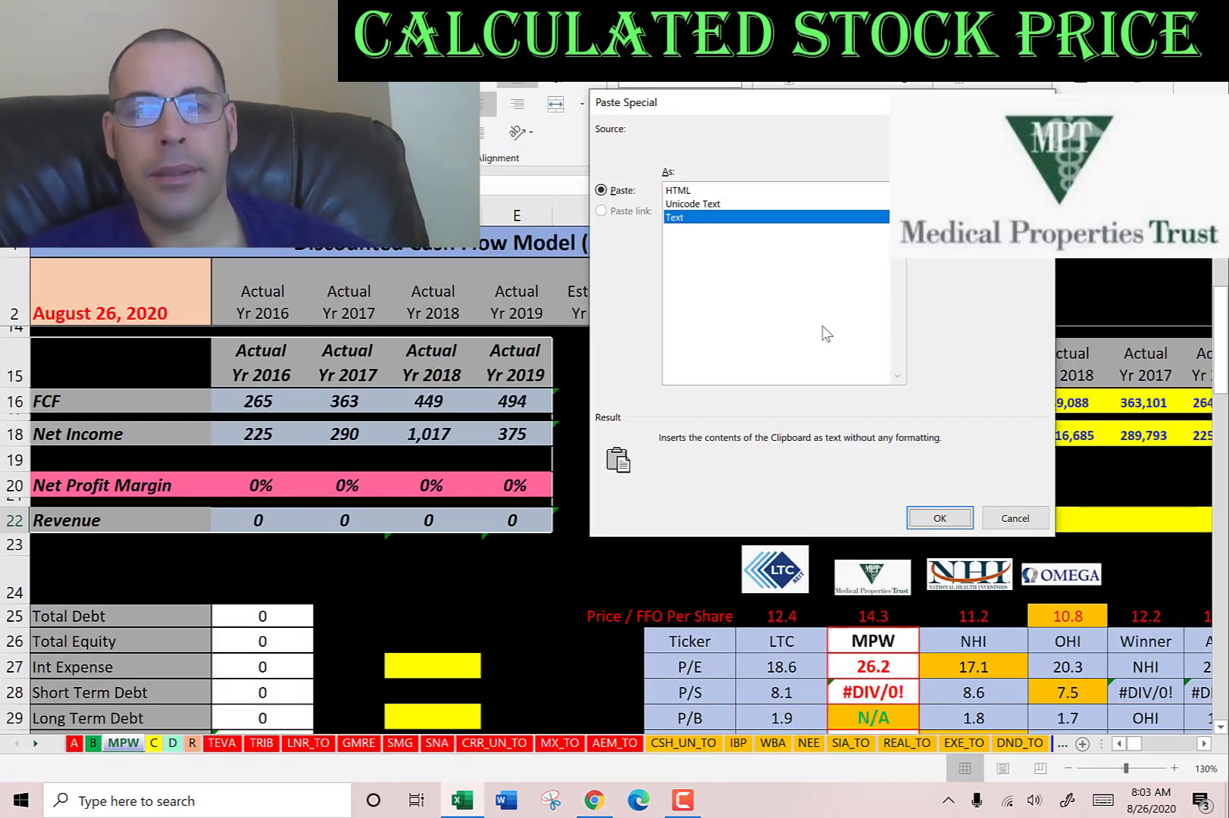
key(Return)
key(Up)
key(Left)
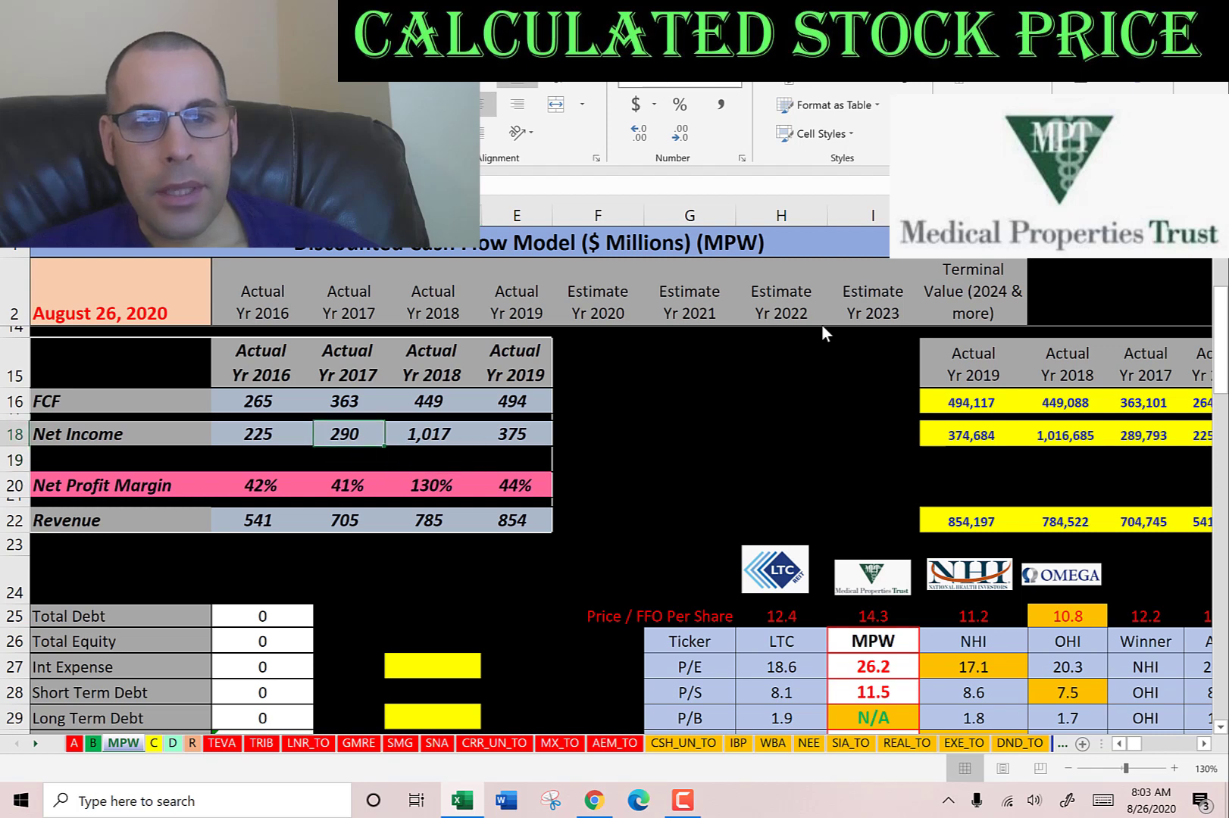
key(Up)
key(Up)
key(Right)
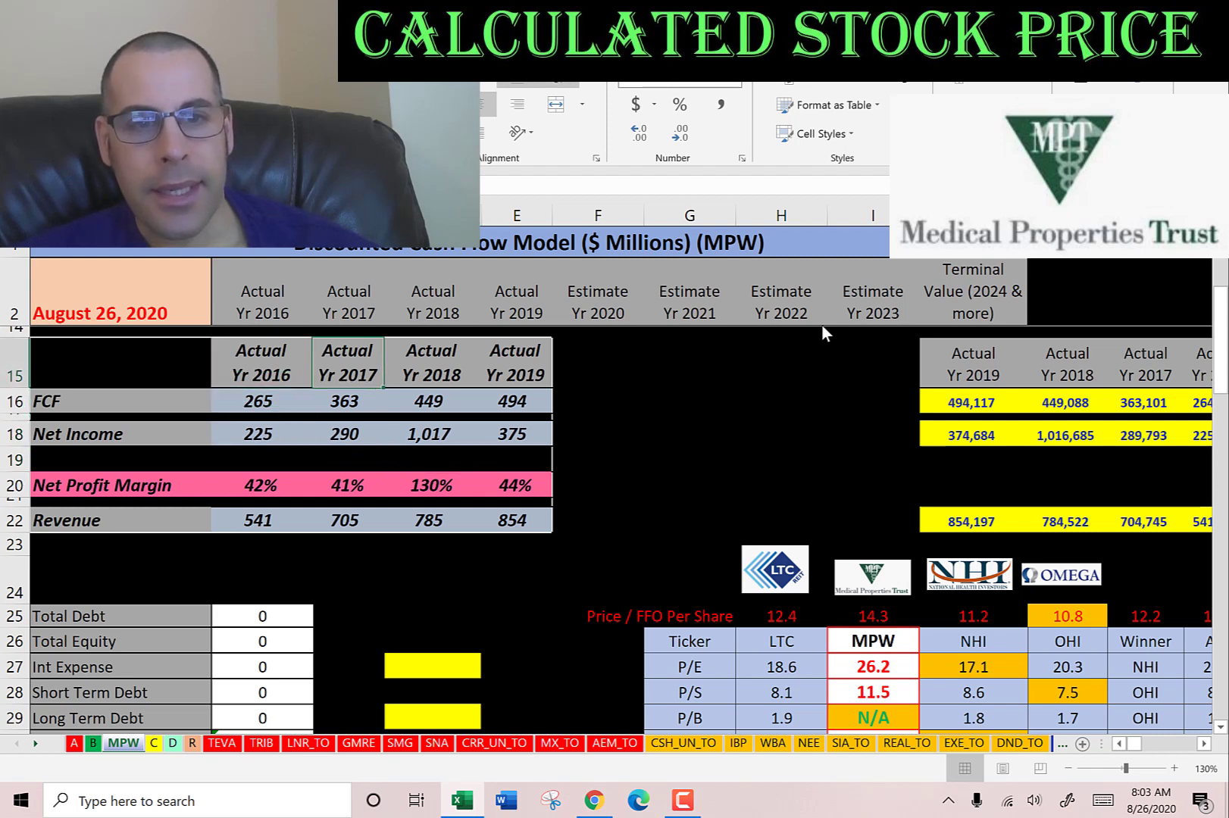
key(Right)
key(Down)
key(Down)
key(Down)
key(Down)
key(Down)
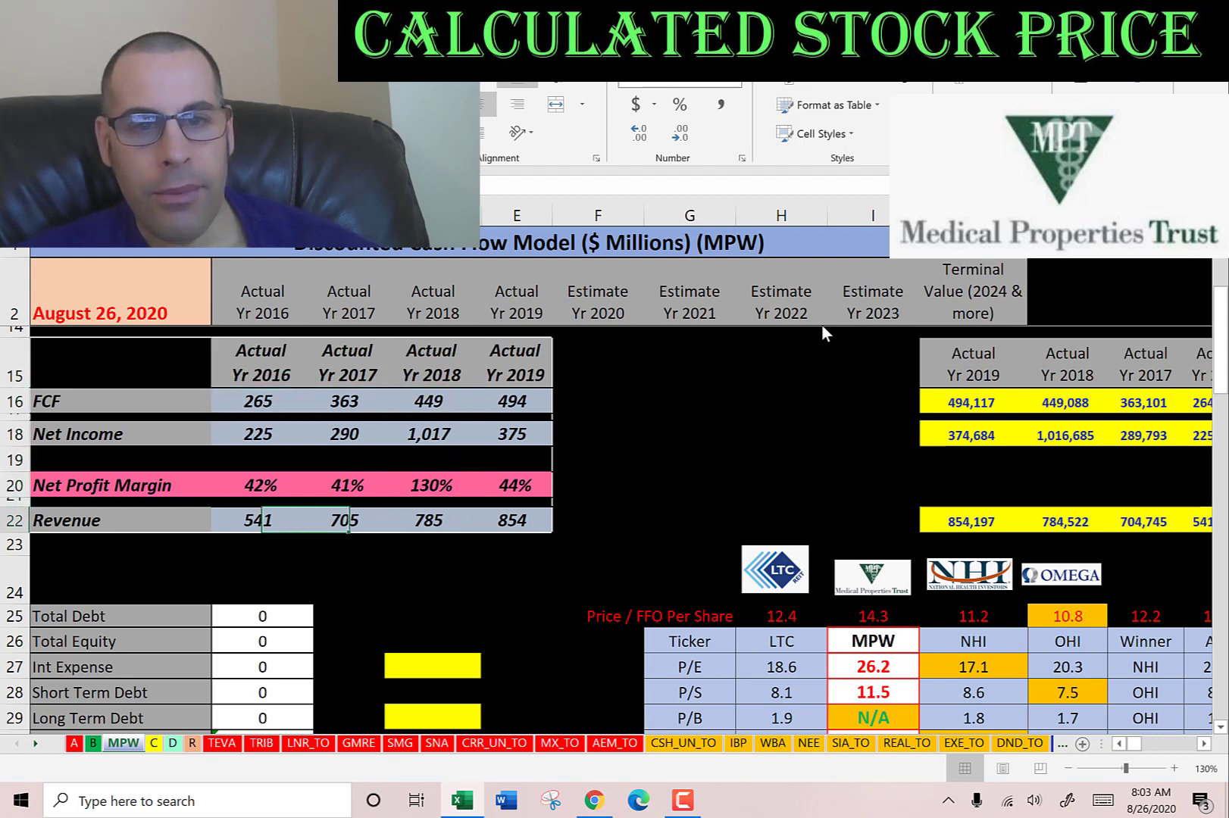
key(Right)
key(Right)
key(Right)
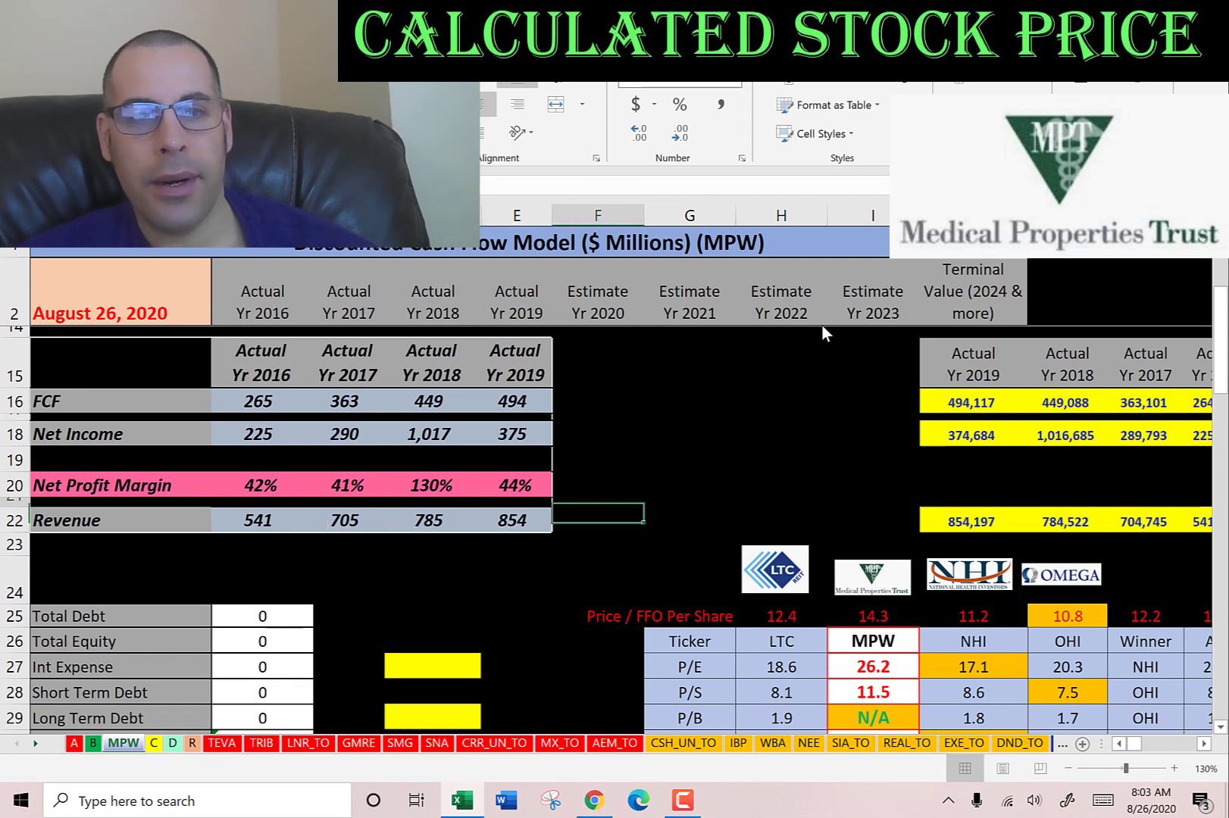
key(Up)
key(Left)
key(Left)
key(Left)
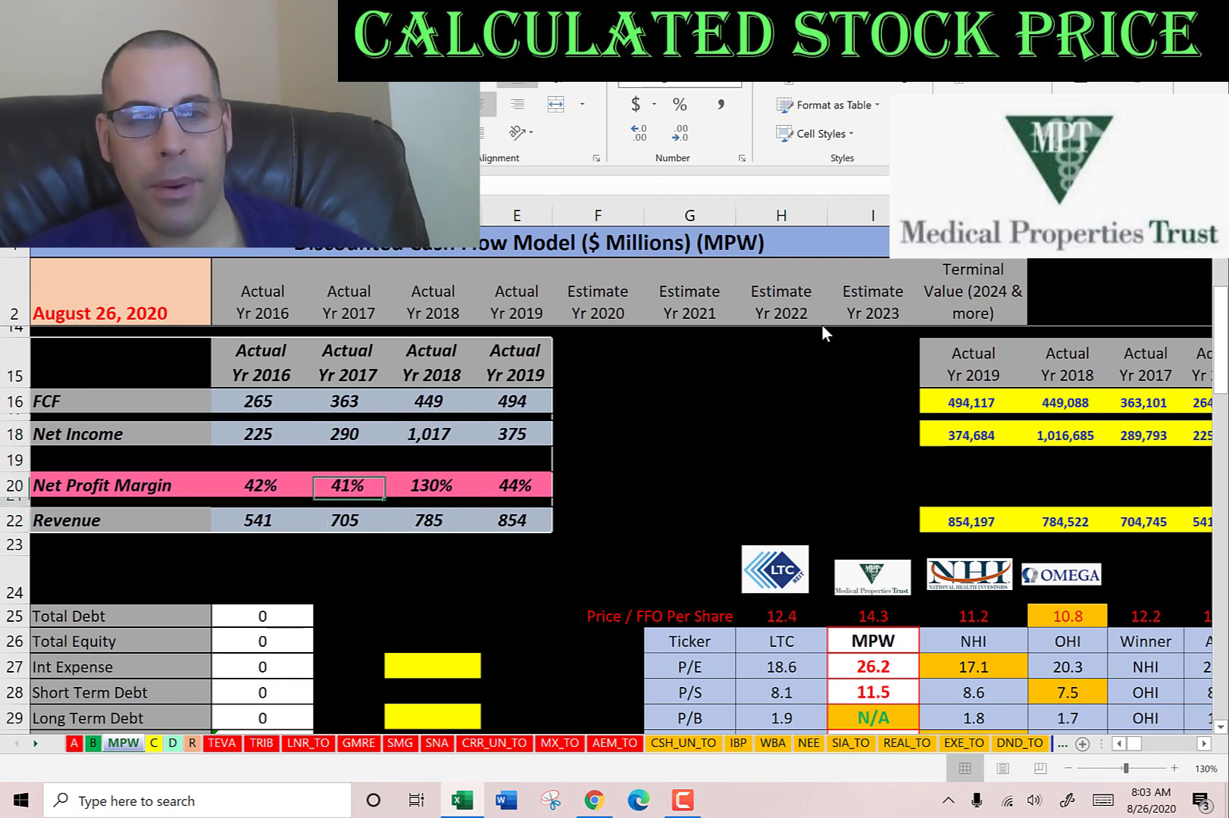
key(Up)
key(Left)
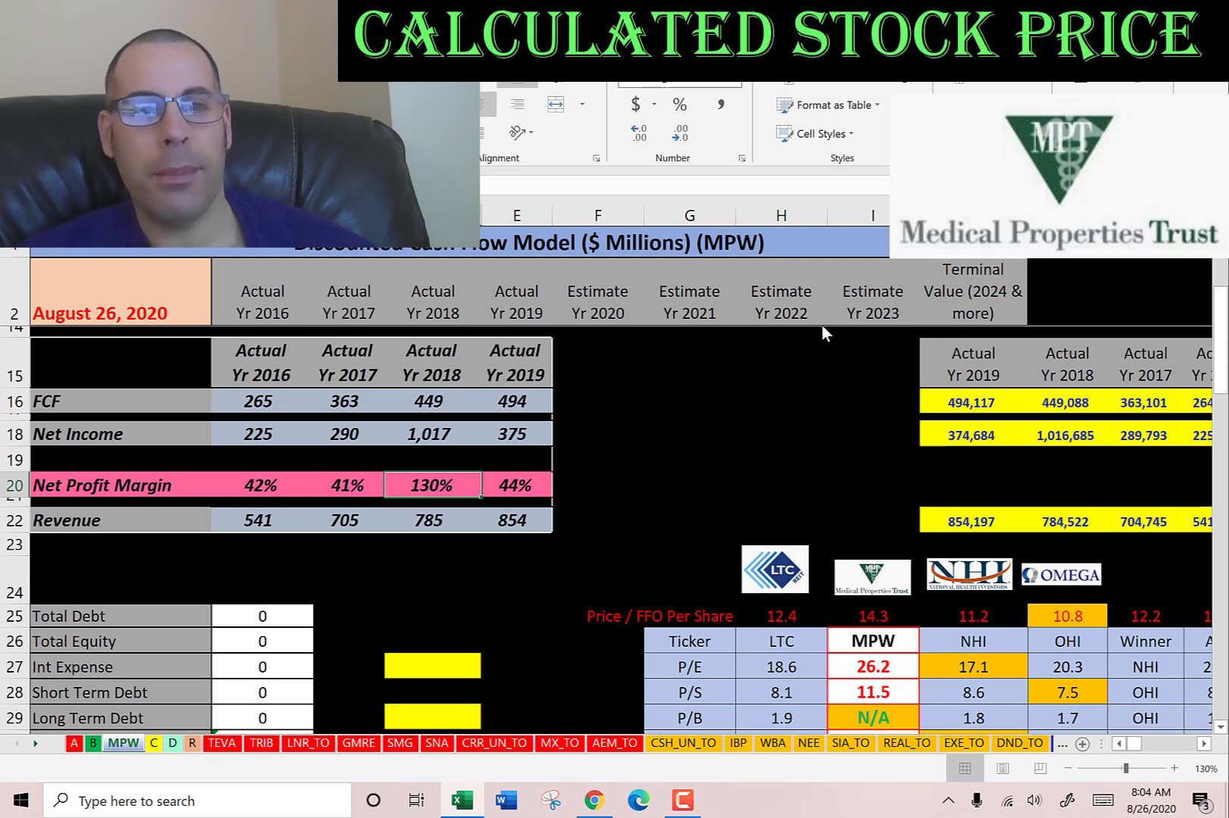
key(Up)
key(Up)
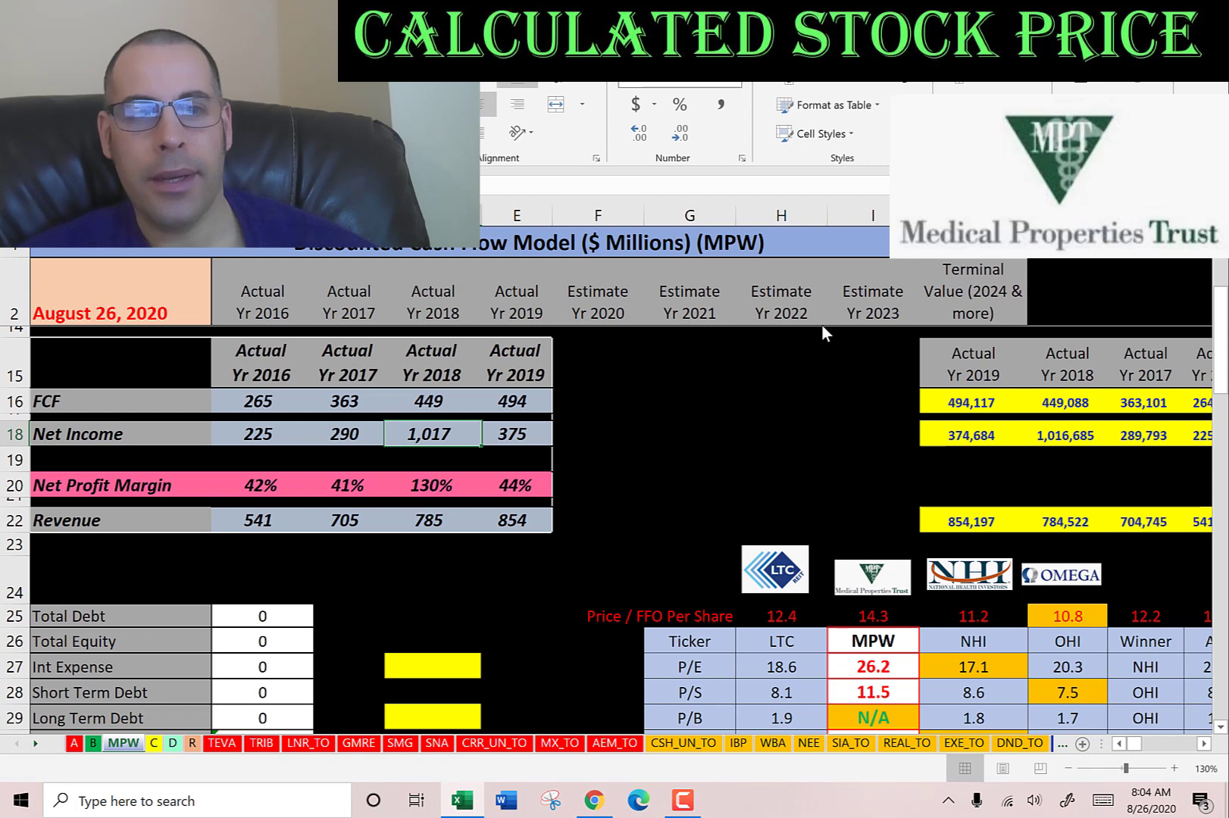
key(Down)
key(Down)
key(Down)
key(Down)
key(Down)
key(Down)
key(Down)
key(Down)
key(Down)
key(Down)
key(Down)
key(Down)
key(Down)
key(Down)
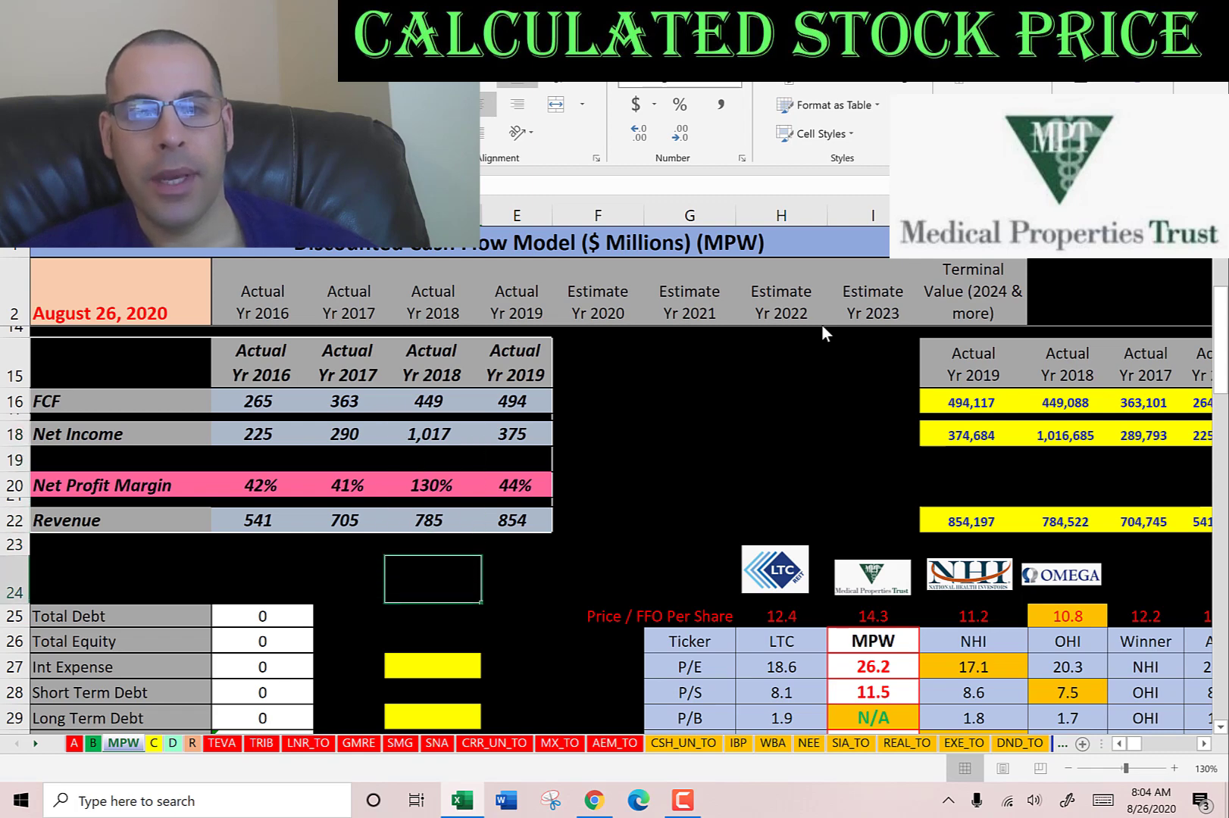
key(Down)
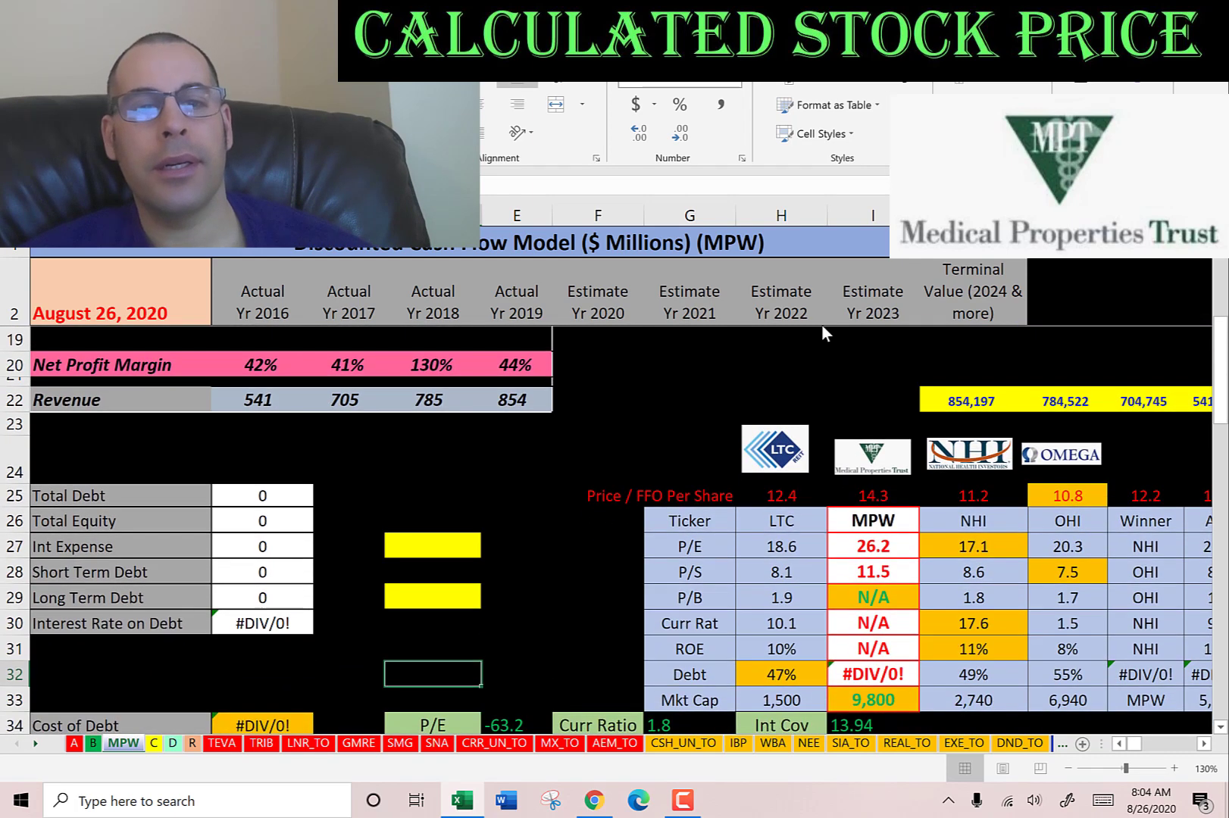
Copy the 2019 interest expense of 237,830 from Yahoo into the Int Expense input.
key(Up)
key(Up)
key(alt+Tab)
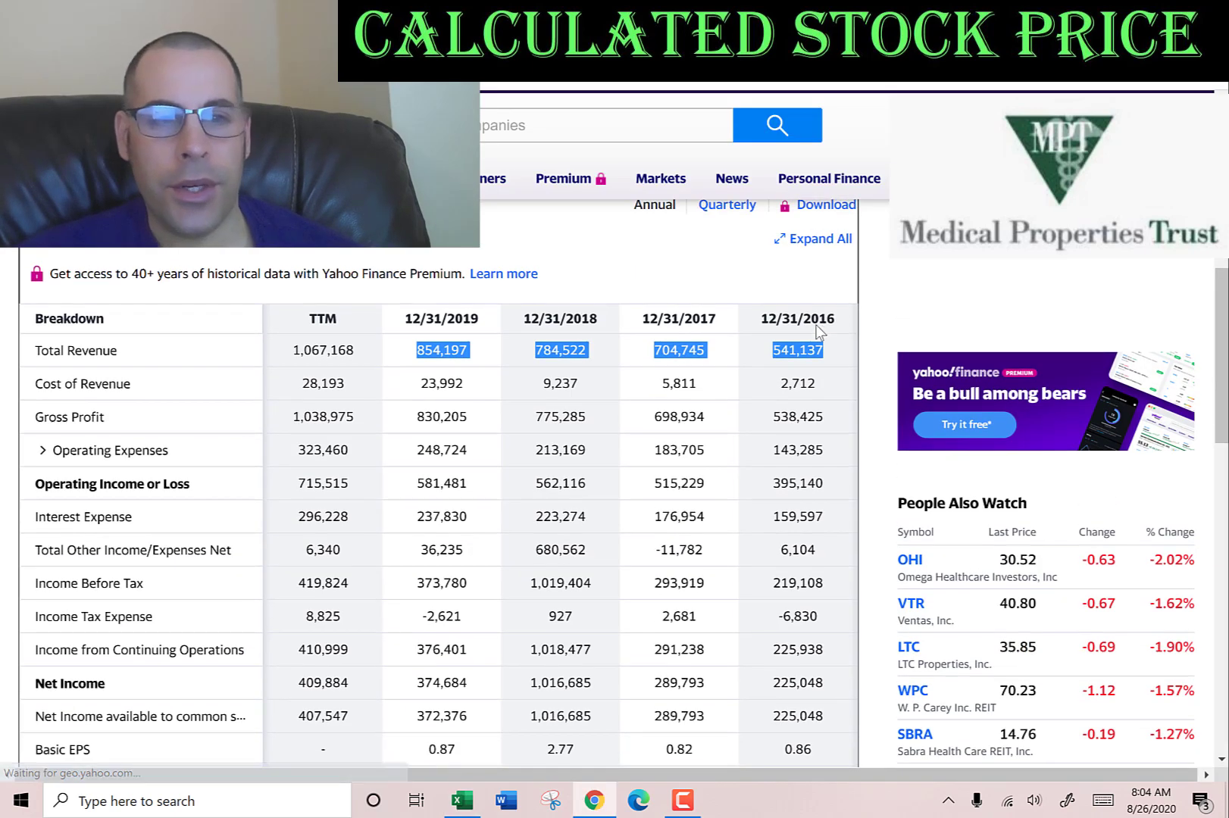
click(451, 516)
double_click(451, 516)
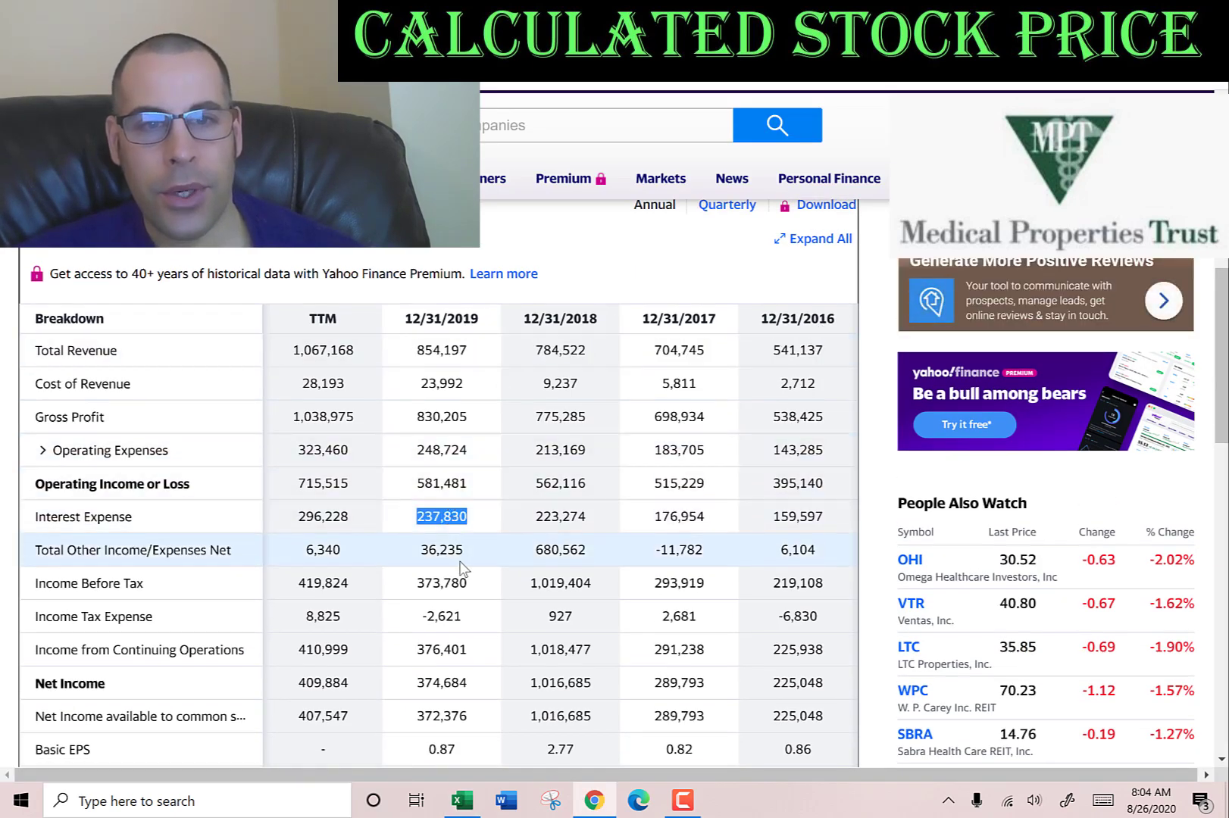
key(ctrl+c)
key(alt+Tab)
key(ctrl+v)
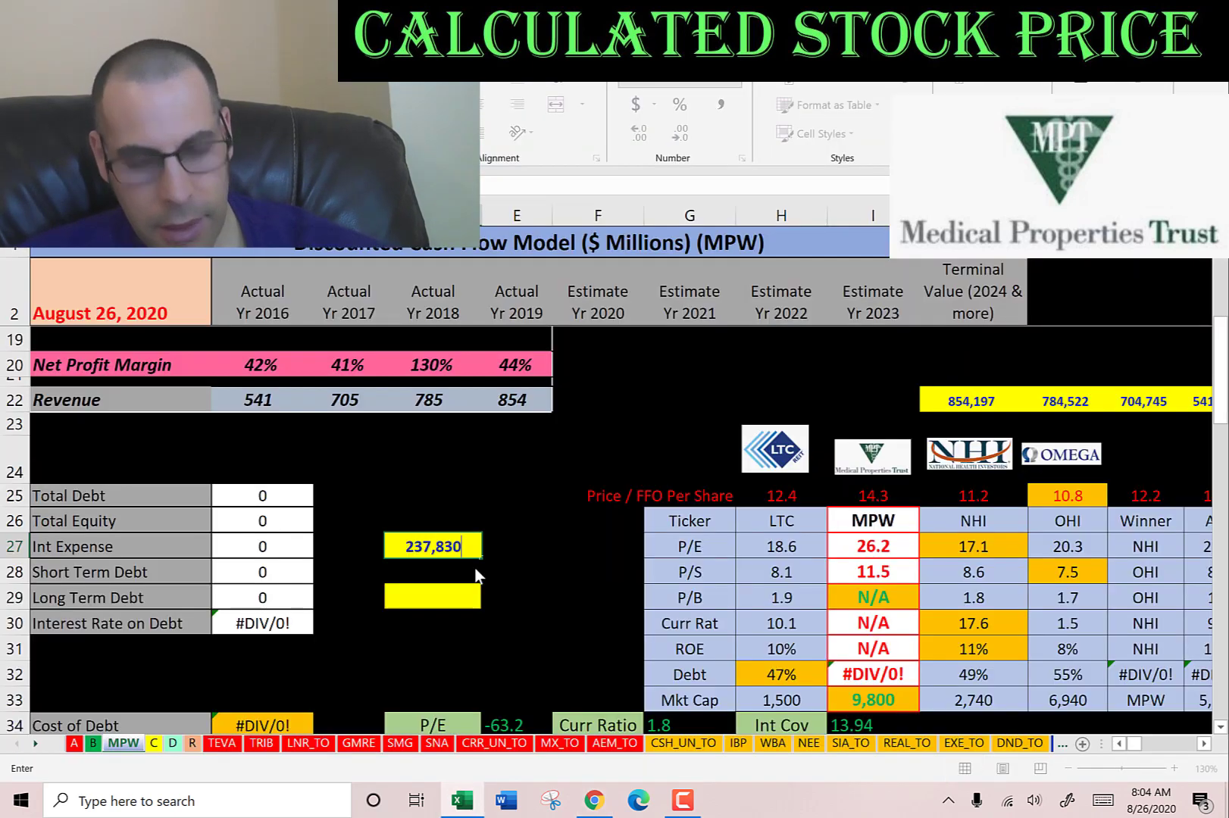
key(Down)
key(Down)
Copy the 2019 Long Term Debt of 7,023,679 from the balance sheet into the debt input.
key(alt+Tab)
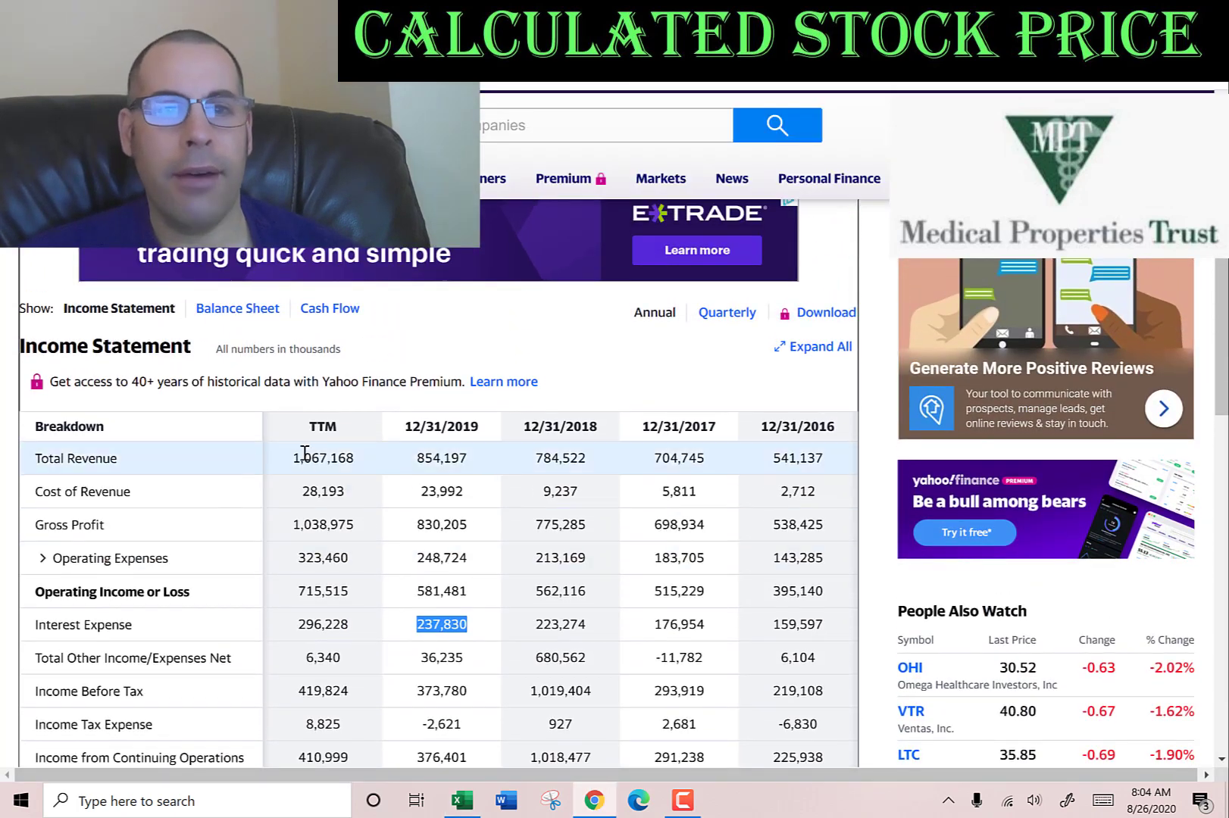
click(218, 321)
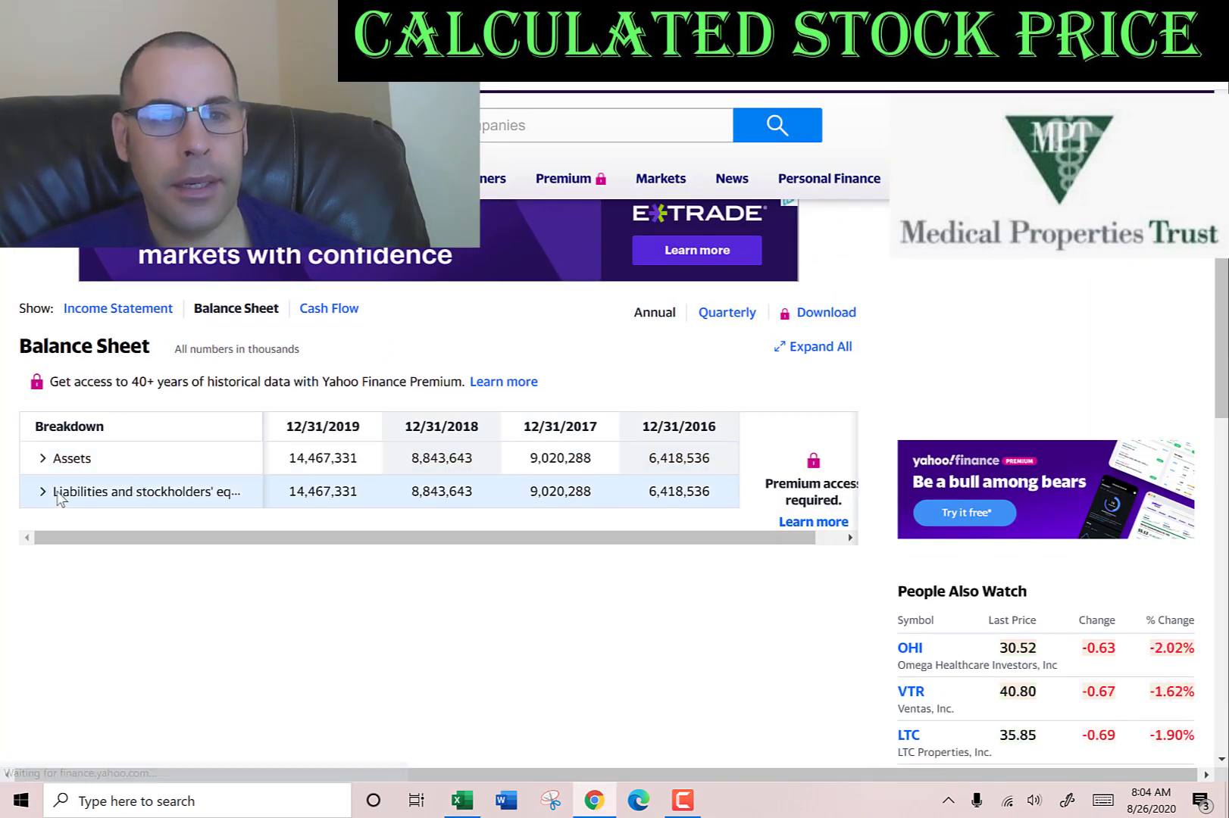
click(43, 493)
click(58, 525)
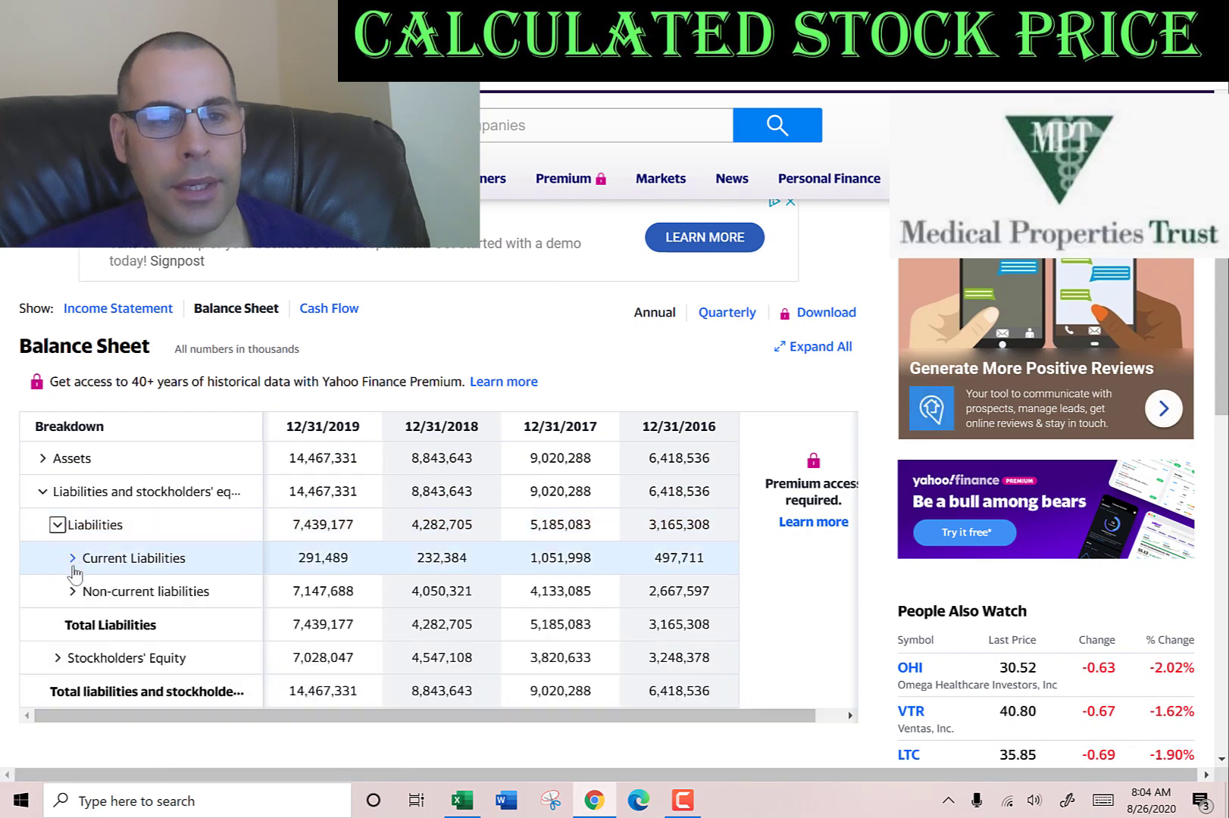
click(72, 591)
double_click(323, 624)
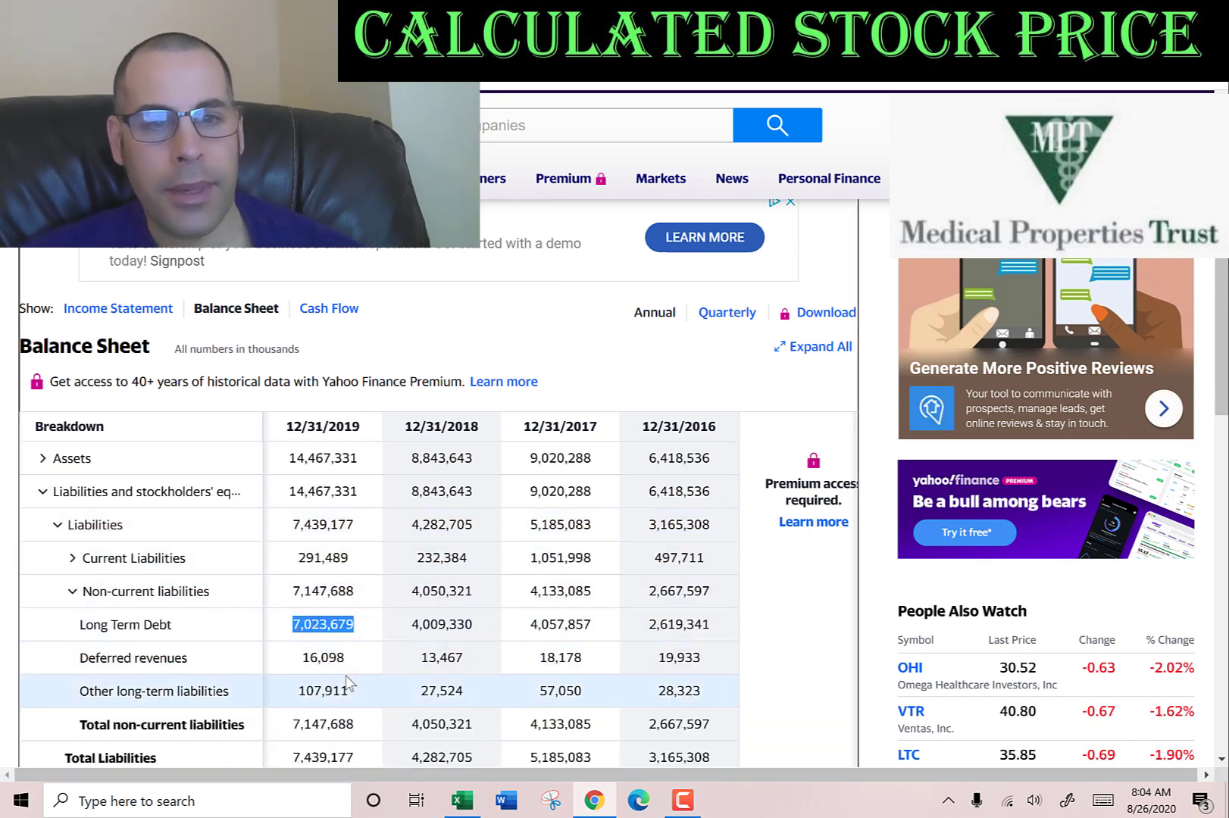
key(ctrl+c)
key(alt+Tab)
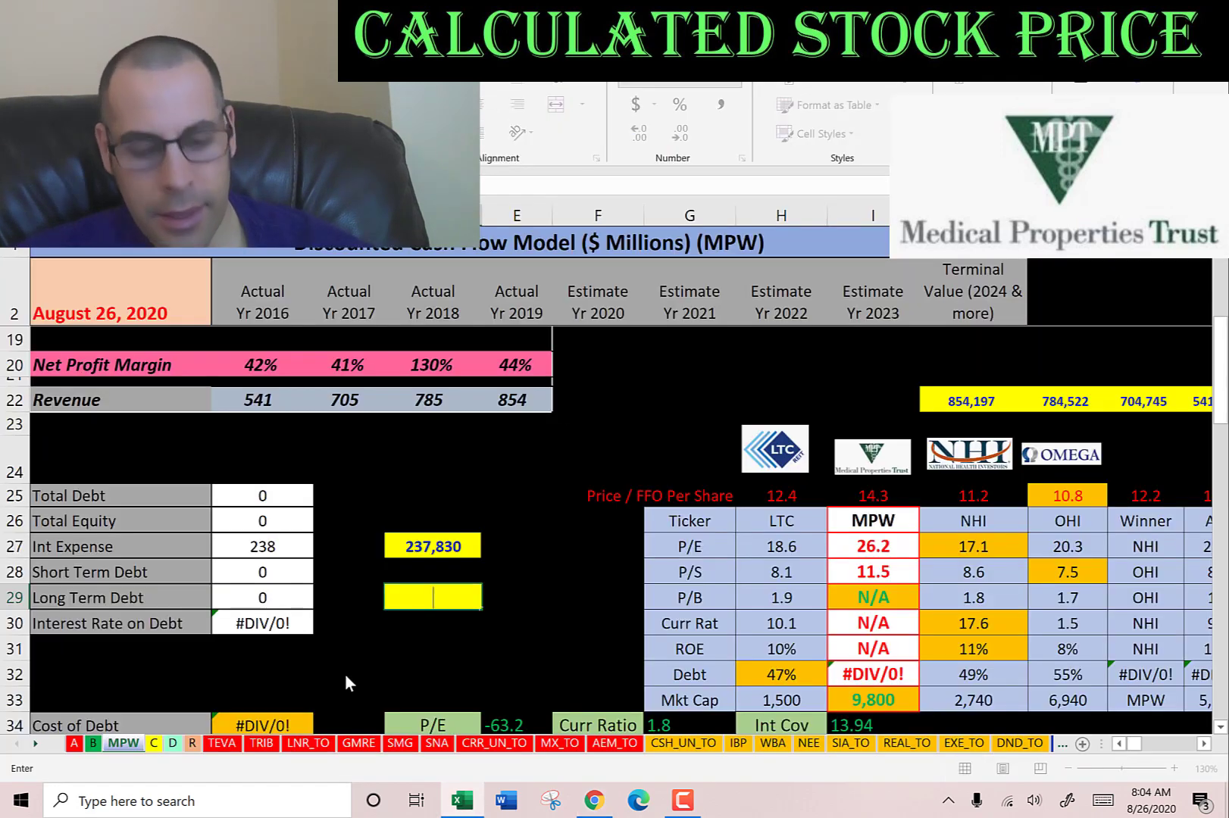
key(ctrl+v)
key(Return)
key(Left)
key(Left)
key(Left)
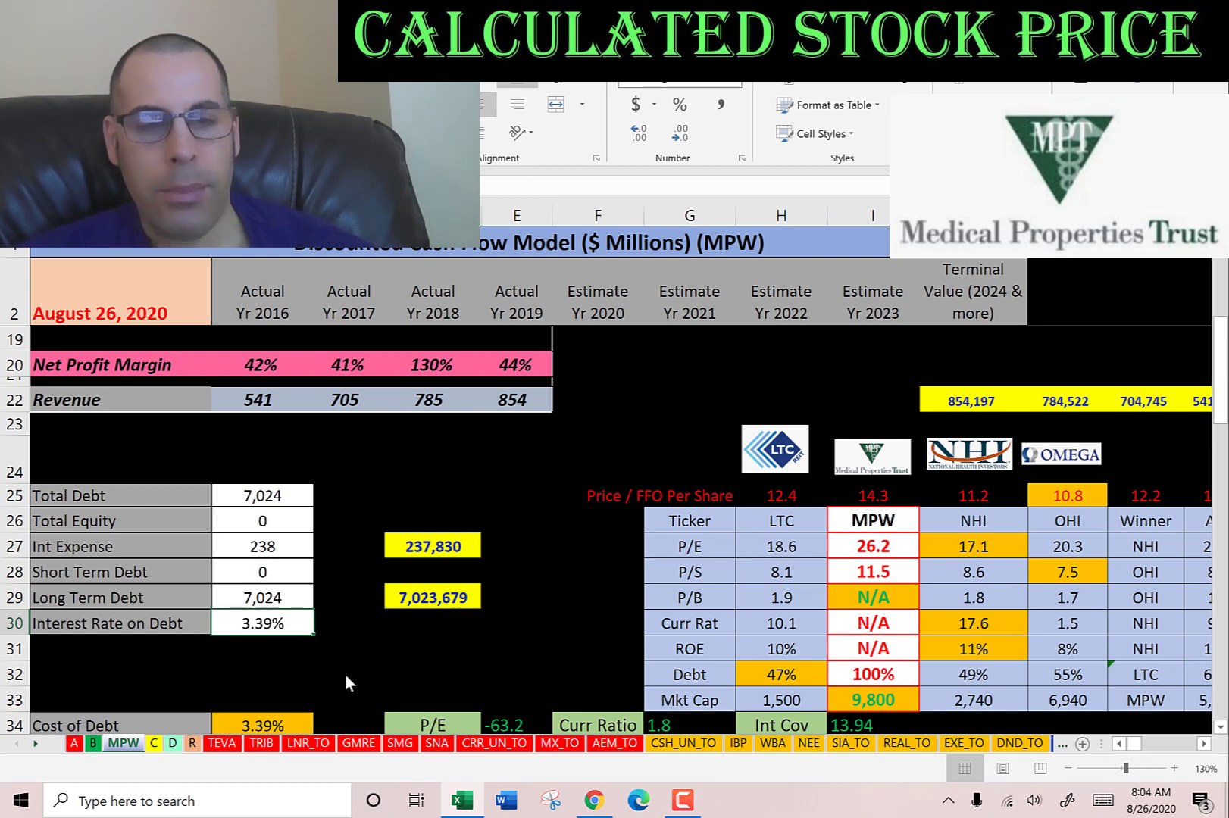
Paste the 0.68 Beta (5Y Monthly) from Yahoo's Summary tab into the Beta cell B37.
key(Down)
key(Down)
key(Down)
key(Down)
key(Down)
key(Down)
key(Down)
key(Down)
key(Down)
key(Down)
key(Down)
key(Down)
key(Down)
key(Down)
key(Down)
key(Down)
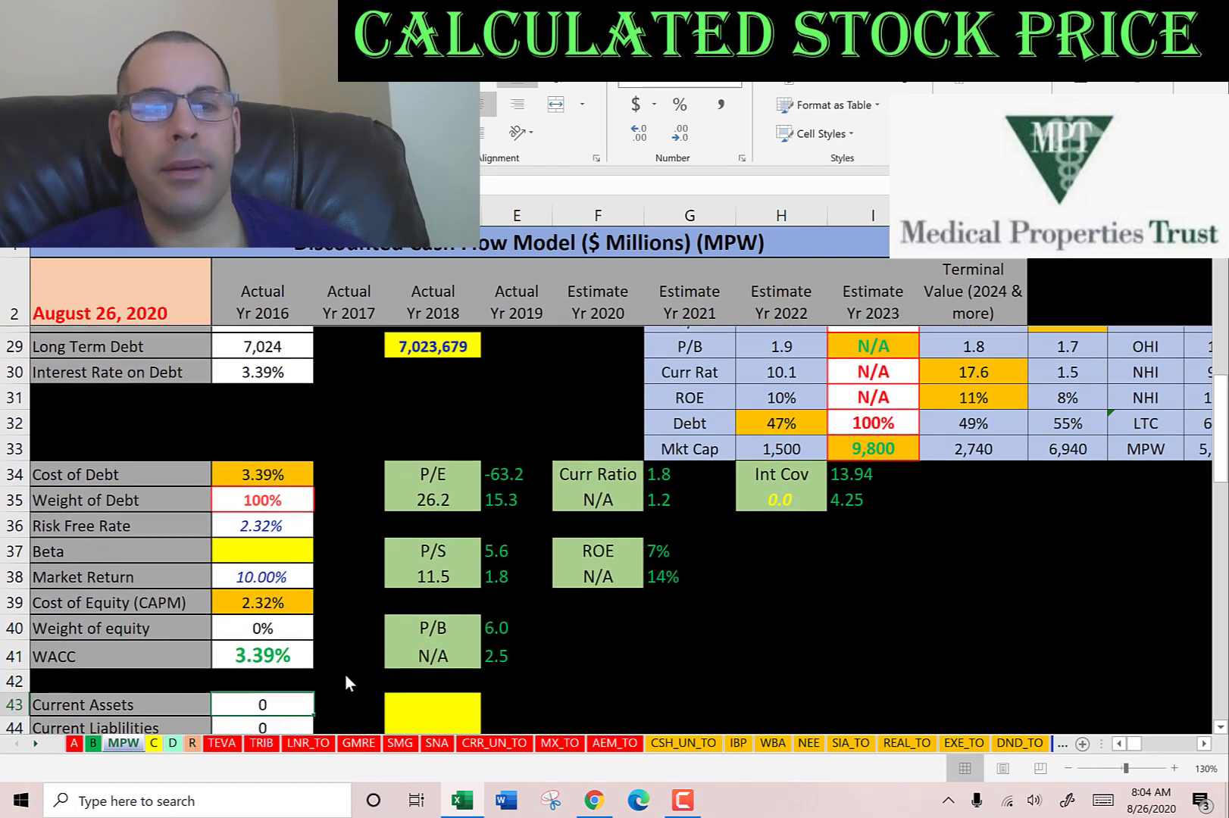
click(253, 499)
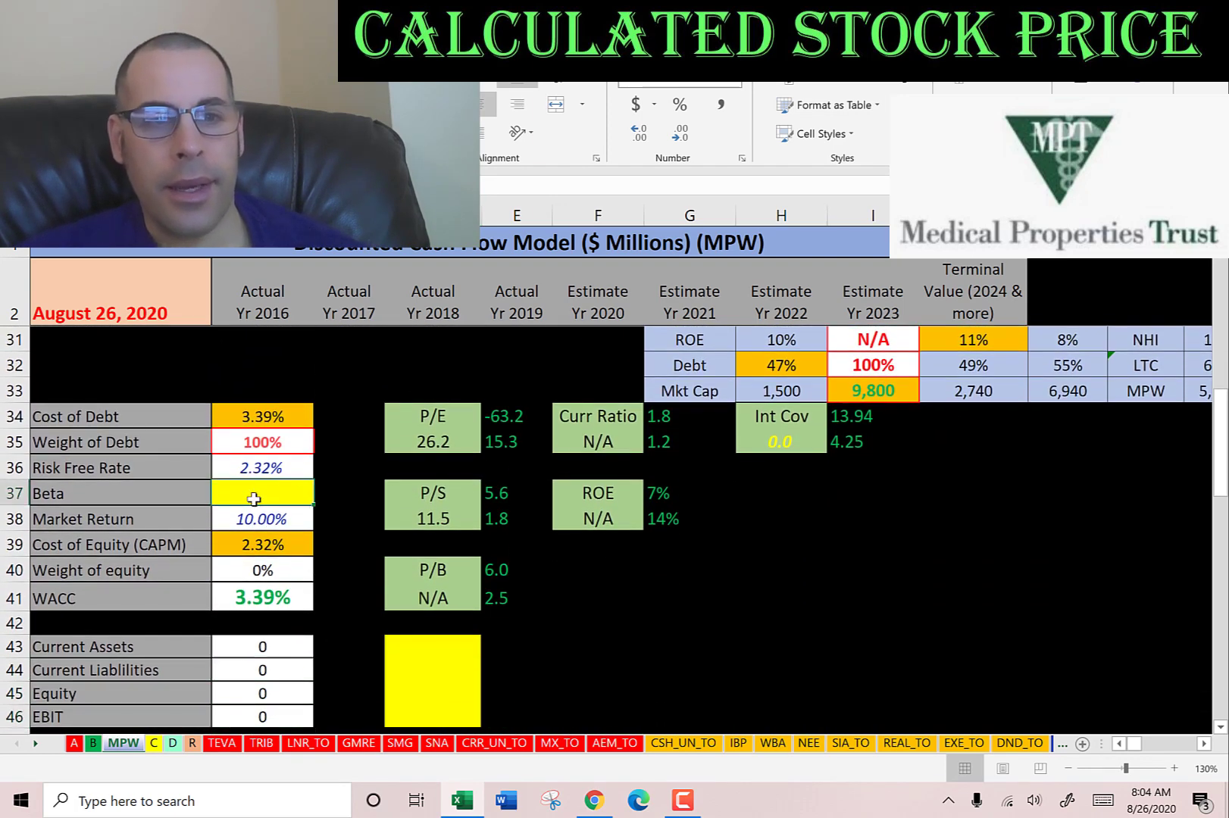
key(alt+Tab)
scroll(62, 382, up, 3)
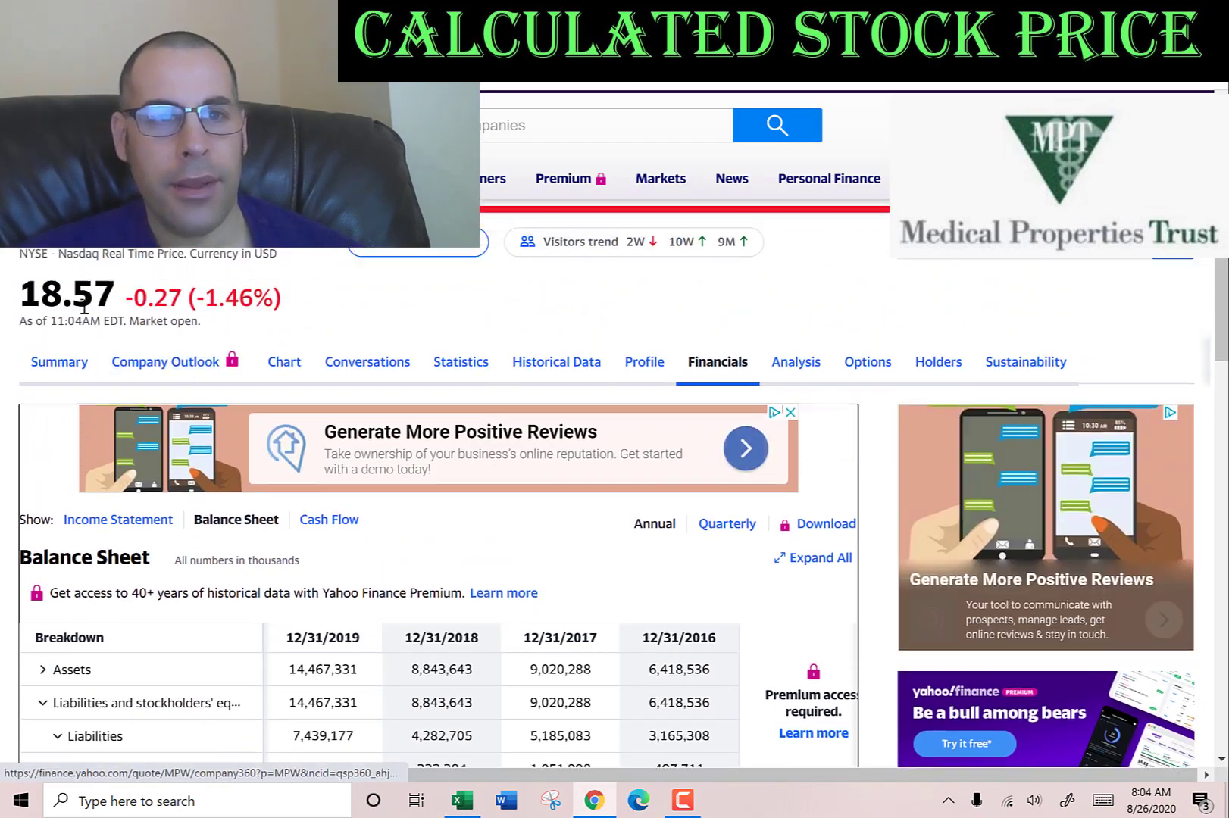
click(61, 383)
scroll(758, 478, down, 3)
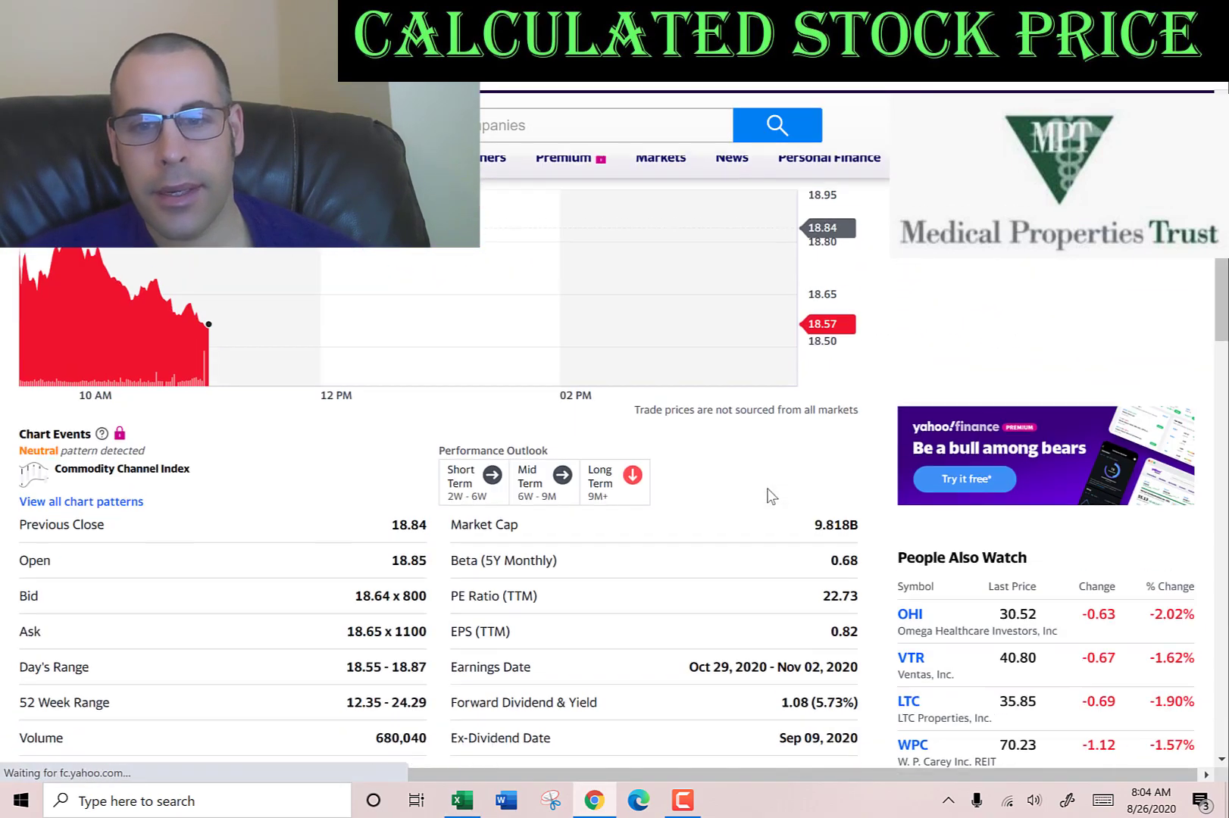
scroll(778, 492, down, 1)
double_click(848, 461)
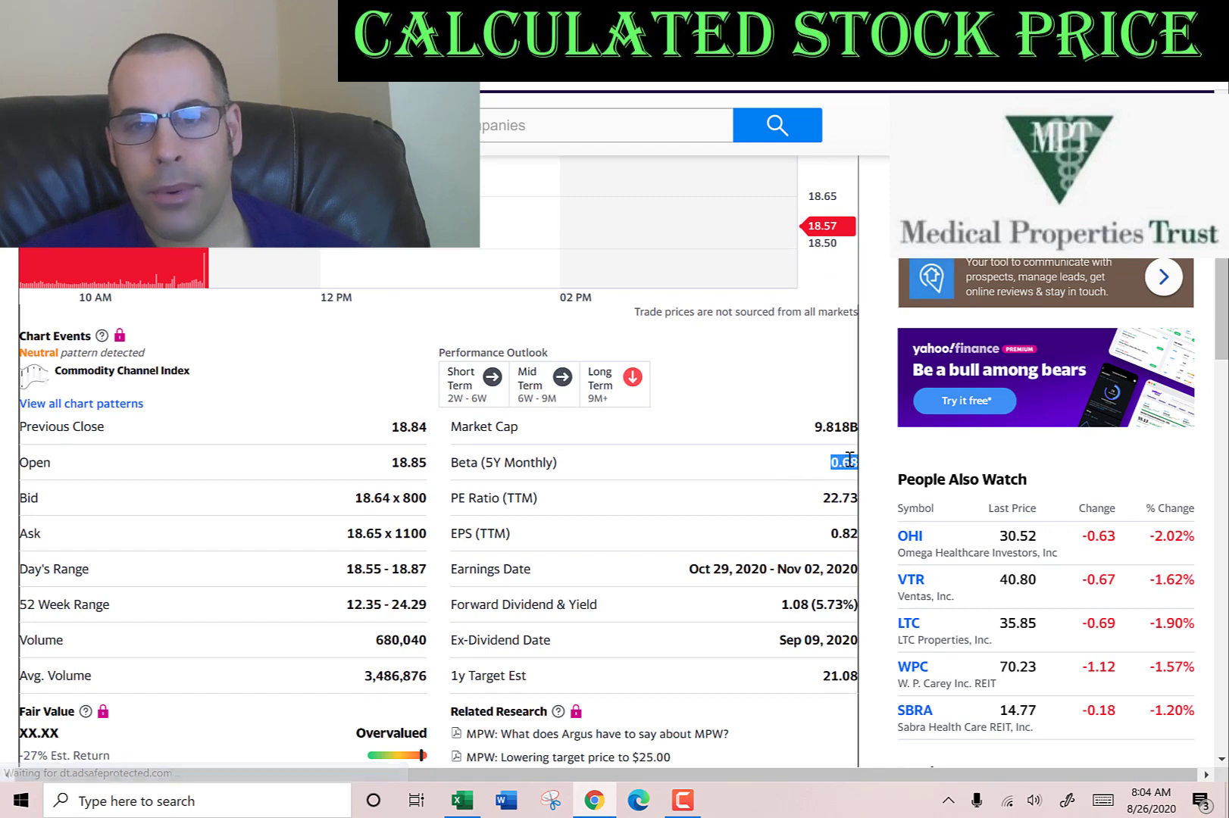
key(alt+Tab)
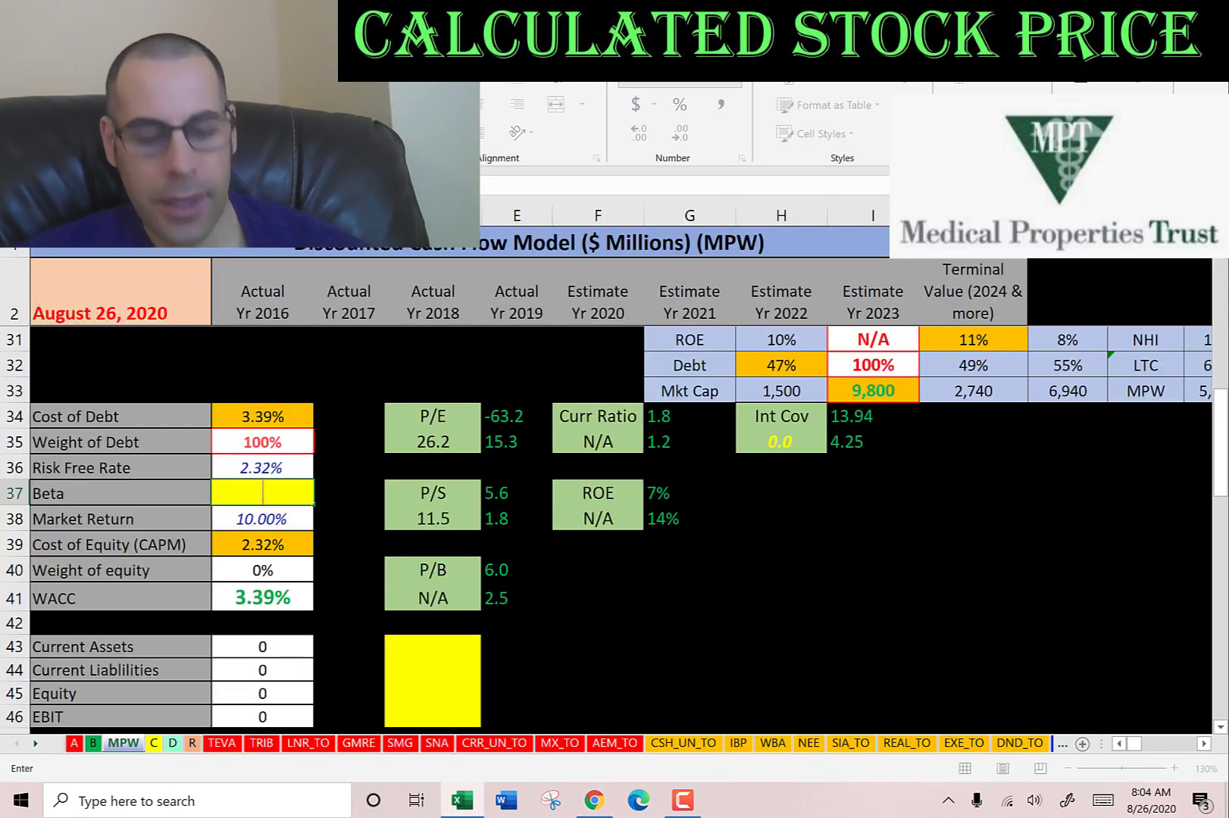
key(Return)
key(Down)
key(Down)
key(Down)
key(Right)
key(Down)
key(Right)
key(Down)
key(Right)
key(Down)
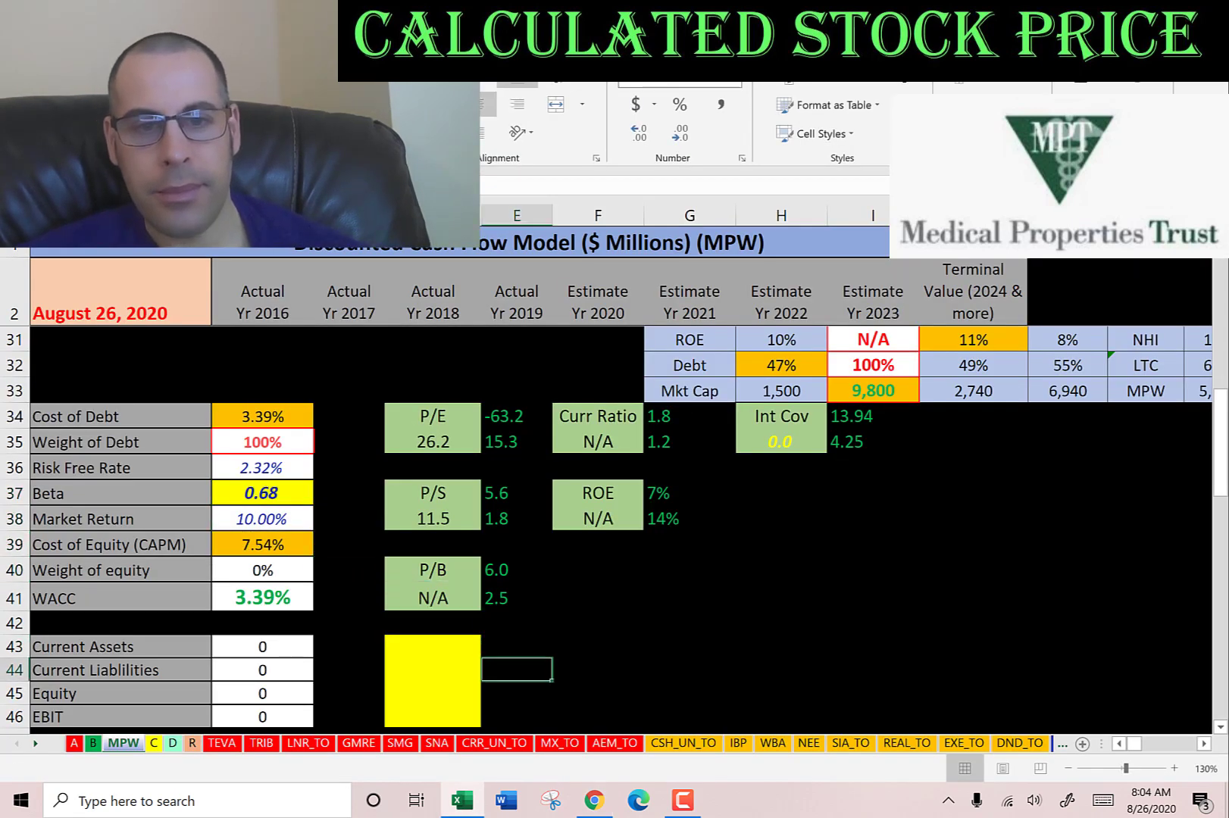
key(Down)
key(Down)
key(Down)
scroll(407, 417, down, 2)
Copy the 2019 current assets of 2,463,048 from Yahoo's balance sheet into the Current Assets input.
click(423, 470)
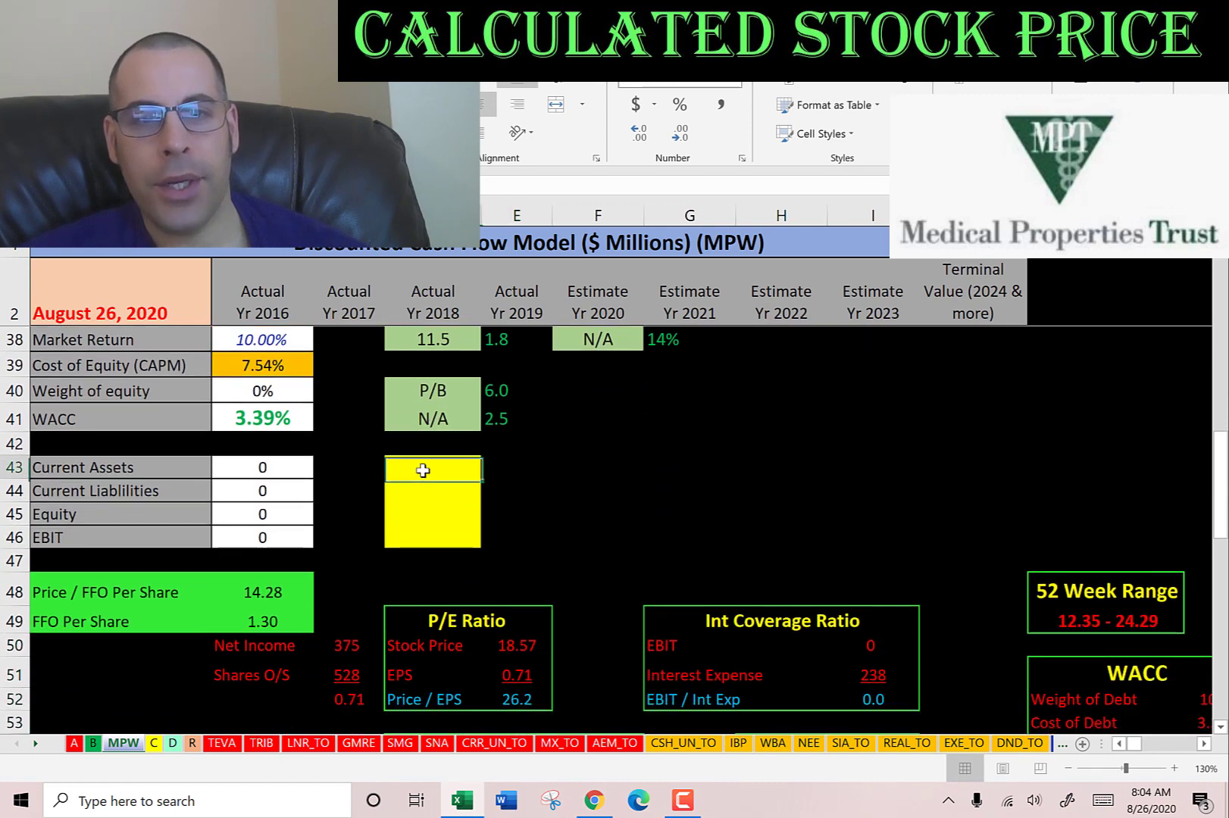
key(Up)
key(alt+Tab)
scroll(549, 340, up, 2)
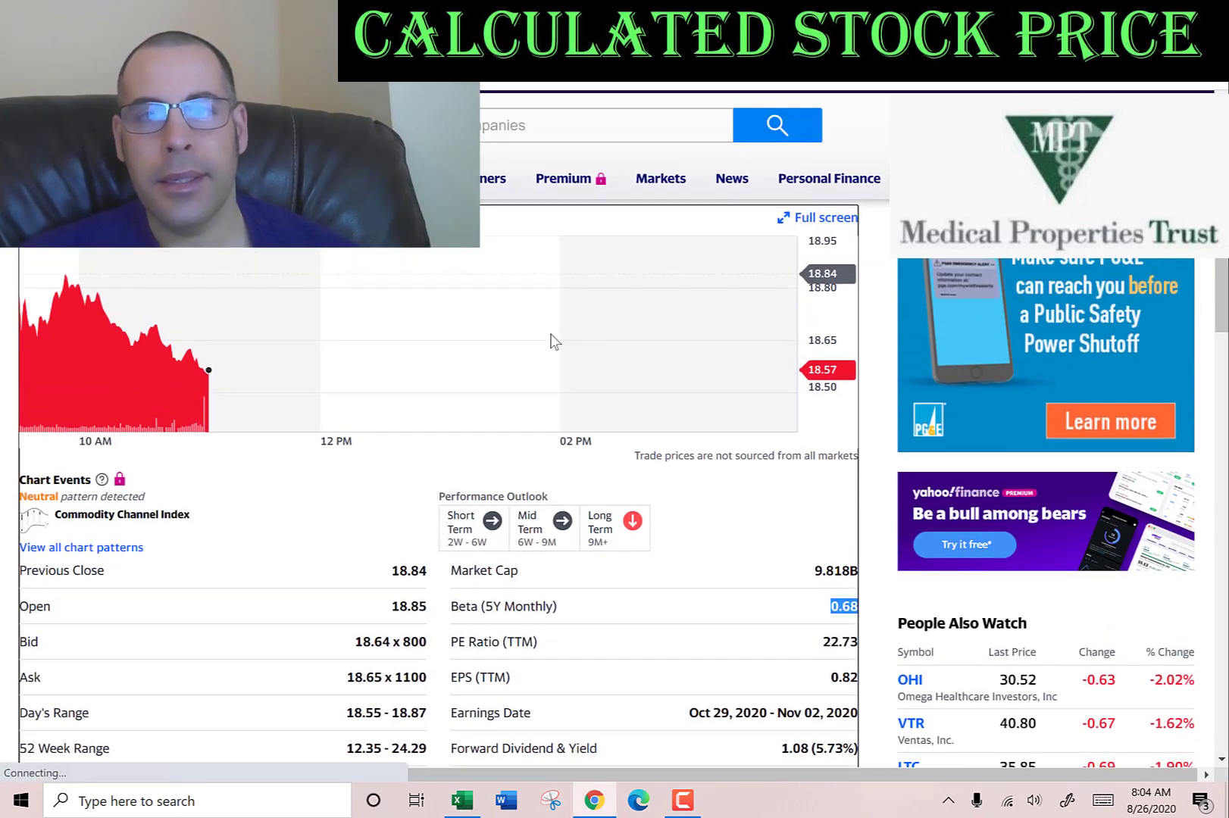
click(695, 318)
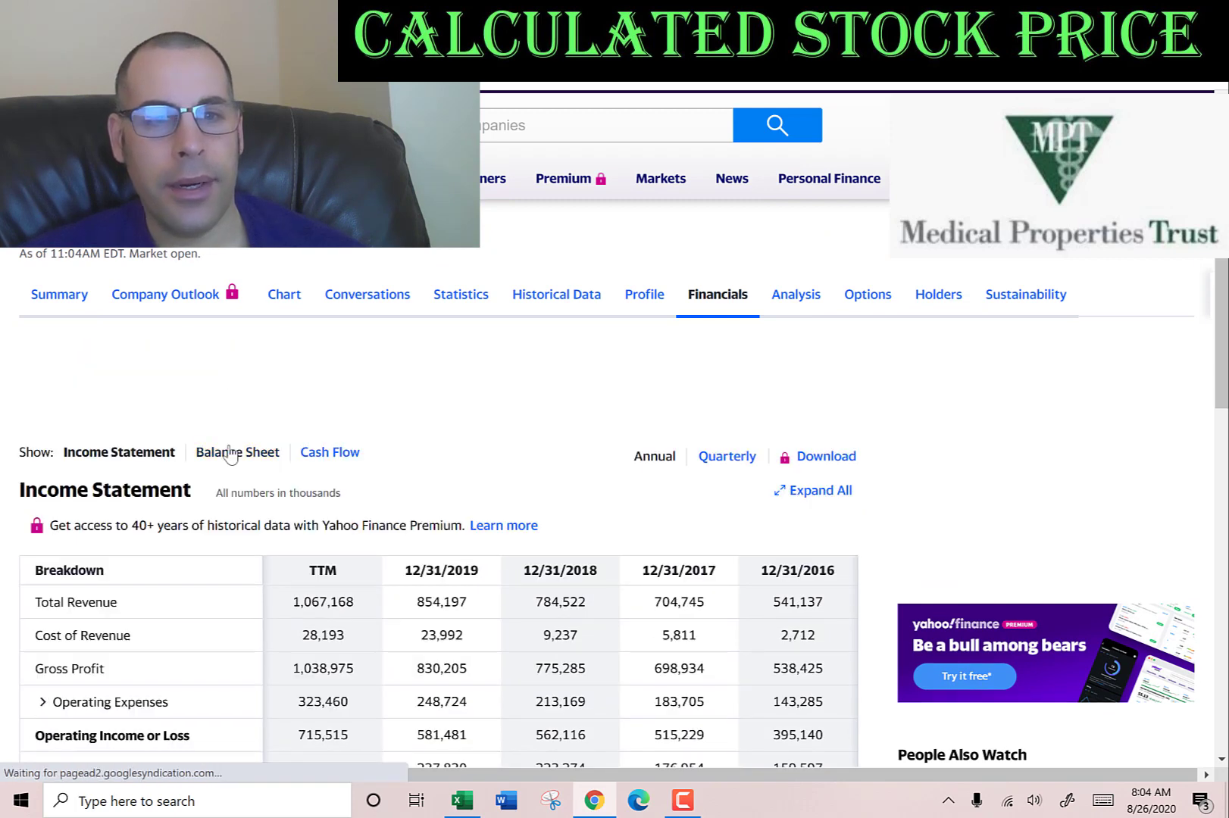
click(233, 452)
scroll(320, 275, down, 4)
double_click(319, 275)
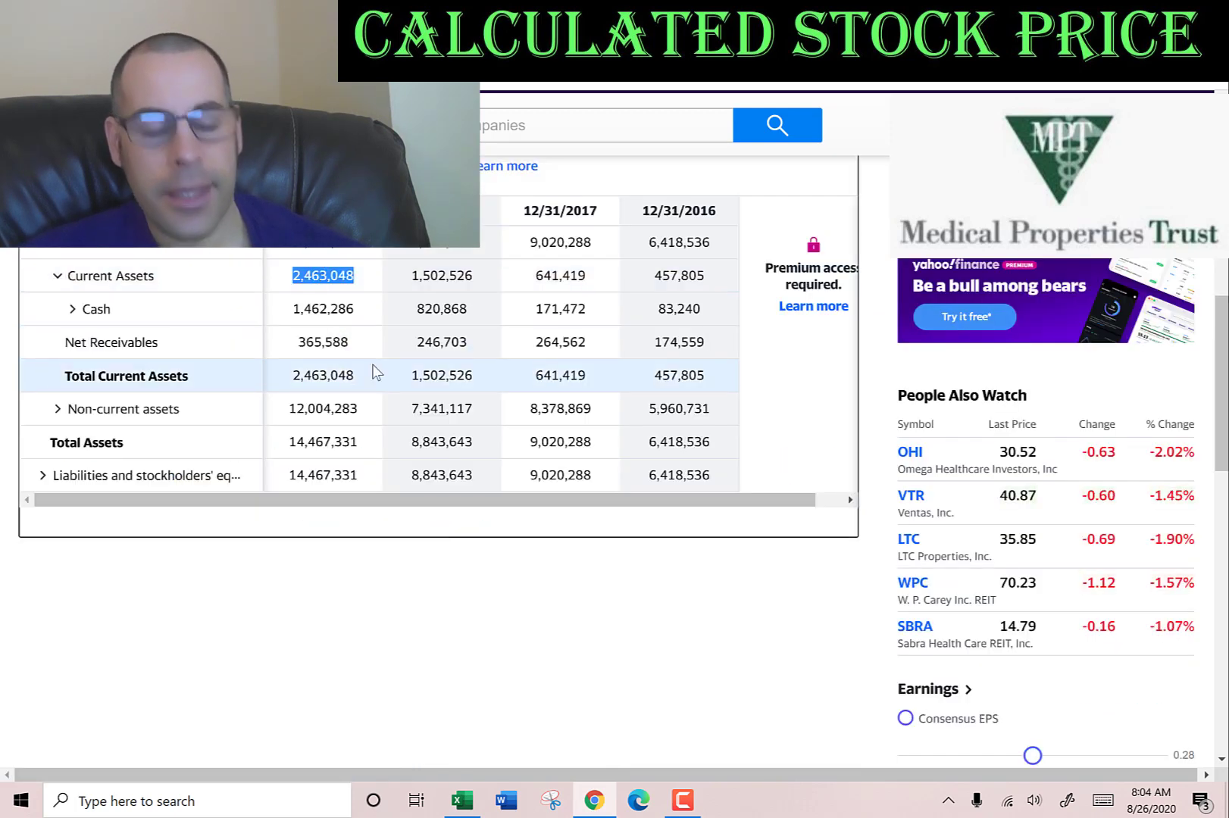
key(ctrl+c)
key(alt+Tab)
key(ctrl+v)
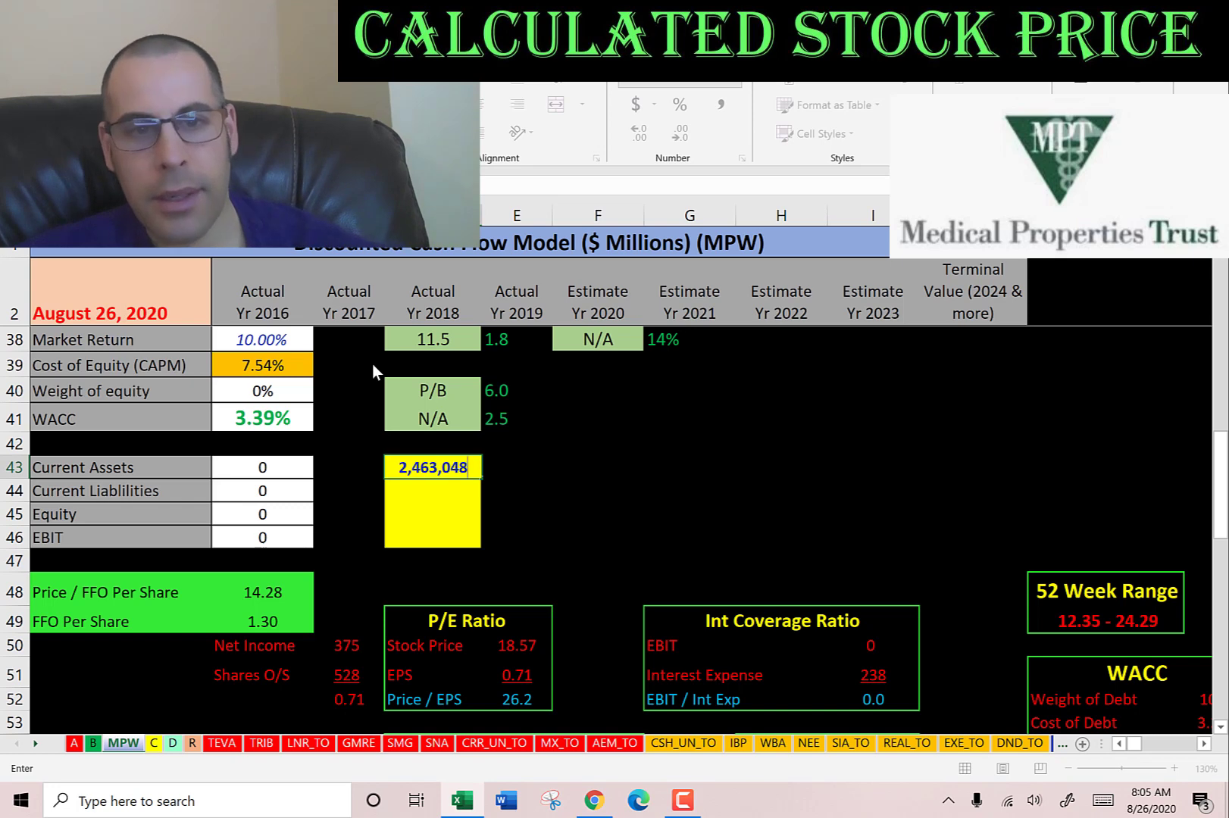
key(alt+Tab)
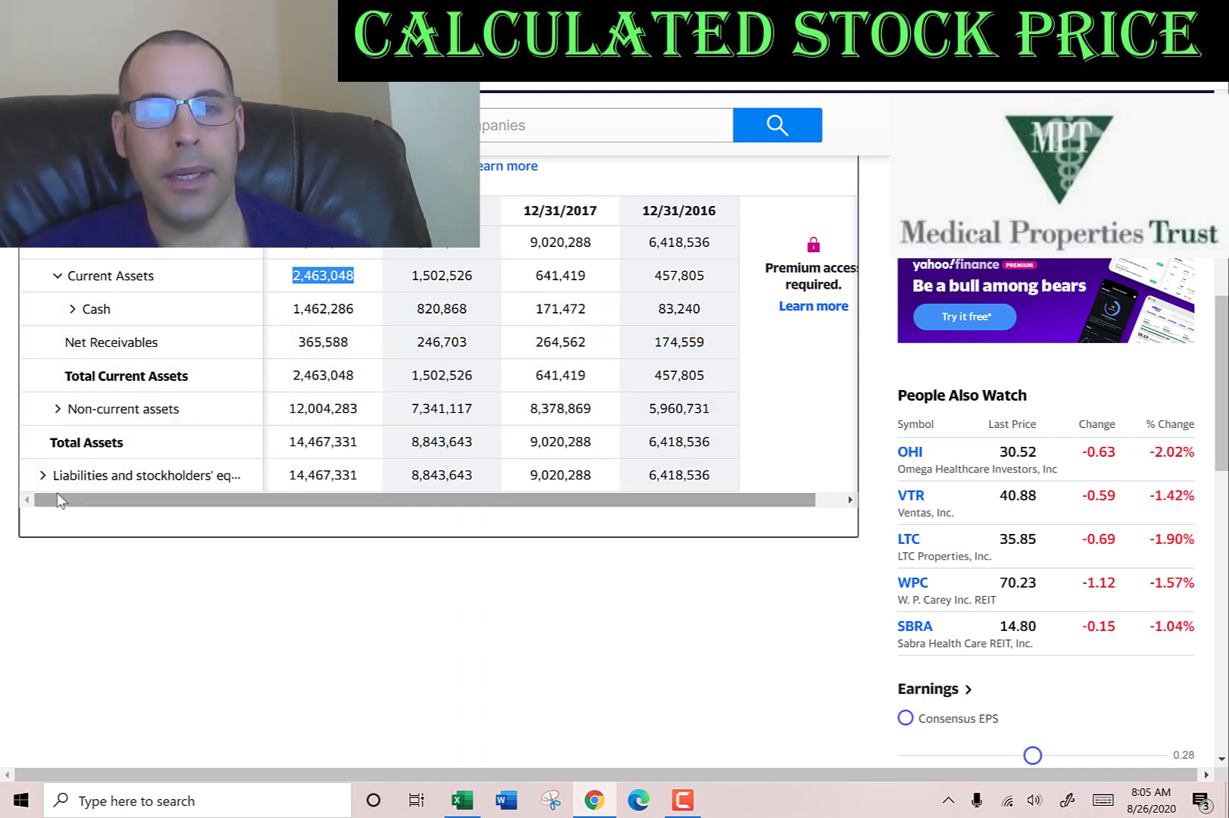
Copy the 291,489 current liabilities into the Current Liabilities input.
click(42, 475)
scroll(182, 470, down, 3)
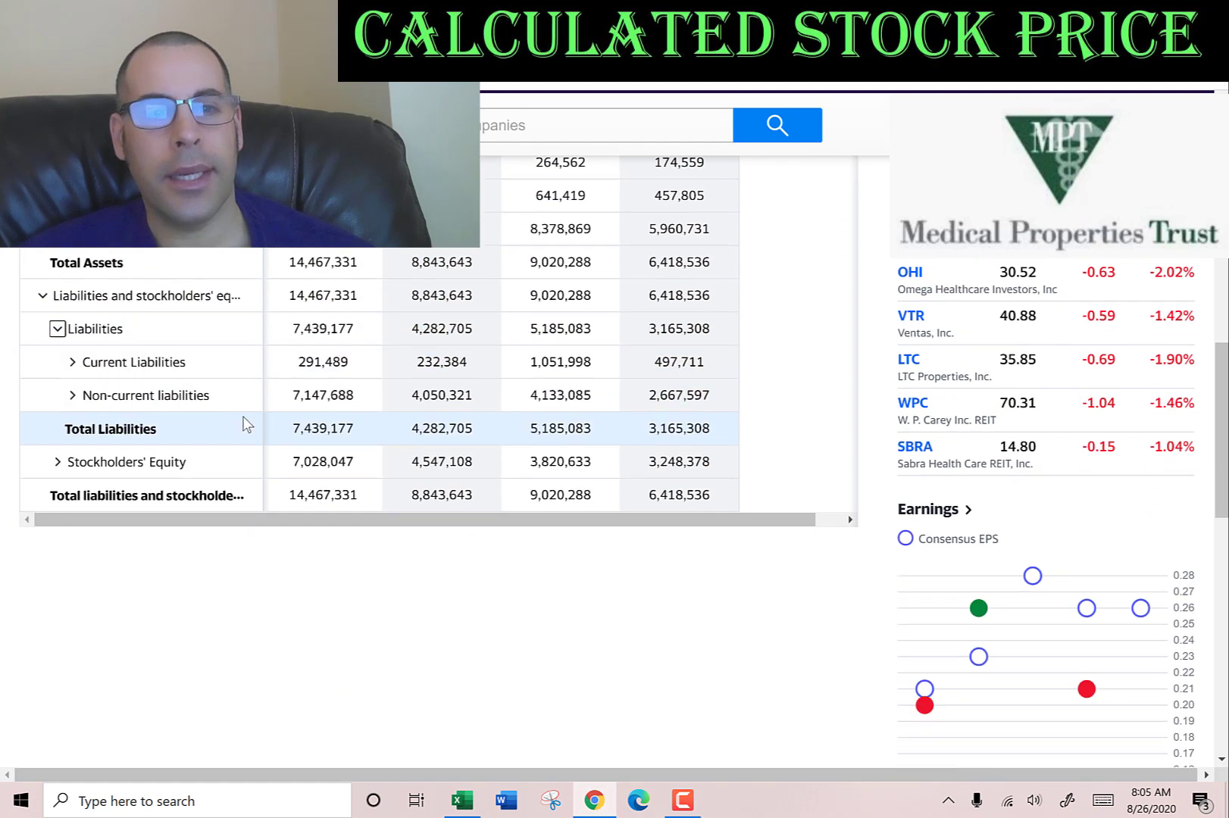
double_click(335, 361)
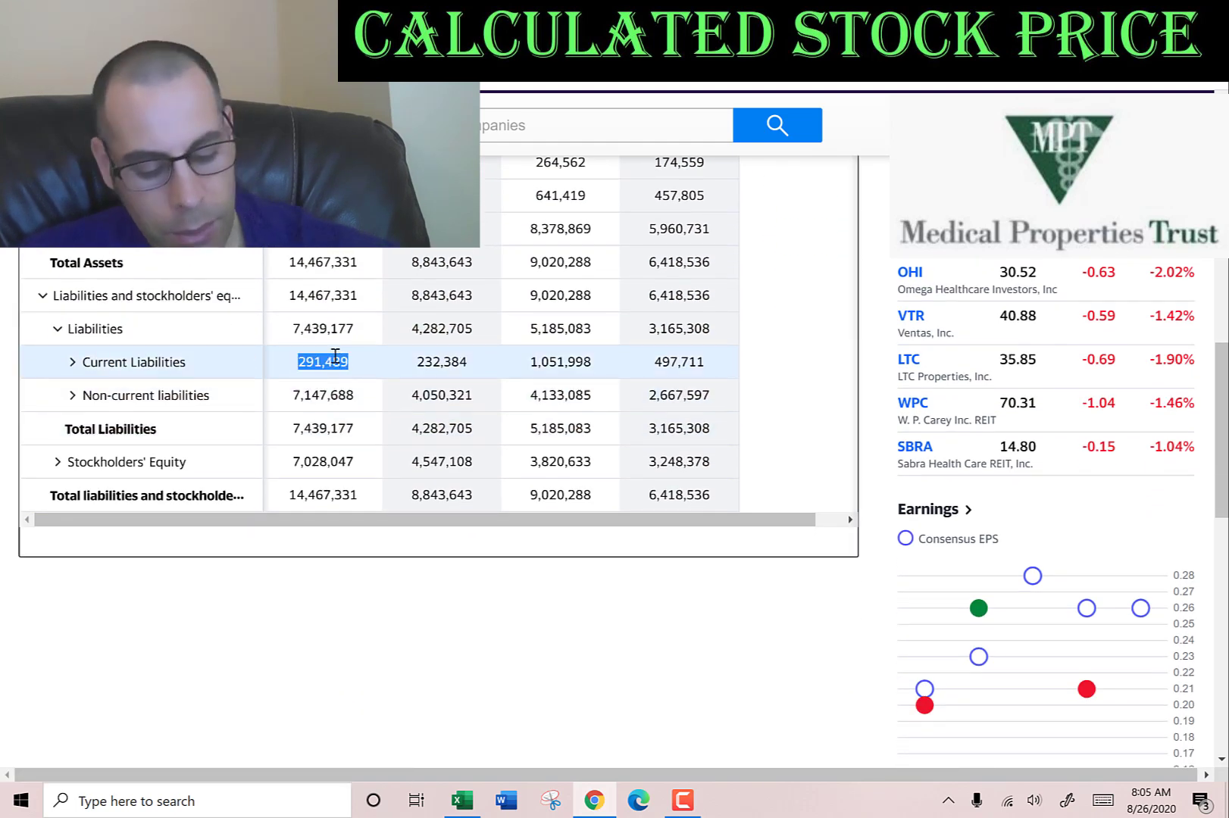
key(ctrl+c)
key(alt+Tab)
key(ctrl+v)
key(alt+Tab)
Copy the 7,028,047 stockholders' equity and highlight the -62,905 accumulated comprehensive figure.
scroll(84, 351, down, 2)
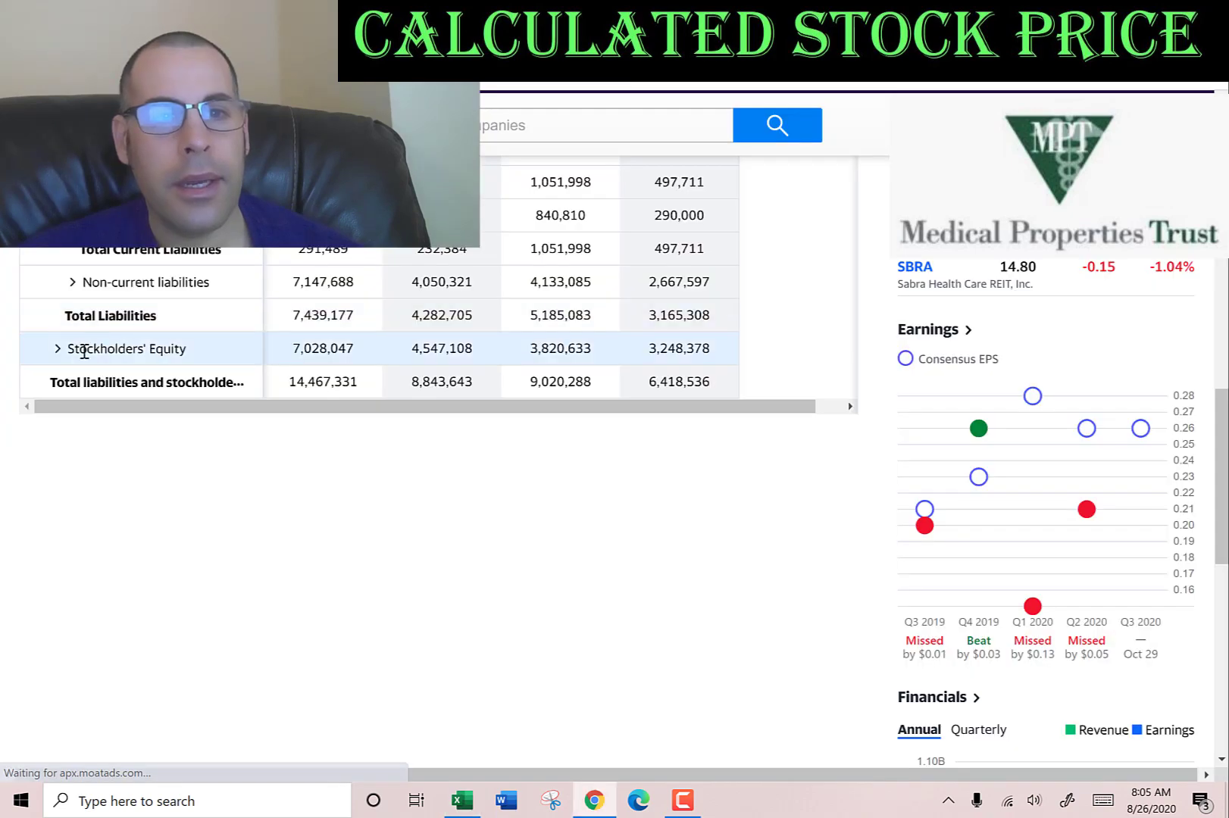
click(58, 349)
double_click(337, 346)
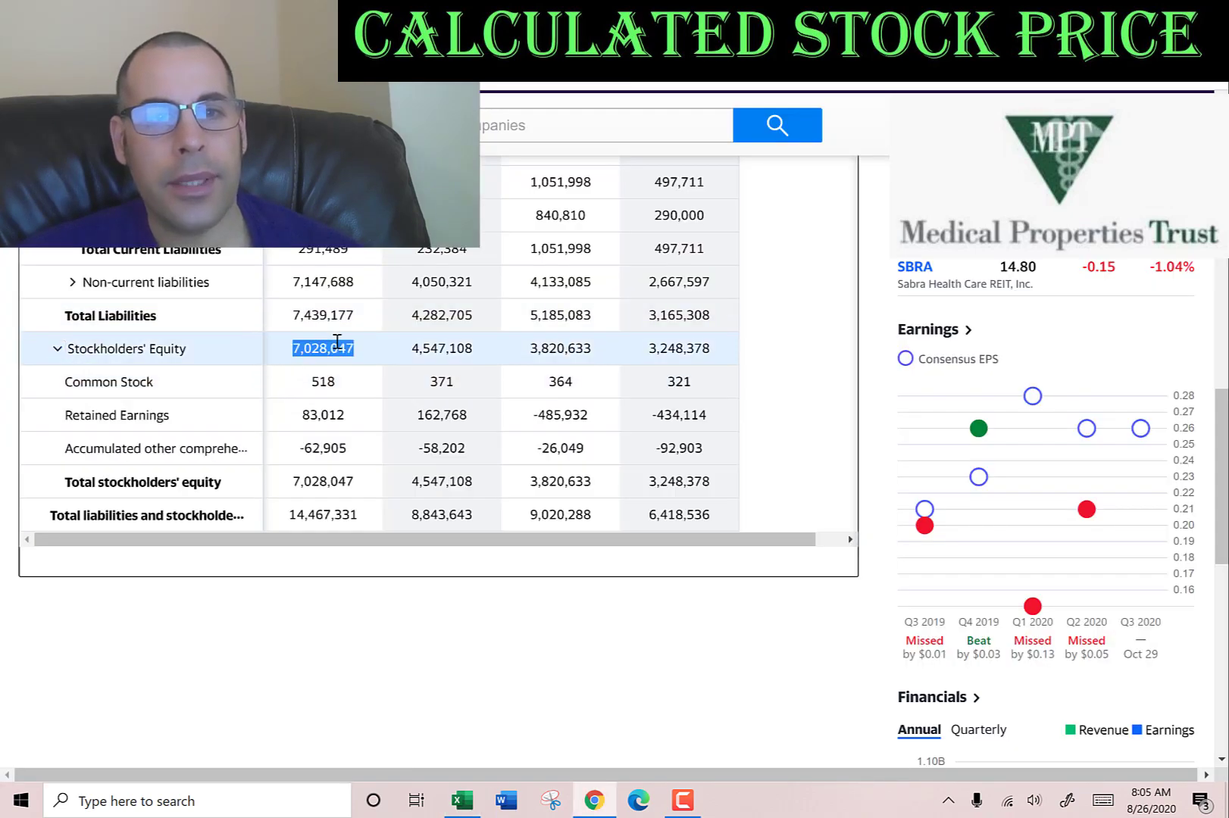
key(ctrl+c)
key(alt+Tab)
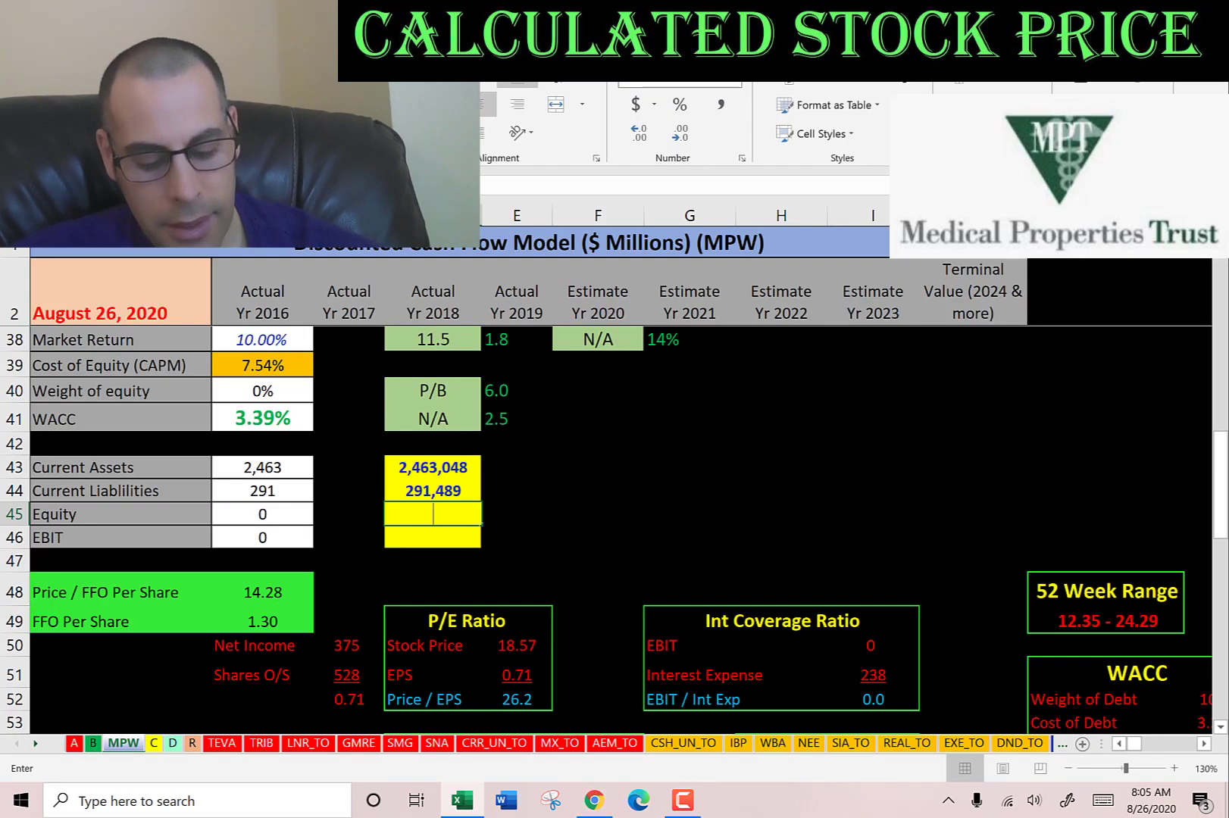
key(alt+Tab)
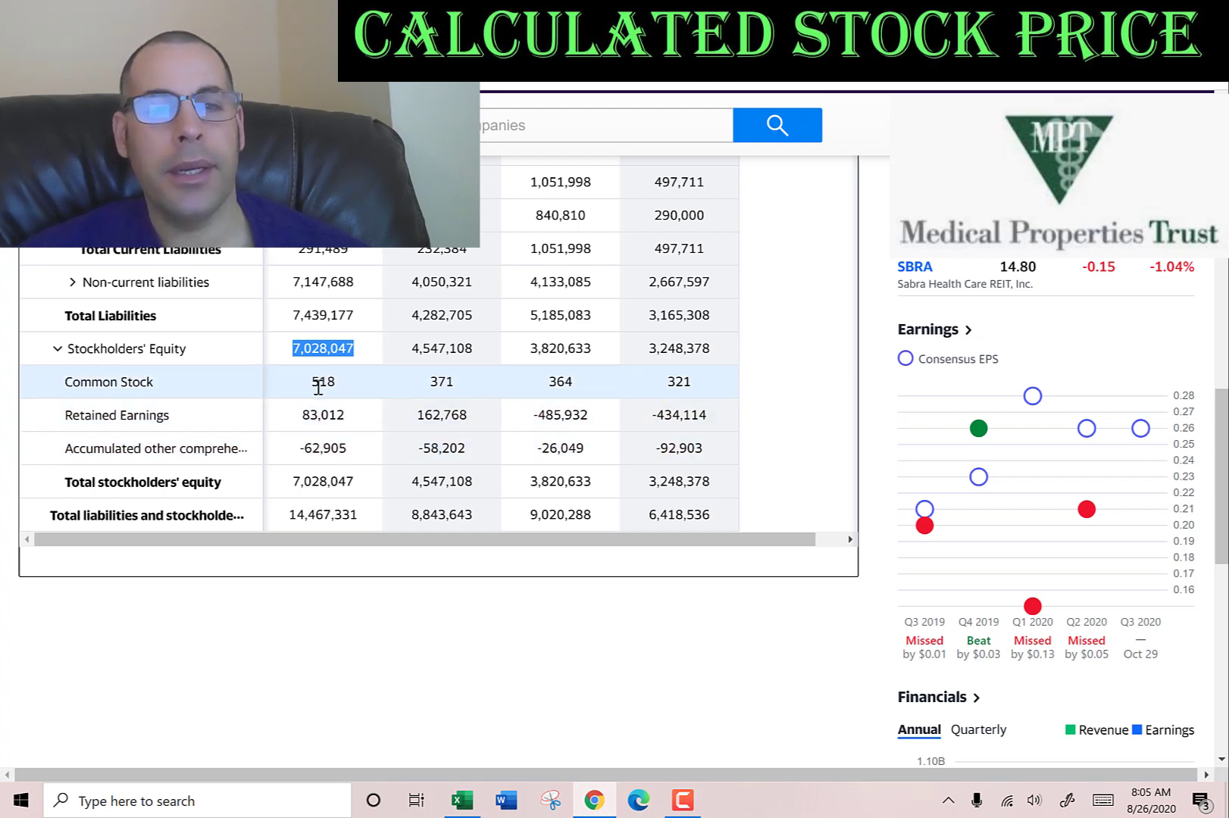
triple_click(314, 449)
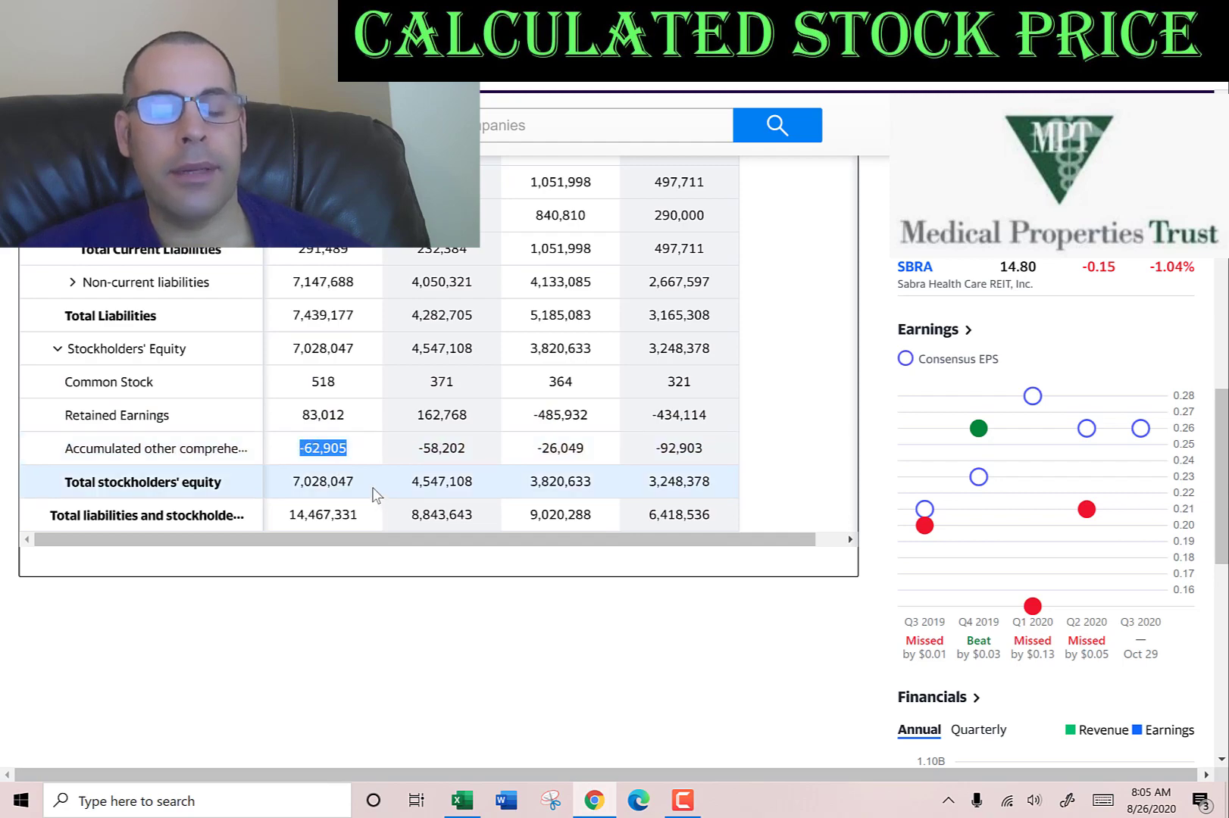
scroll(106, 307, up, 8)
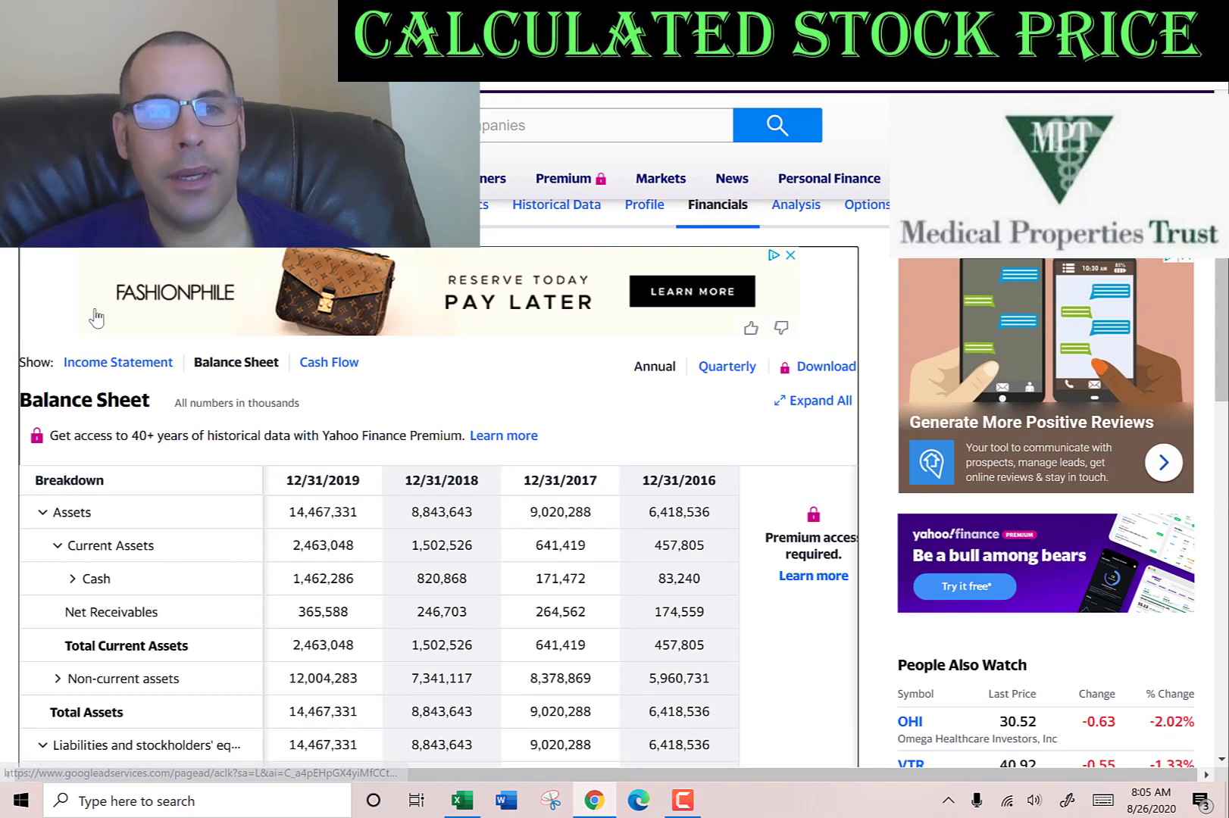
Paste the 581,481 operating income from Yahoo's income statement into the EBIT cell.
click(91, 363)
scroll(410, 364, down, 2)
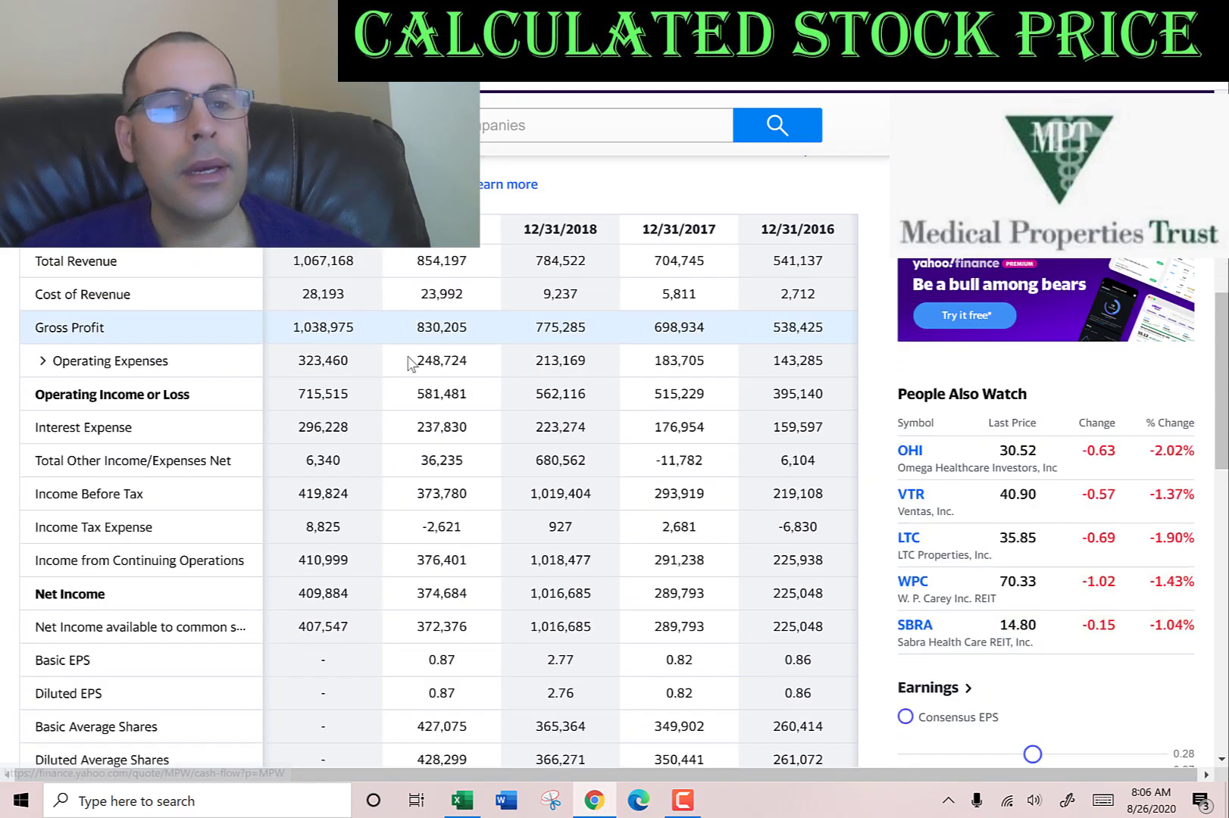
double_click(447, 376)
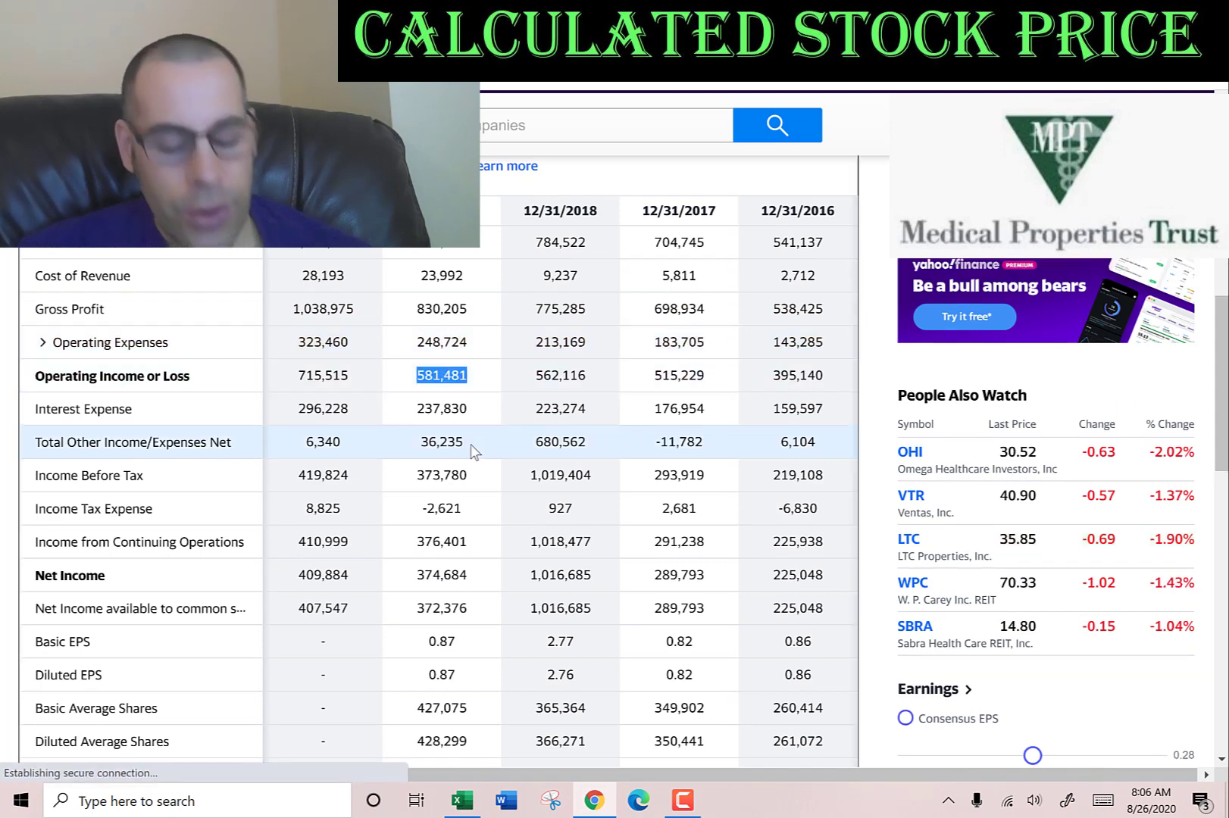
key(ctrl+c)
key(alt+Tab)
key(ctrl+v)
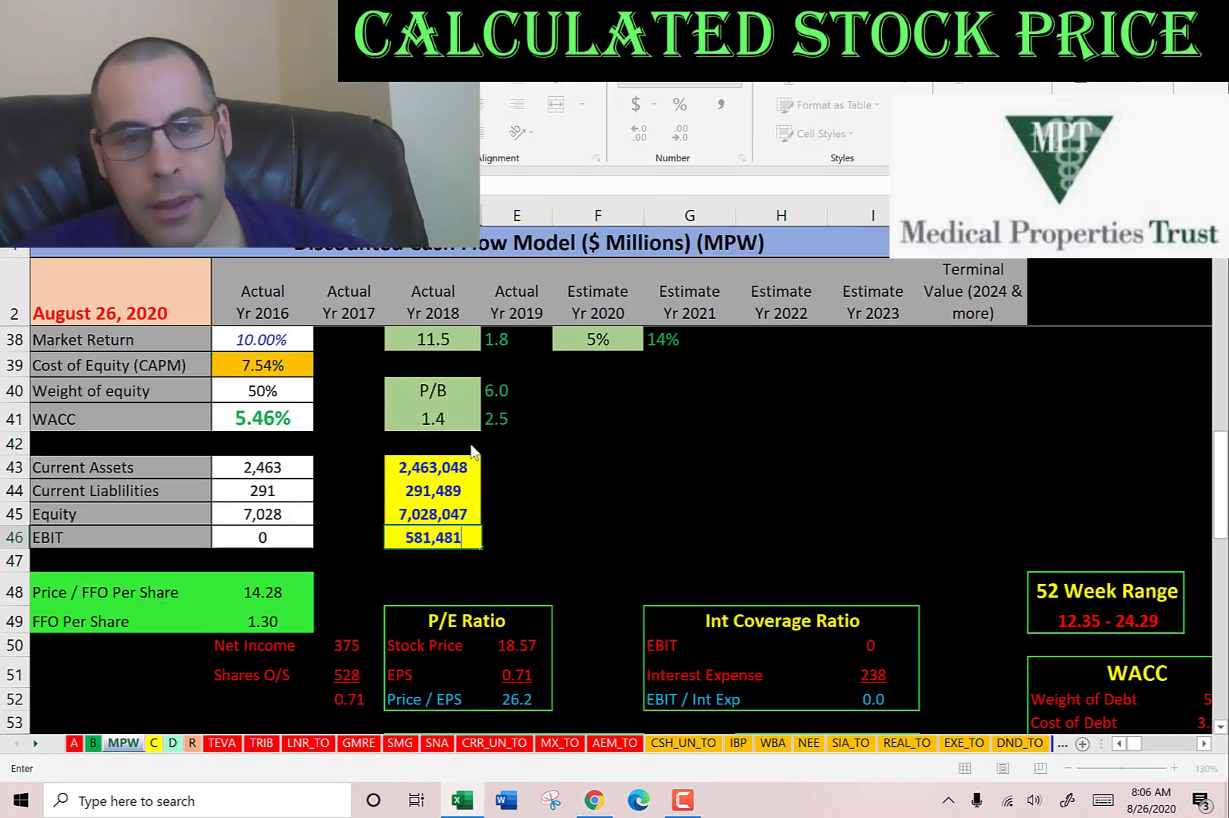
click(310, 450)
key(Up)
key(Up)
key(Up)
key(Up)
key(Up)
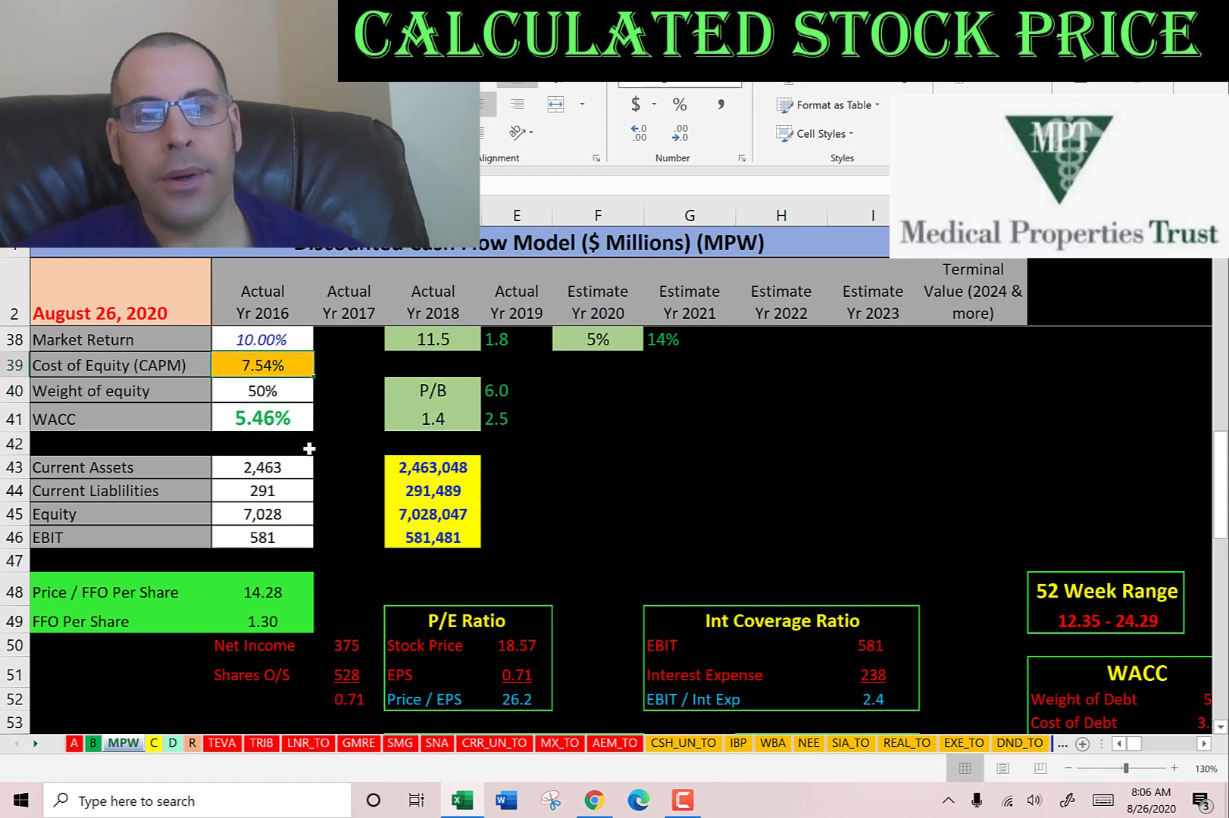
key(Up)
key(Up)
key(Up)
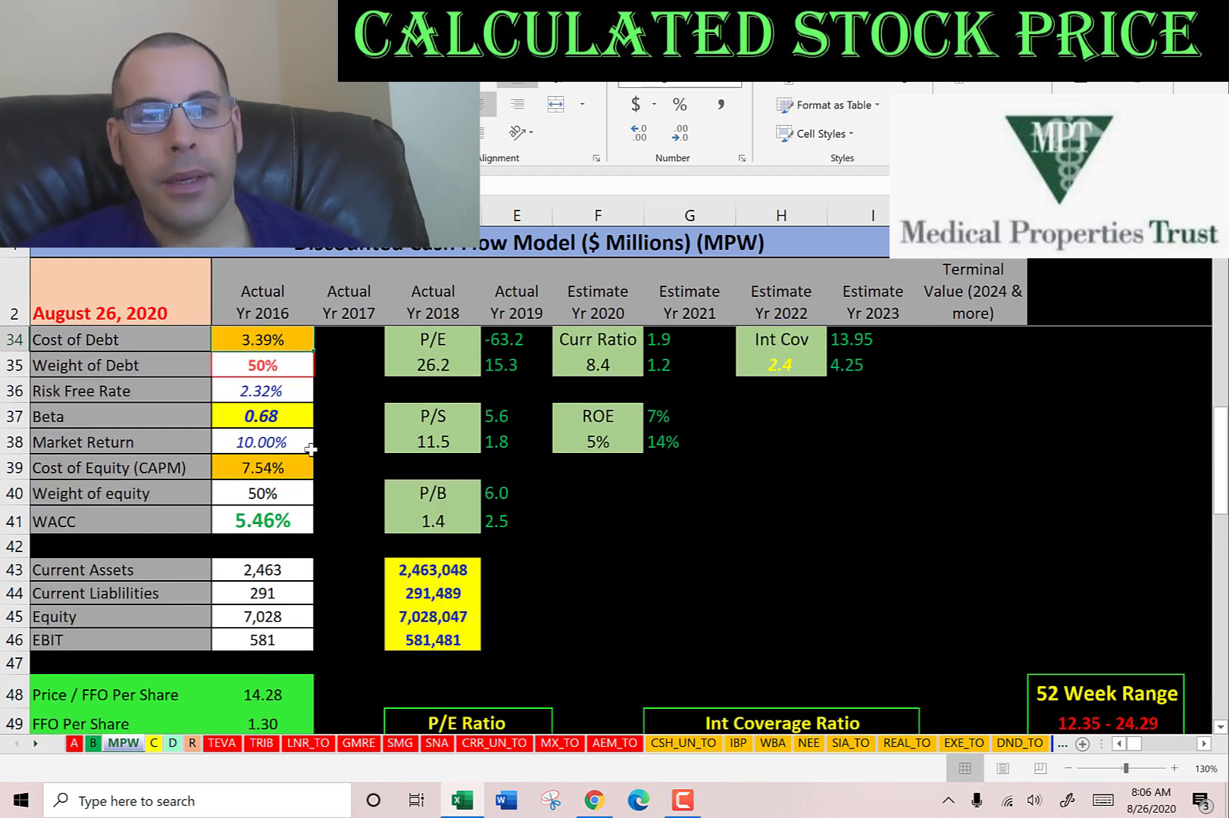
key(Down)
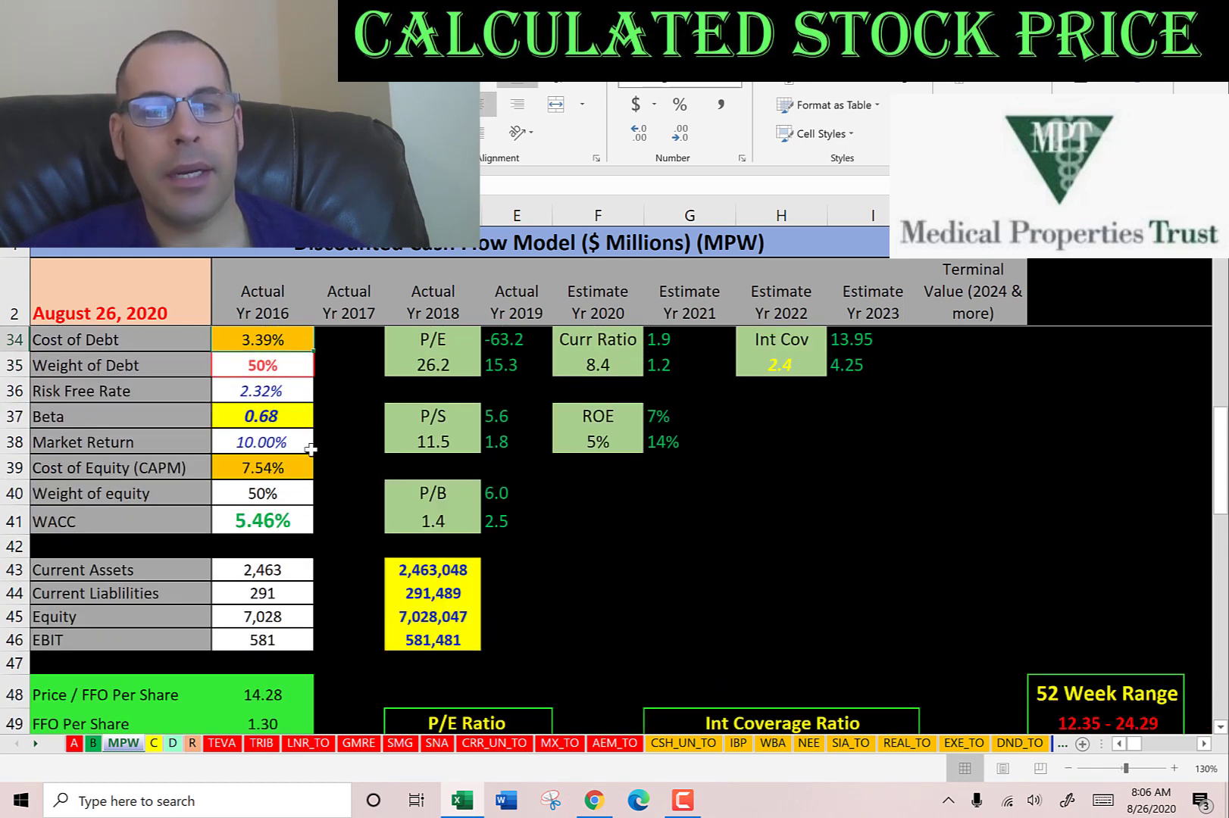
click(281, 486)
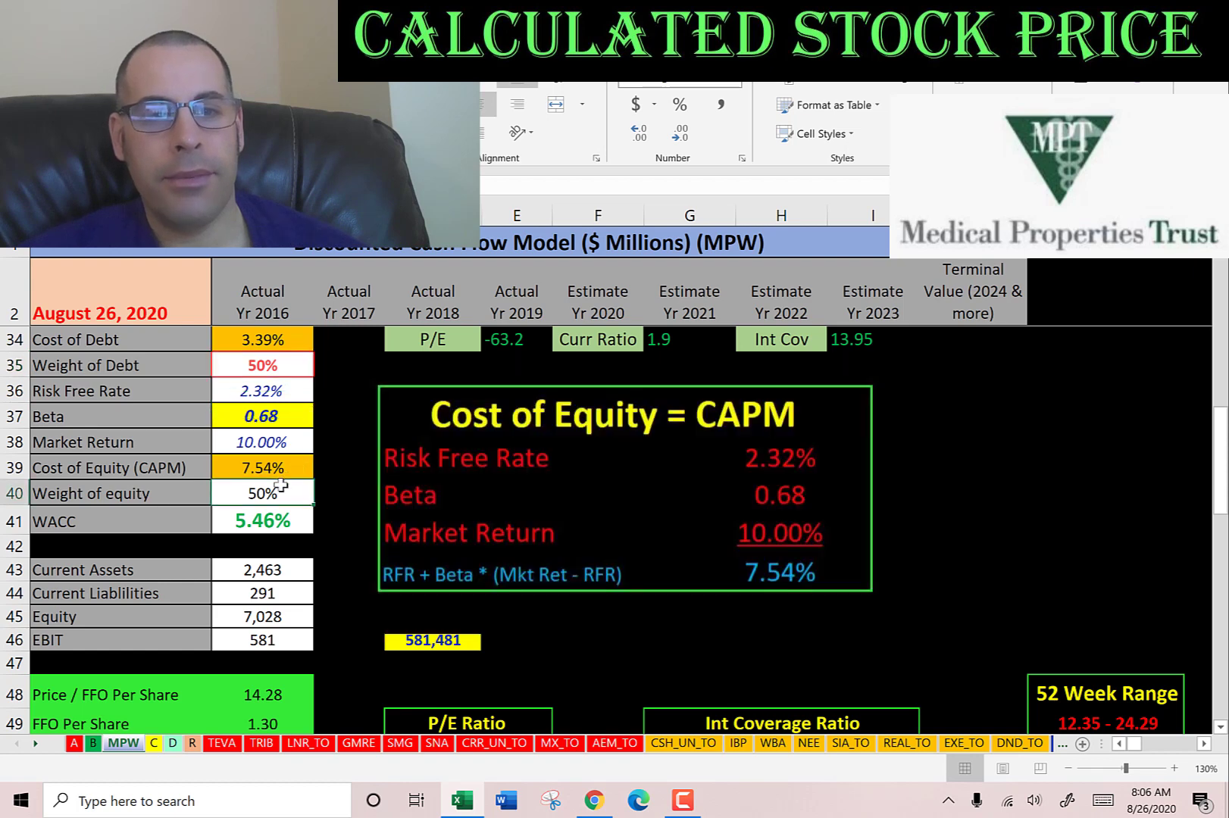
drag(280, 486, 262, 467)
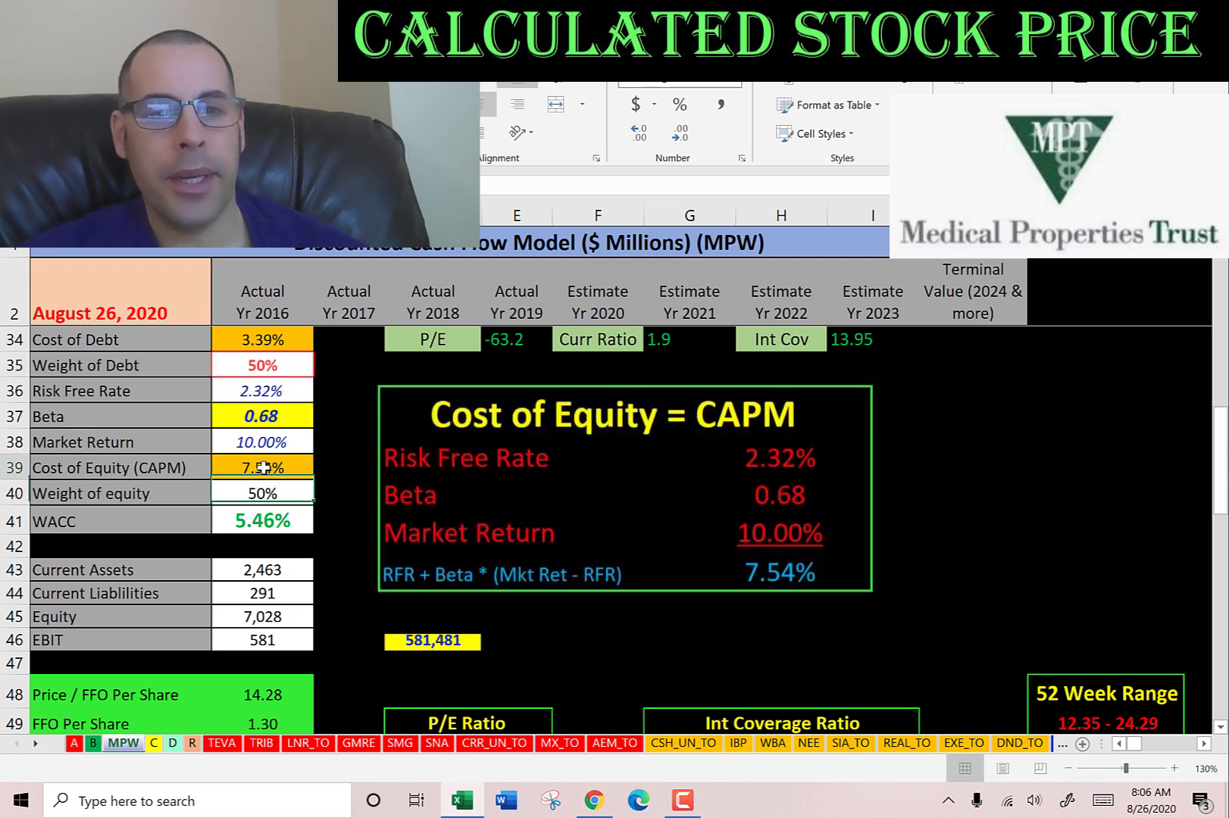
click(274, 521)
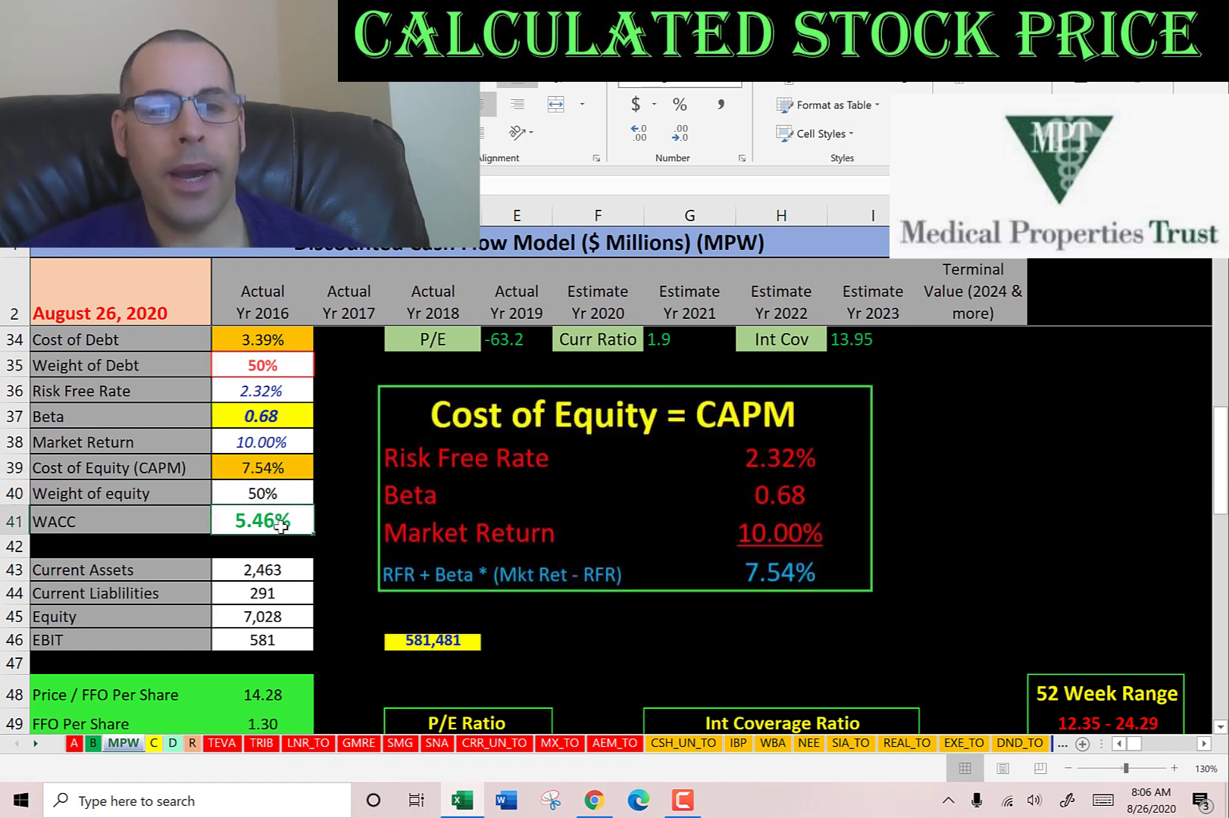
click(249, 344)
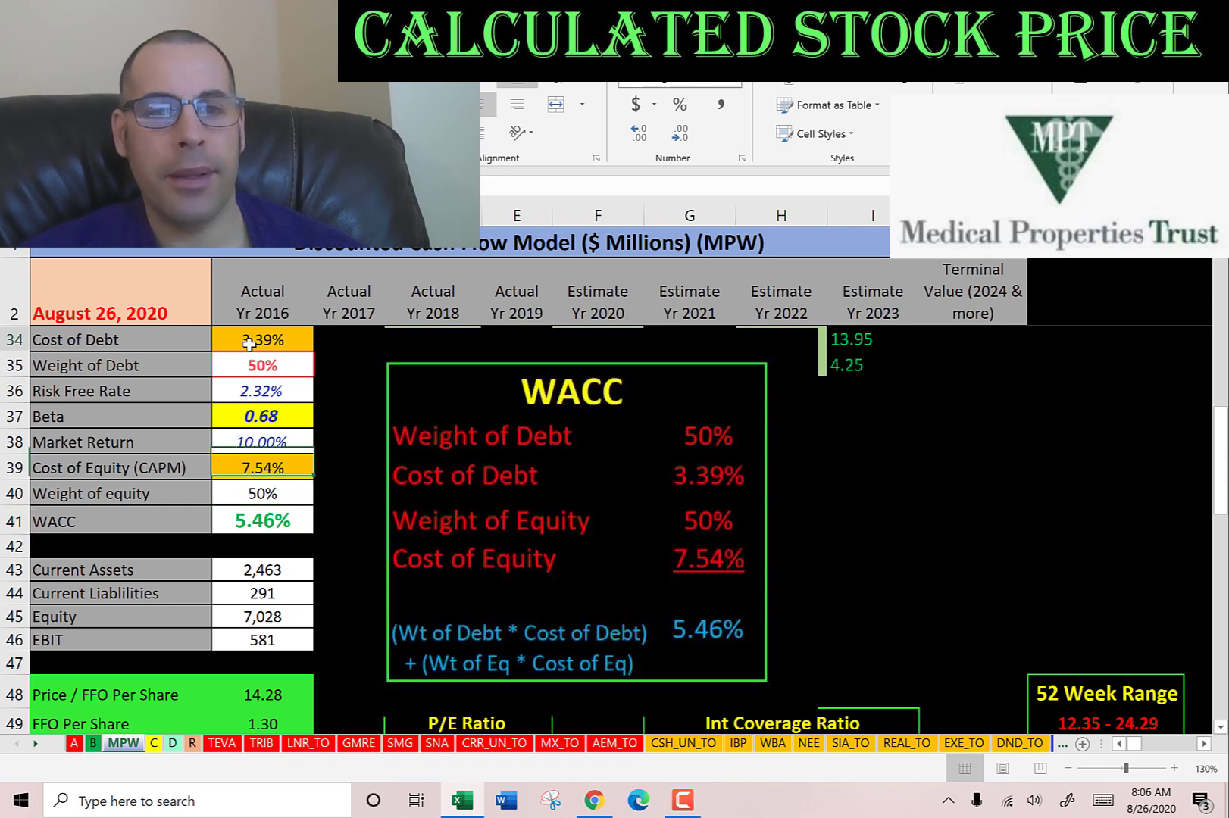
click(256, 474)
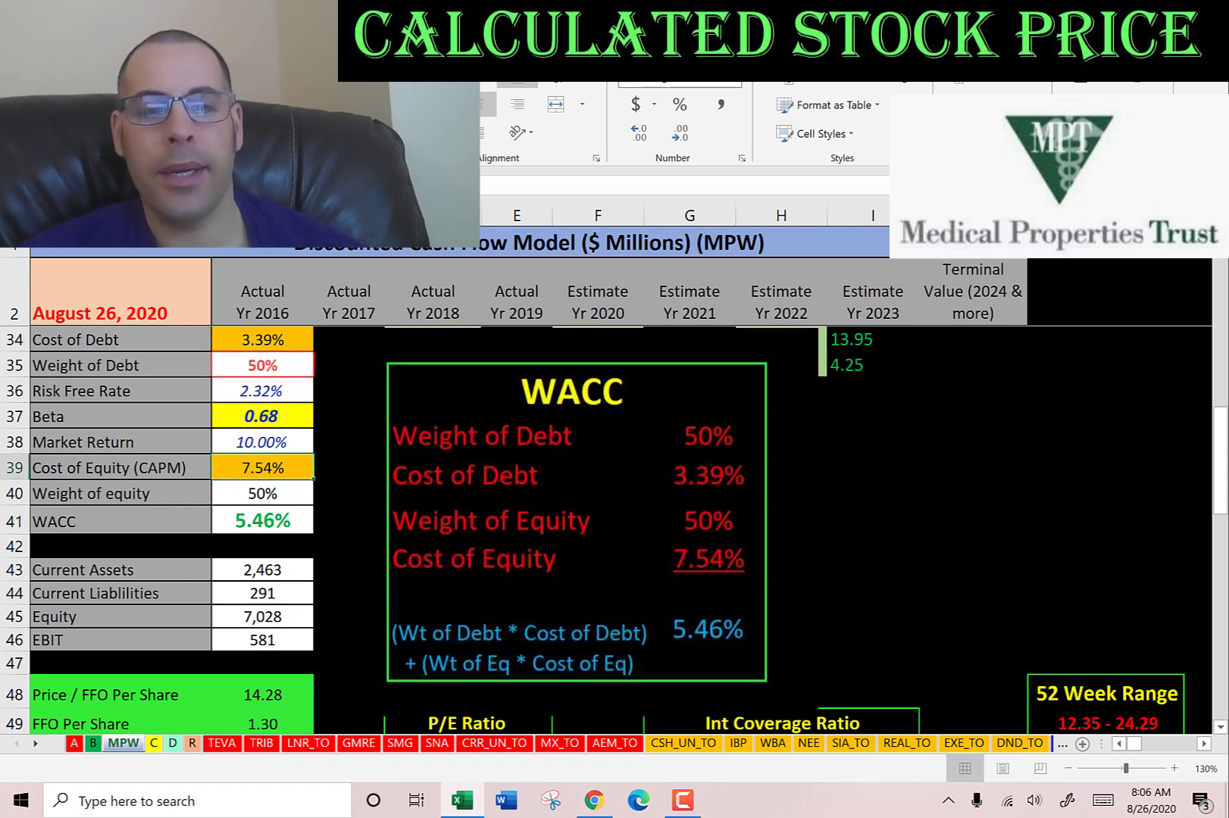
scroll(543, 516, up, 10)
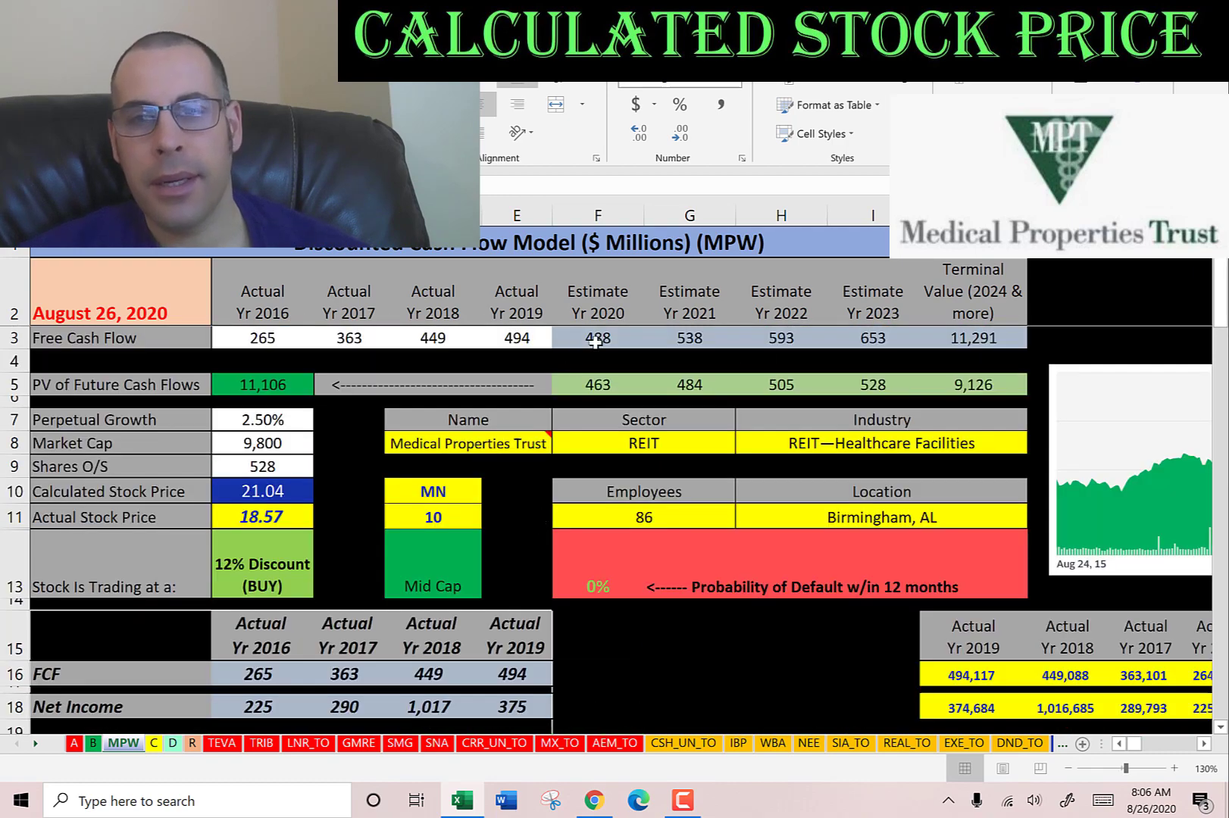
Review the 2020–2023 FCF estimates, their present values, 11,106 total, 528 shares and 21.04 price.
click(596, 342)
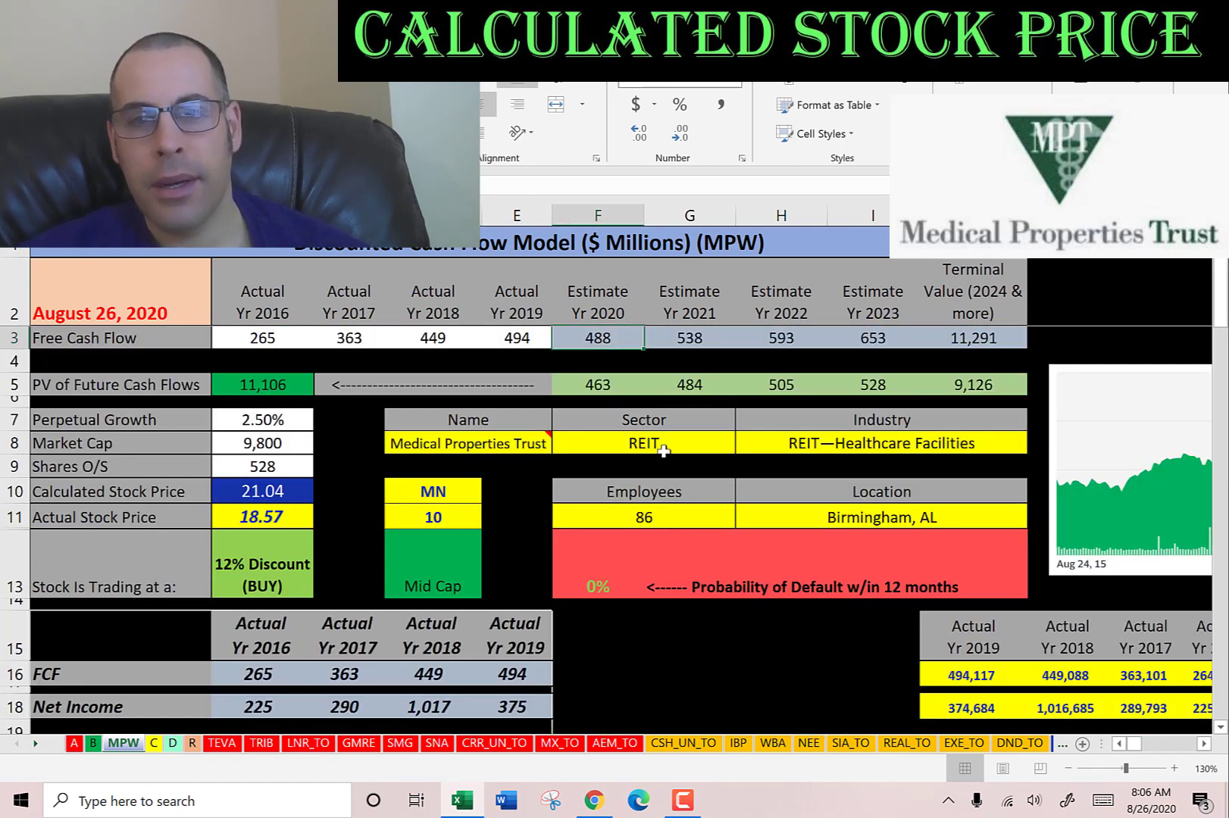
key(Right)
key(Right)
key(Right)
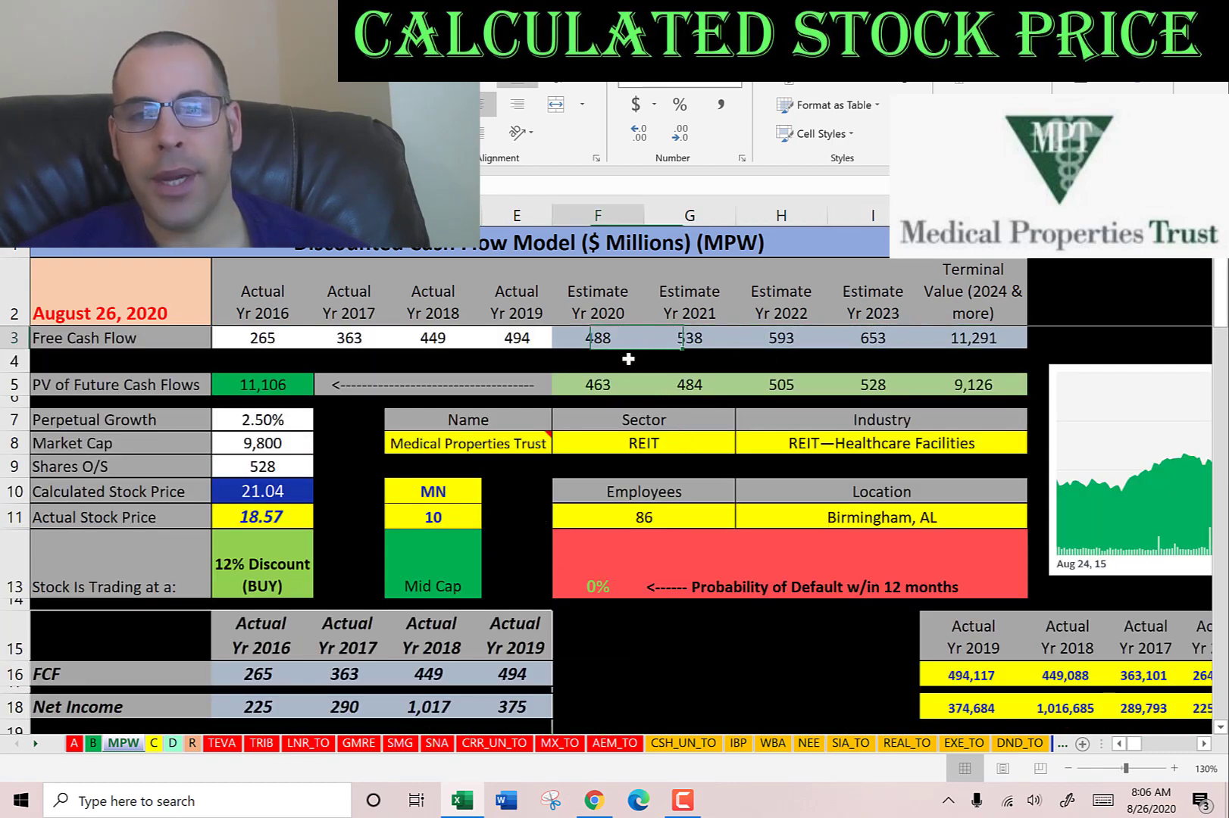
drag(596, 335, 978, 336)
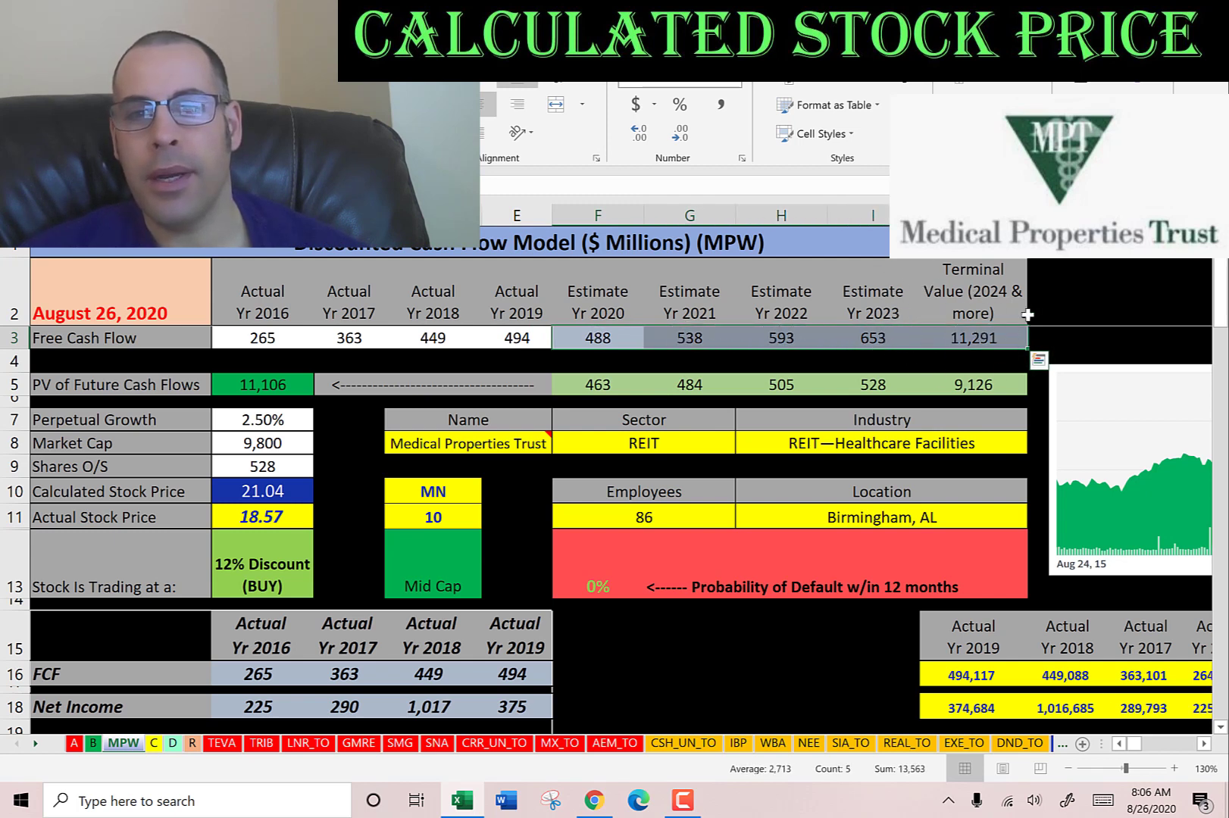
drag(983, 385, 627, 381)
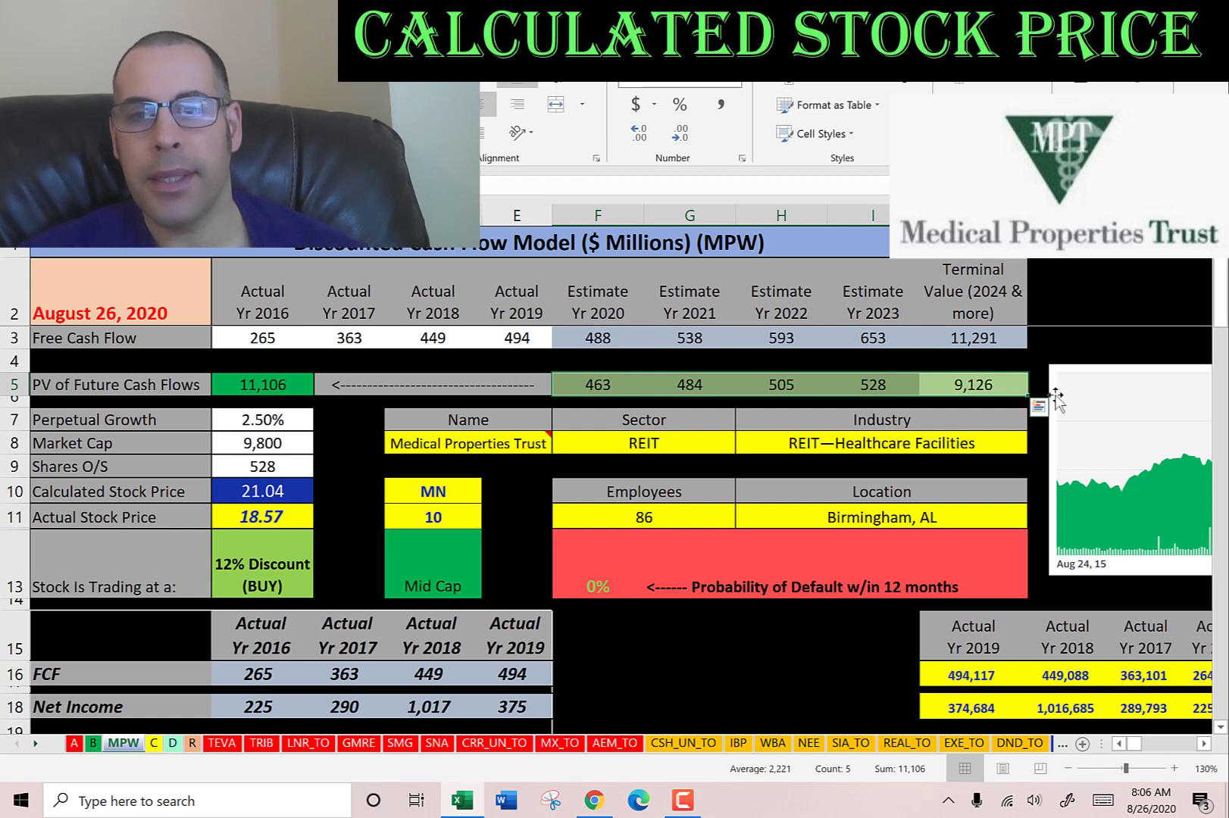
click(249, 381)
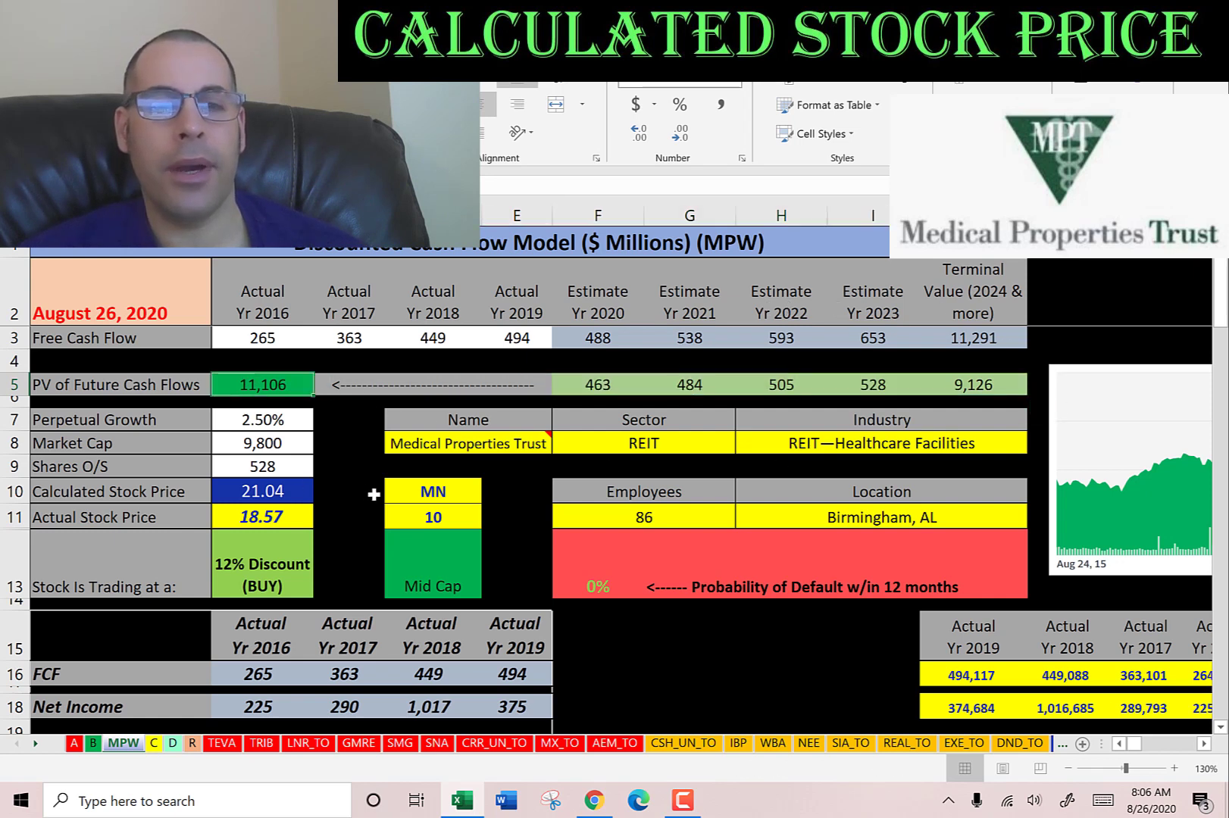
click(277, 466)
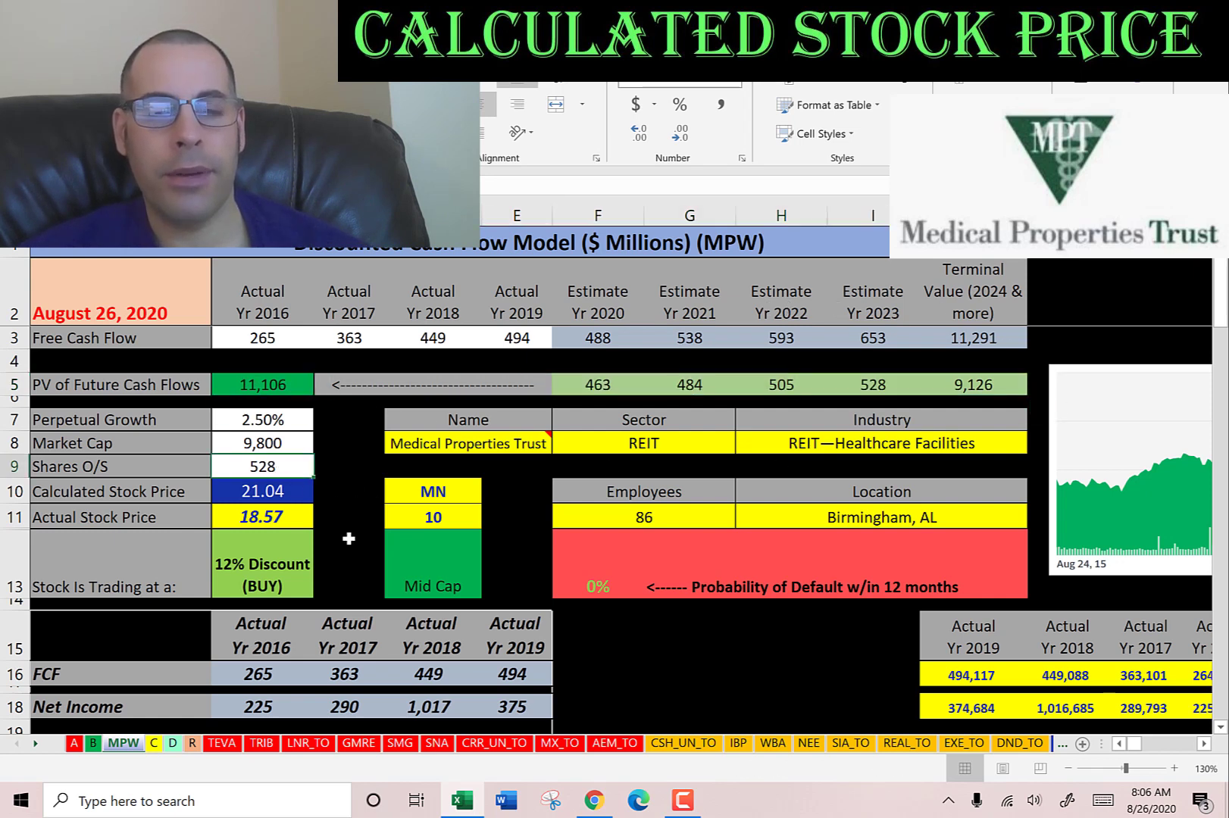
click(256, 490)
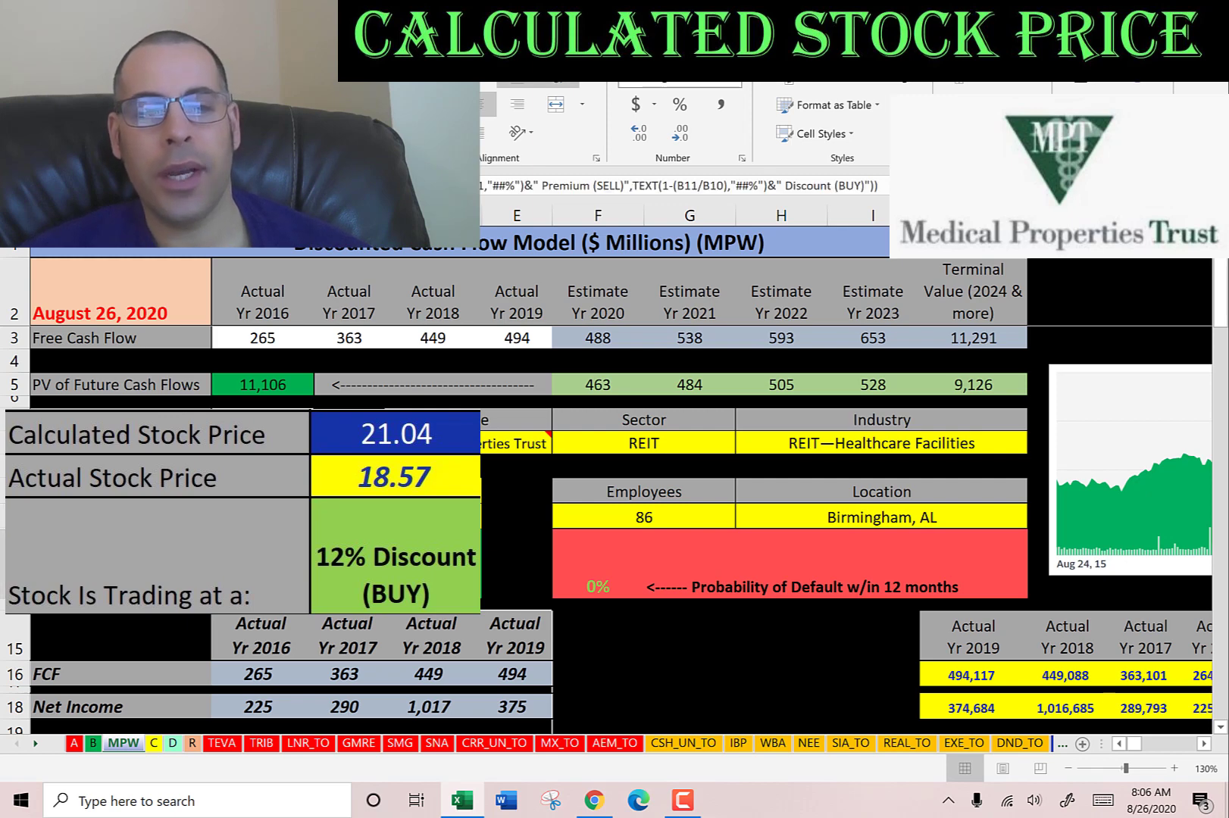
Check MPW's current price and fair value on the Share Price vs. Fair Value page.
key(alt+Tab)
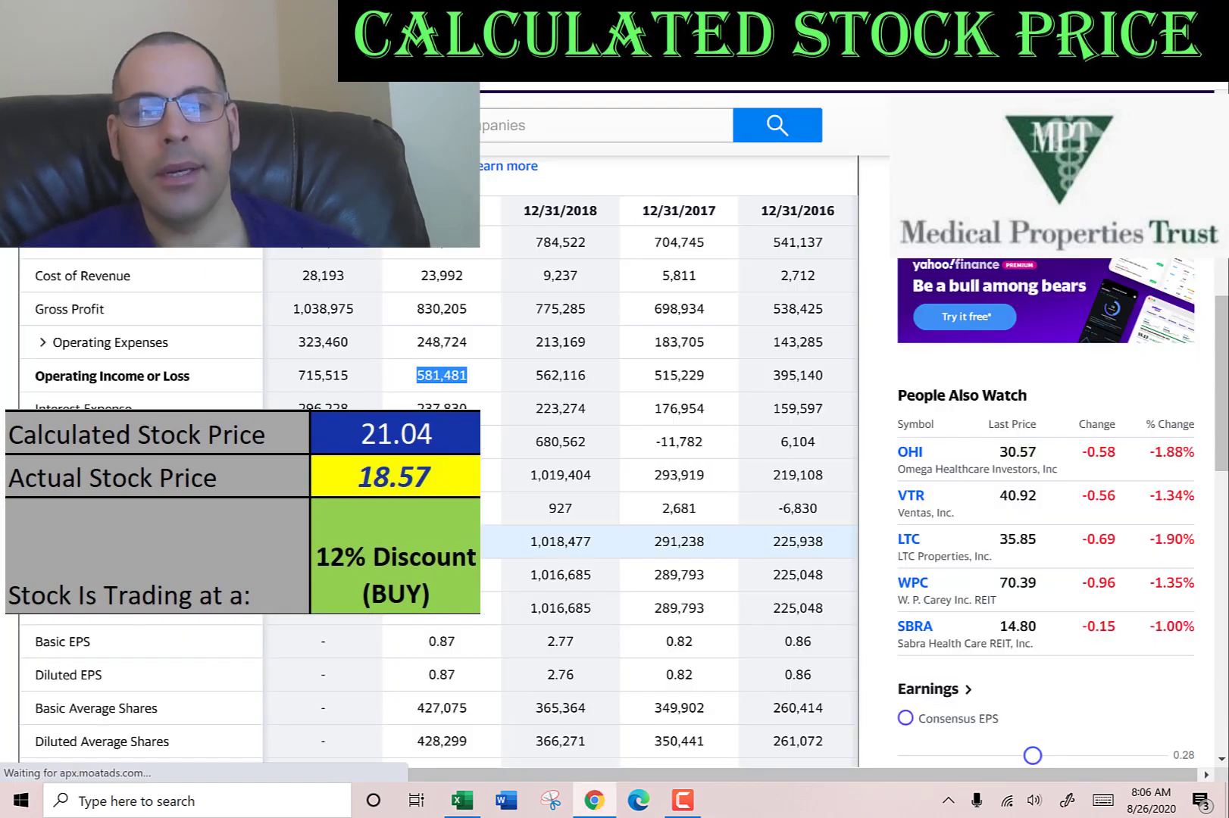
key(ctrl+Tab)
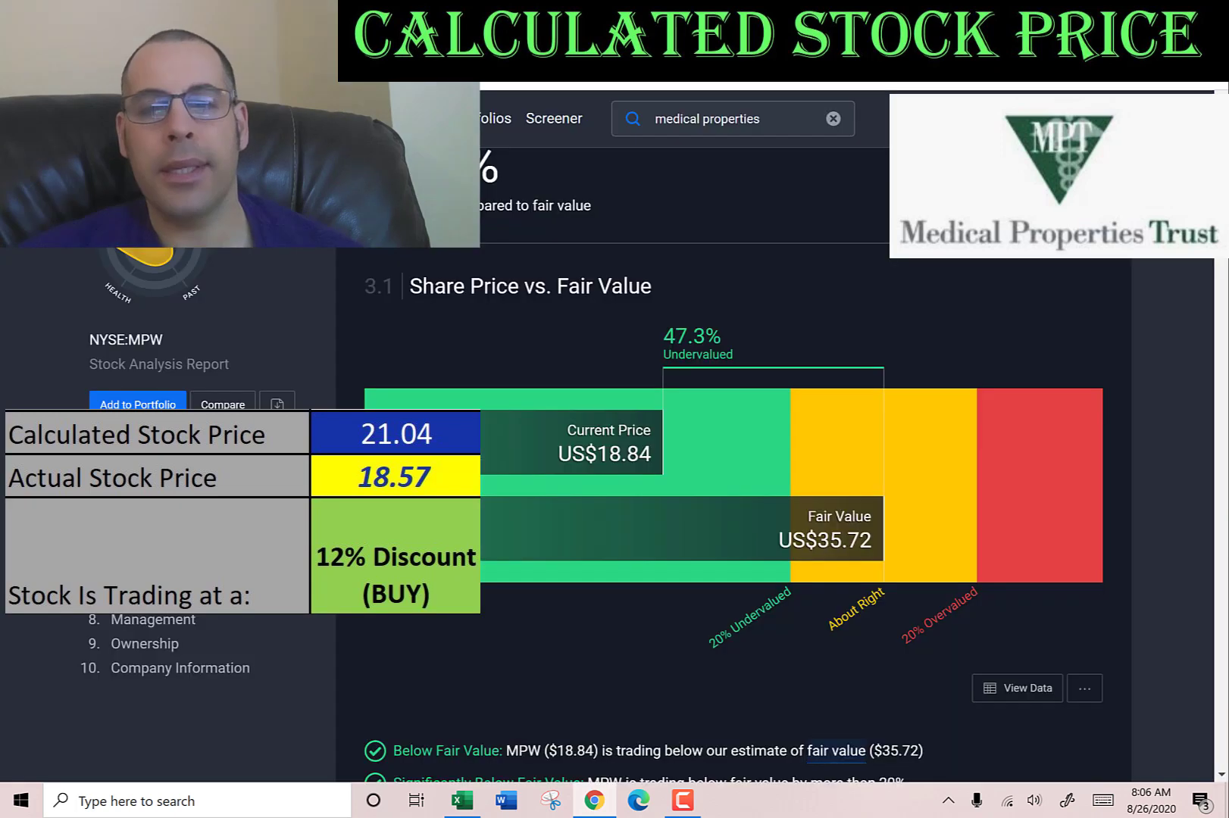
scroll(544, 326, down, 2)
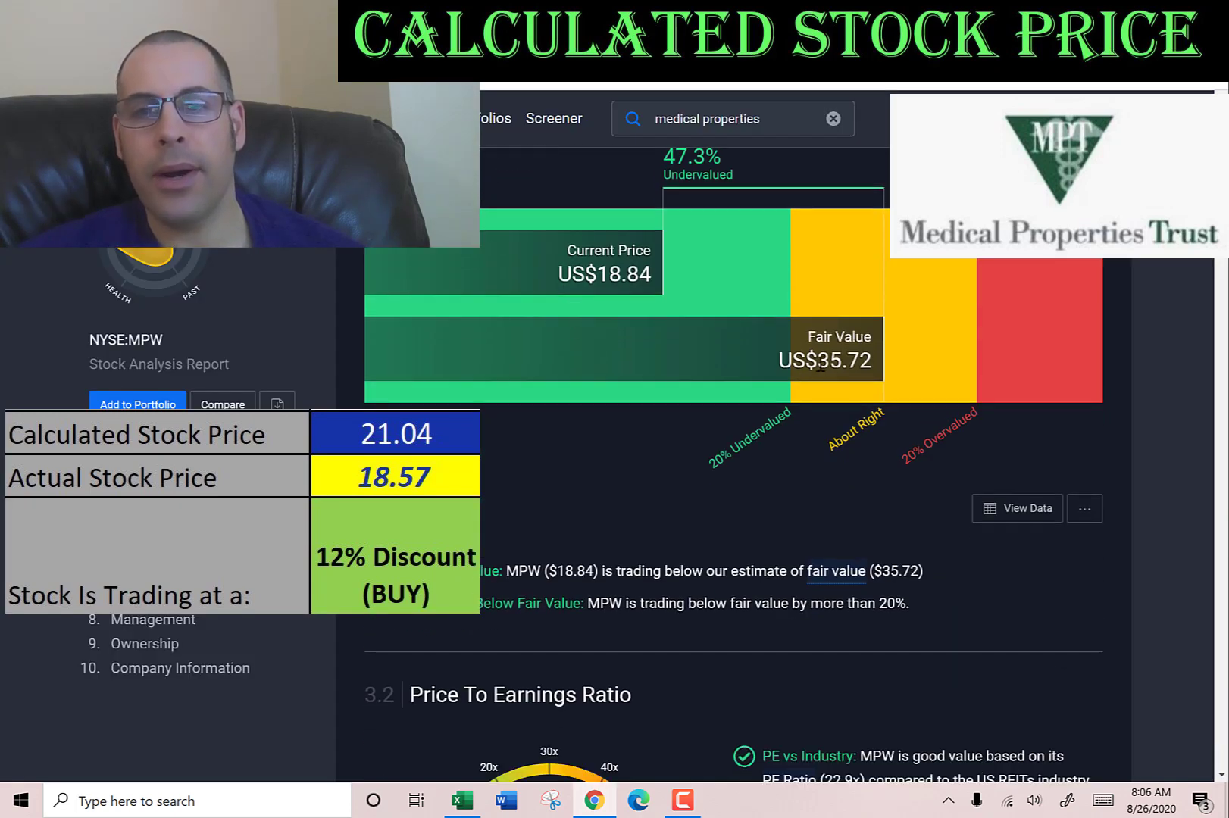
drag(820, 366, 874, 369)
key(alt+Tab)
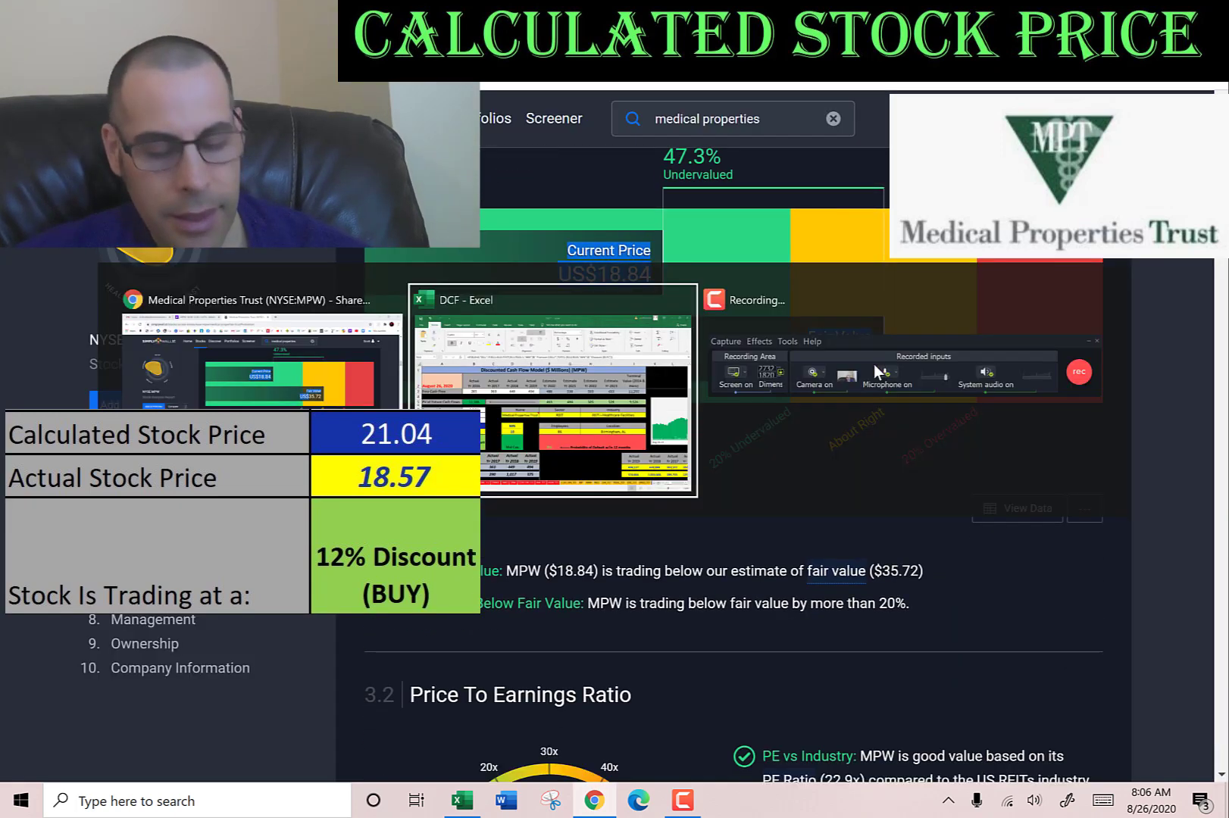
Reposition the five-year MPW share price chart beside the valuation summary mid-sheet.
drag(1098, 397, 348, 415)
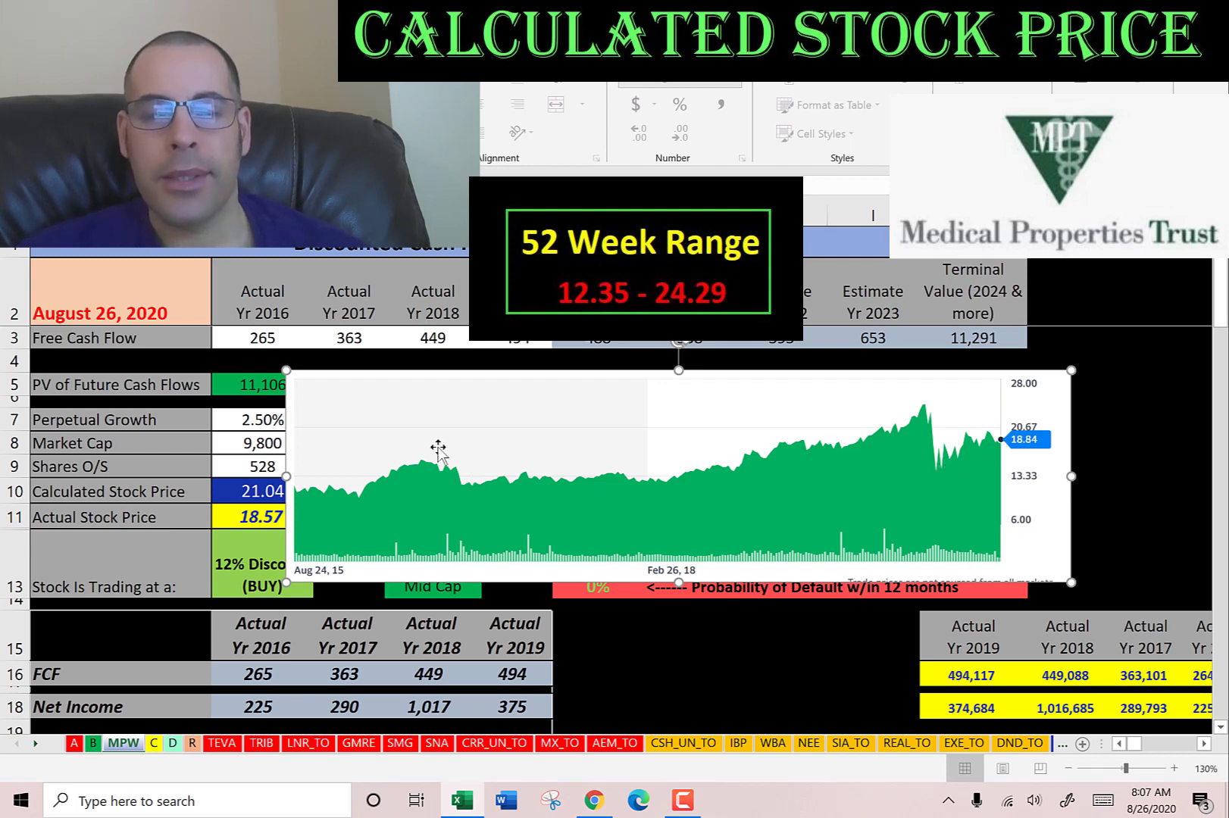
drag(439, 447, 468, 428)
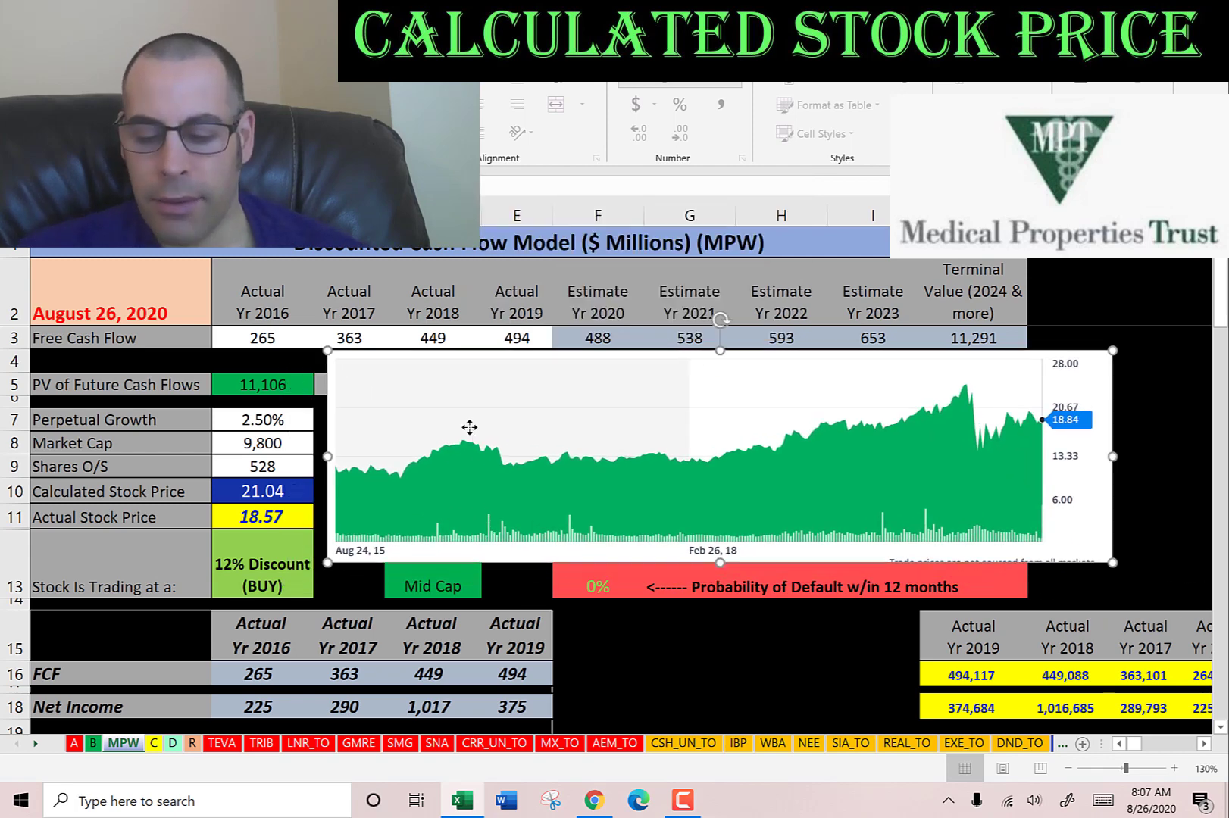
key(Escape)
scroll(497, 466, down, 7)
scroll(502, 491, down, 2)
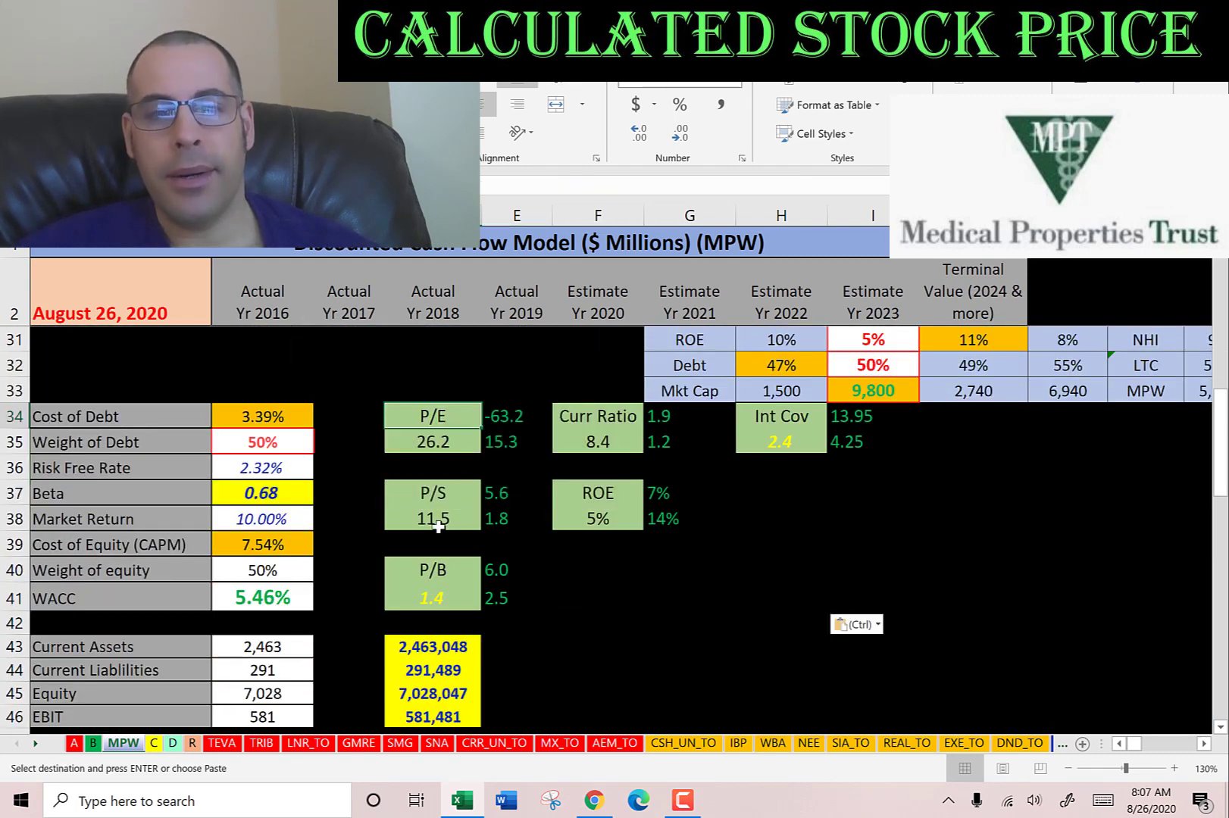
click(431, 595)
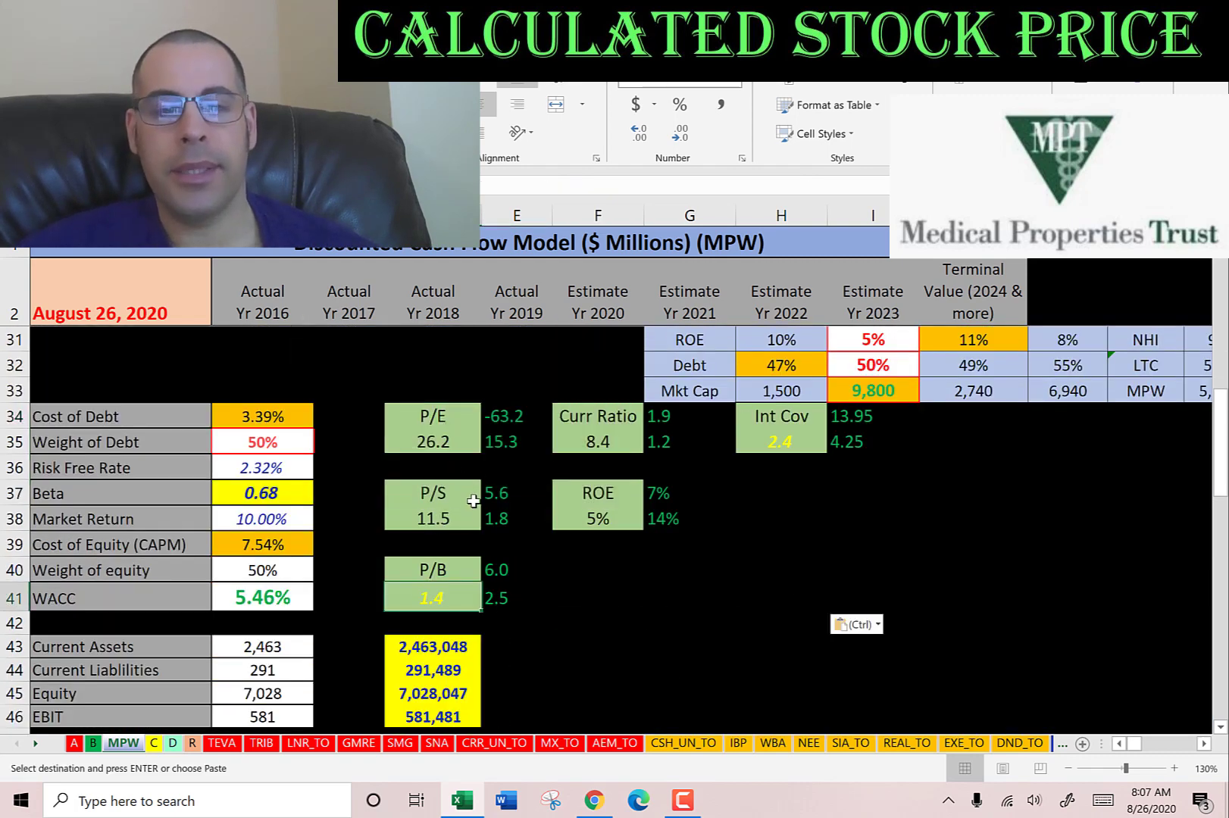
scroll(489, 510, down, 3)
scroll(489, 509, down, 3)
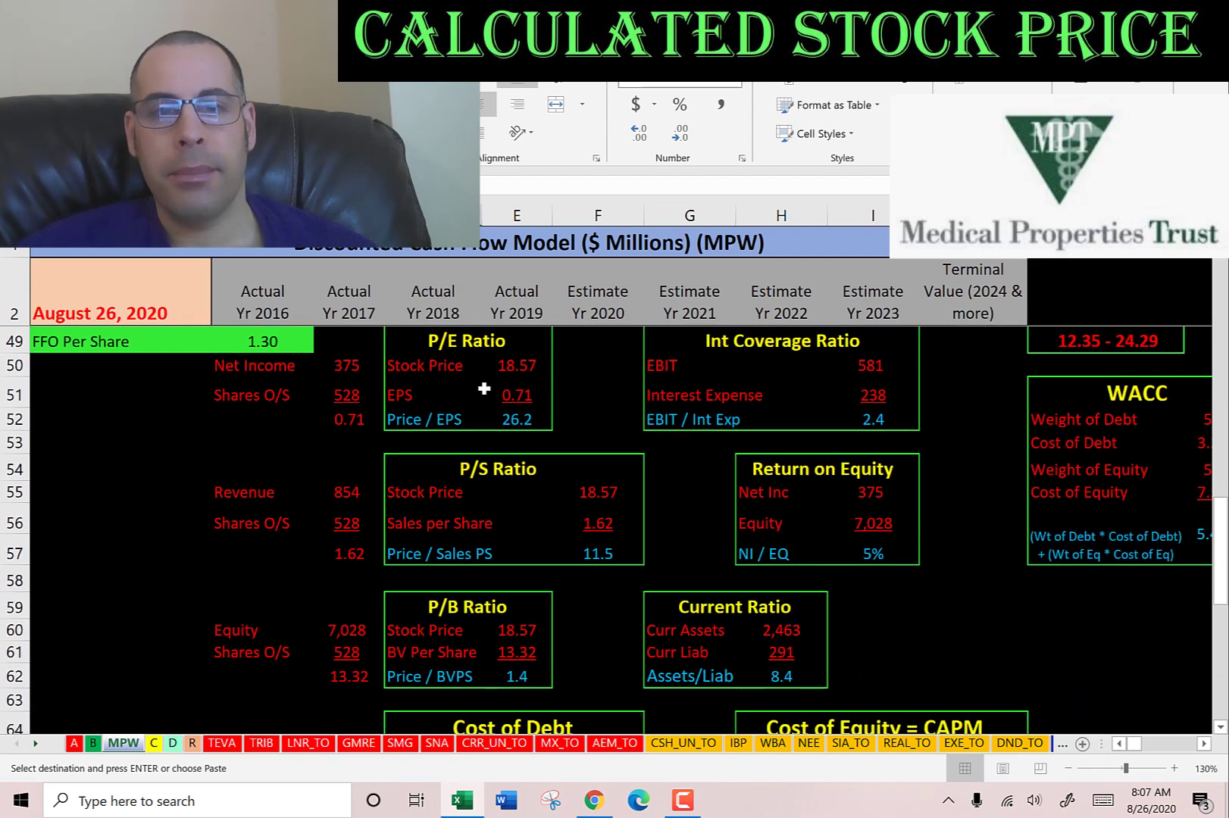
click(507, 366)
click(518, 394)
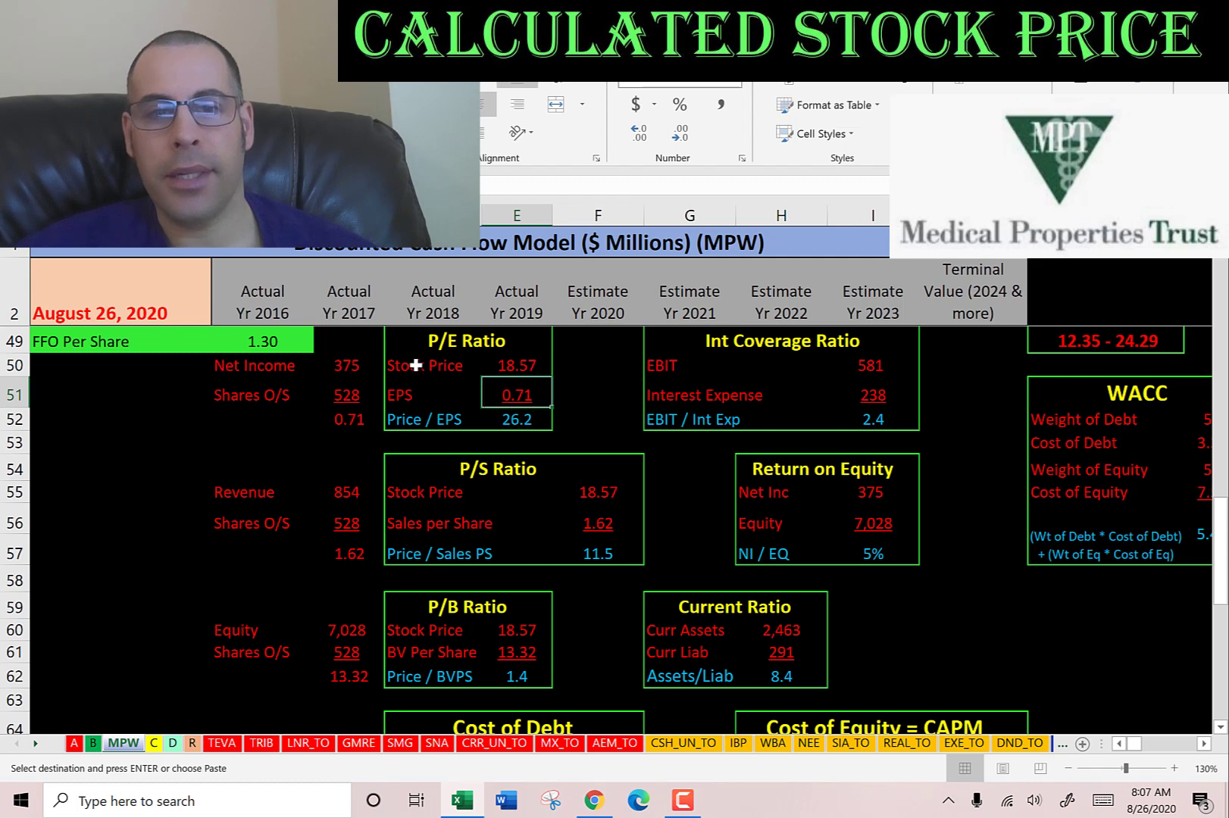
click(326, 362)
click(345, 418)
click(342, 395)
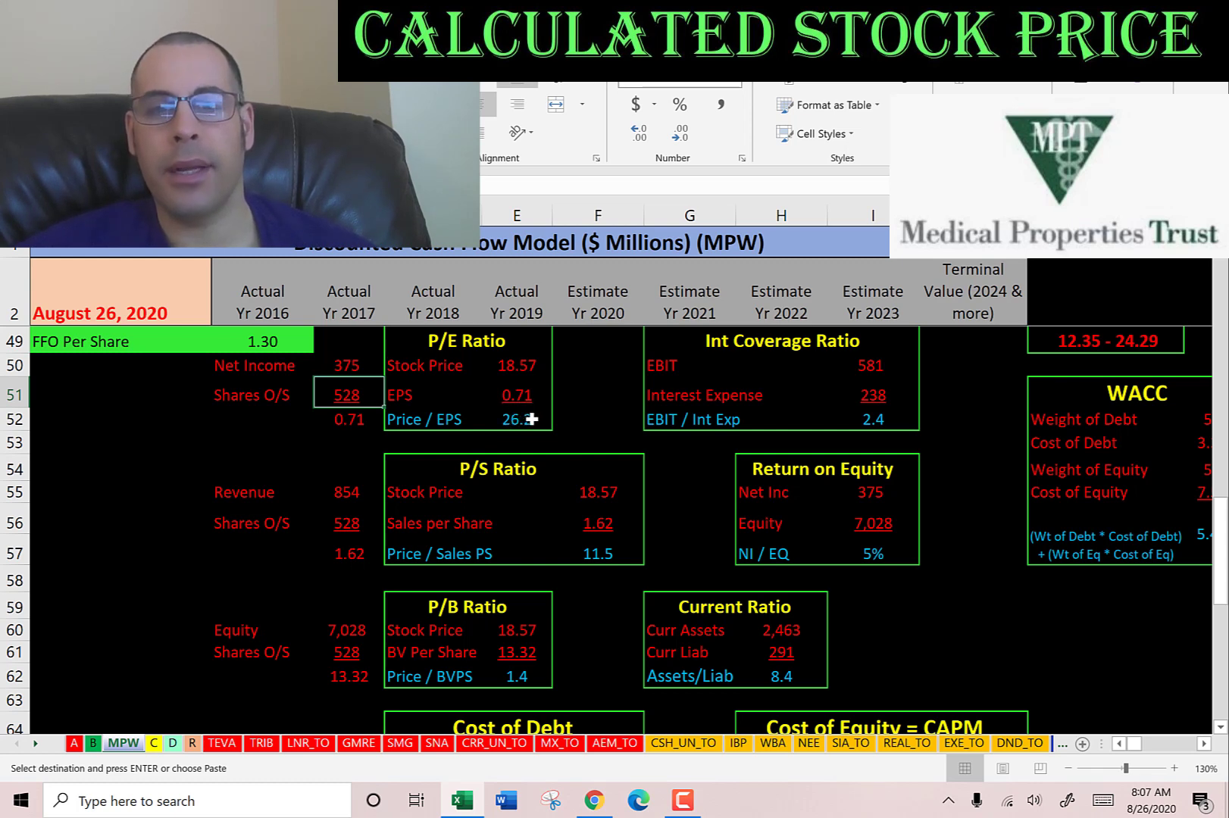
scroll(580, 429, down, 2)
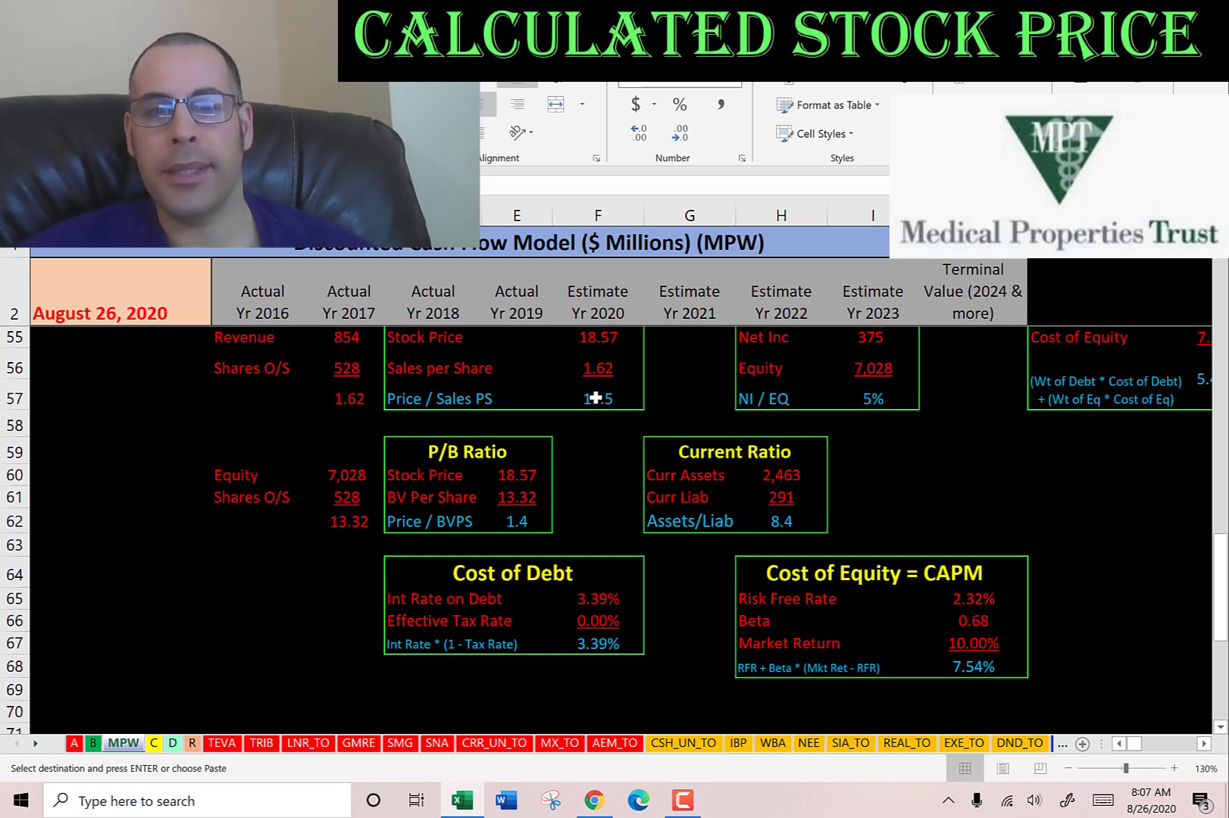
scroll(597, 397, up, 1)
click(599, 441)
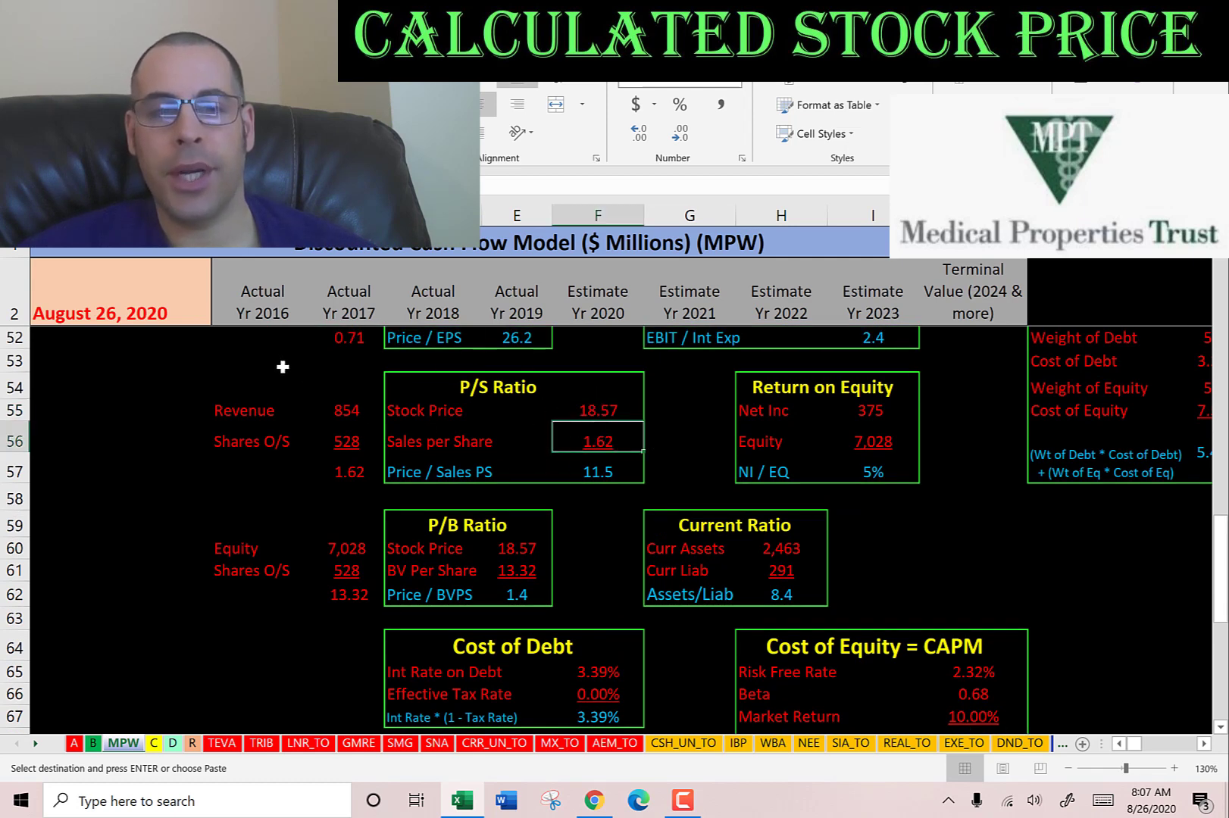
click(595, 477)
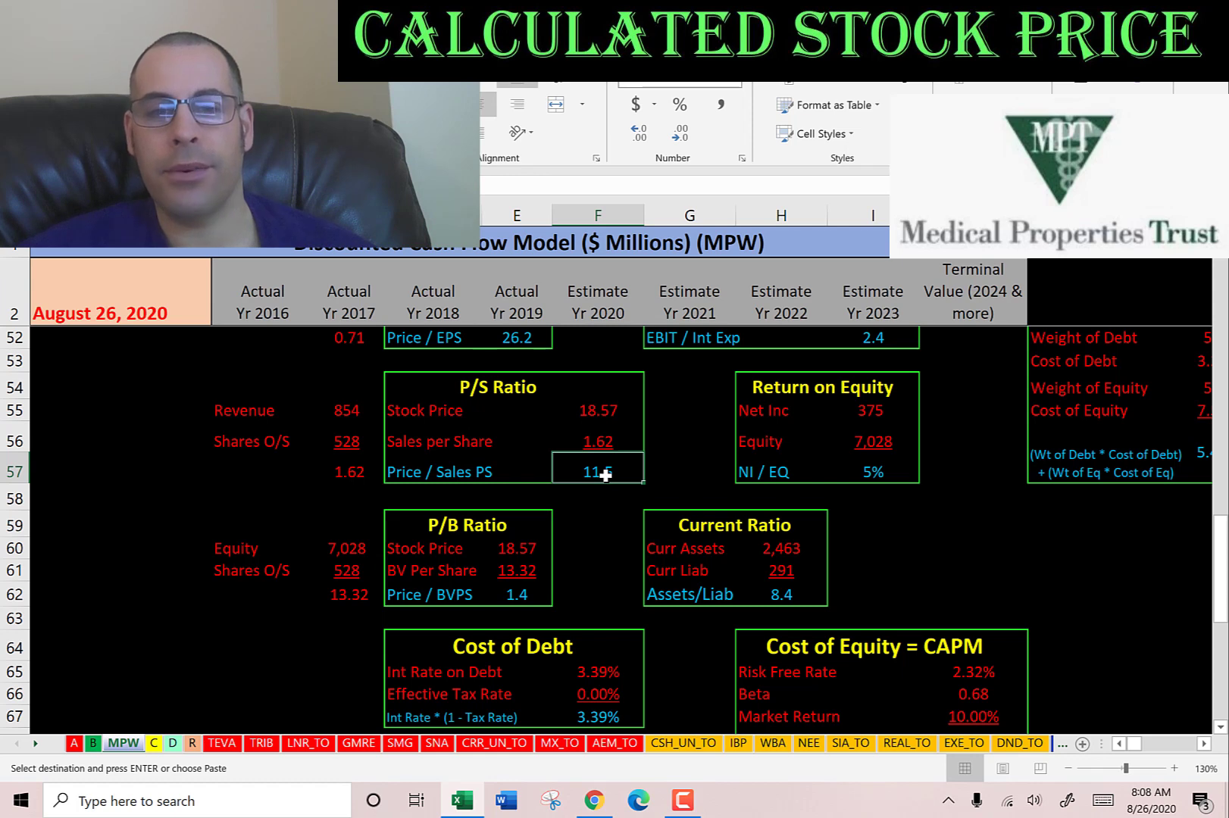
scroll(514, 484, down, 2)
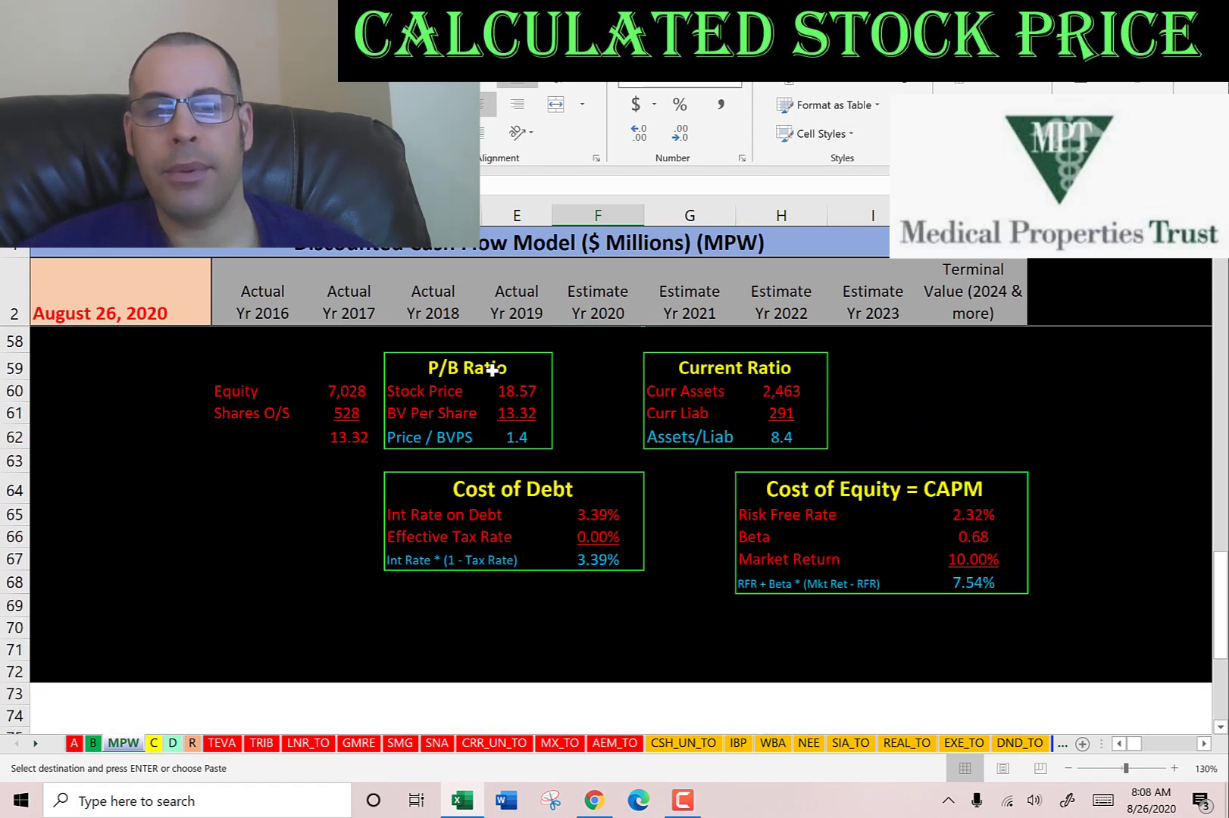
click(523, 386)
click(527, 416)
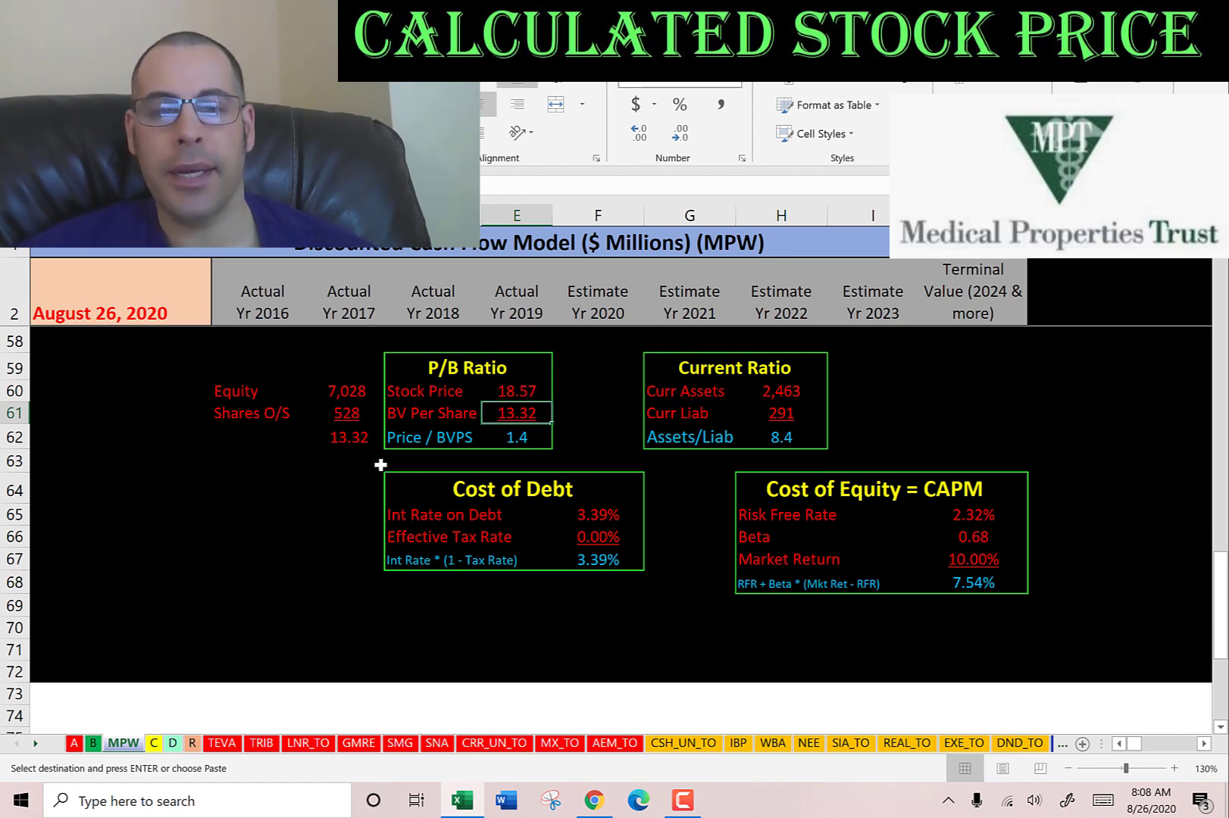
click(526, 435)
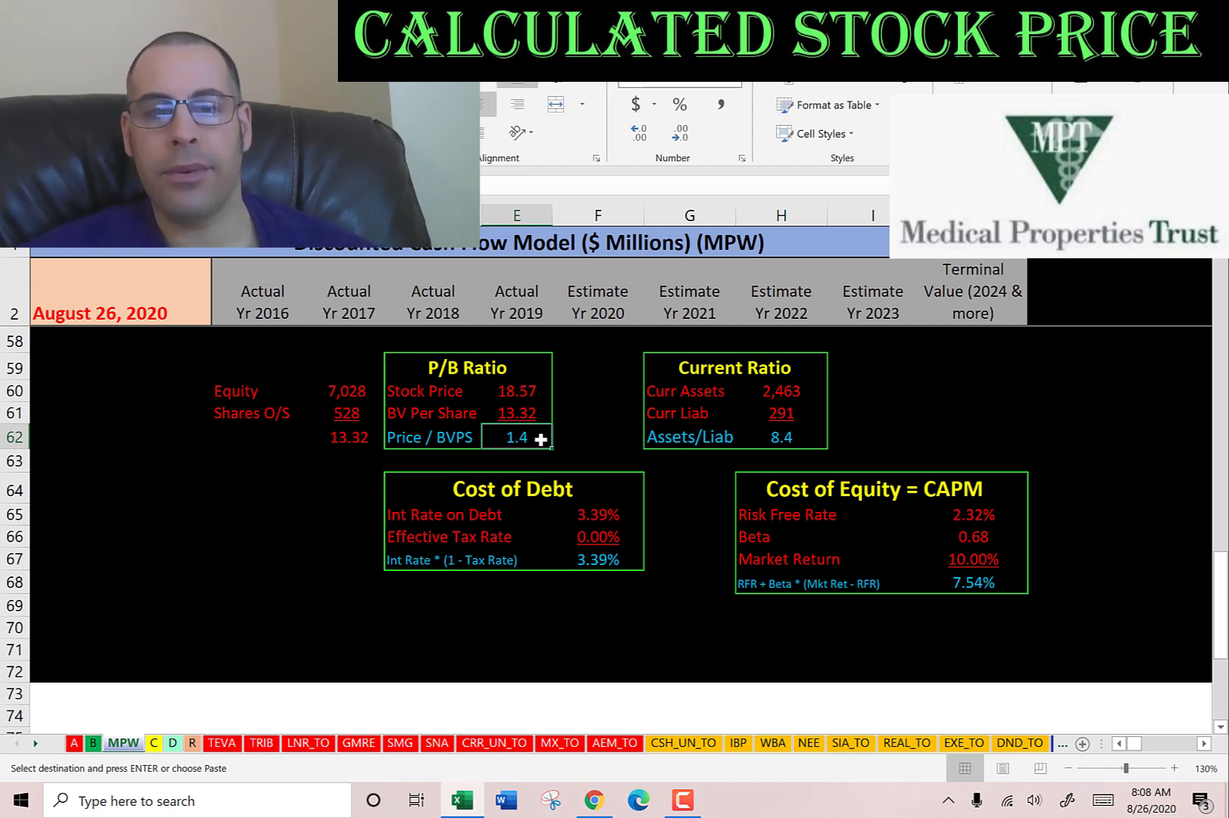
scroll(665, 451, up, 10)
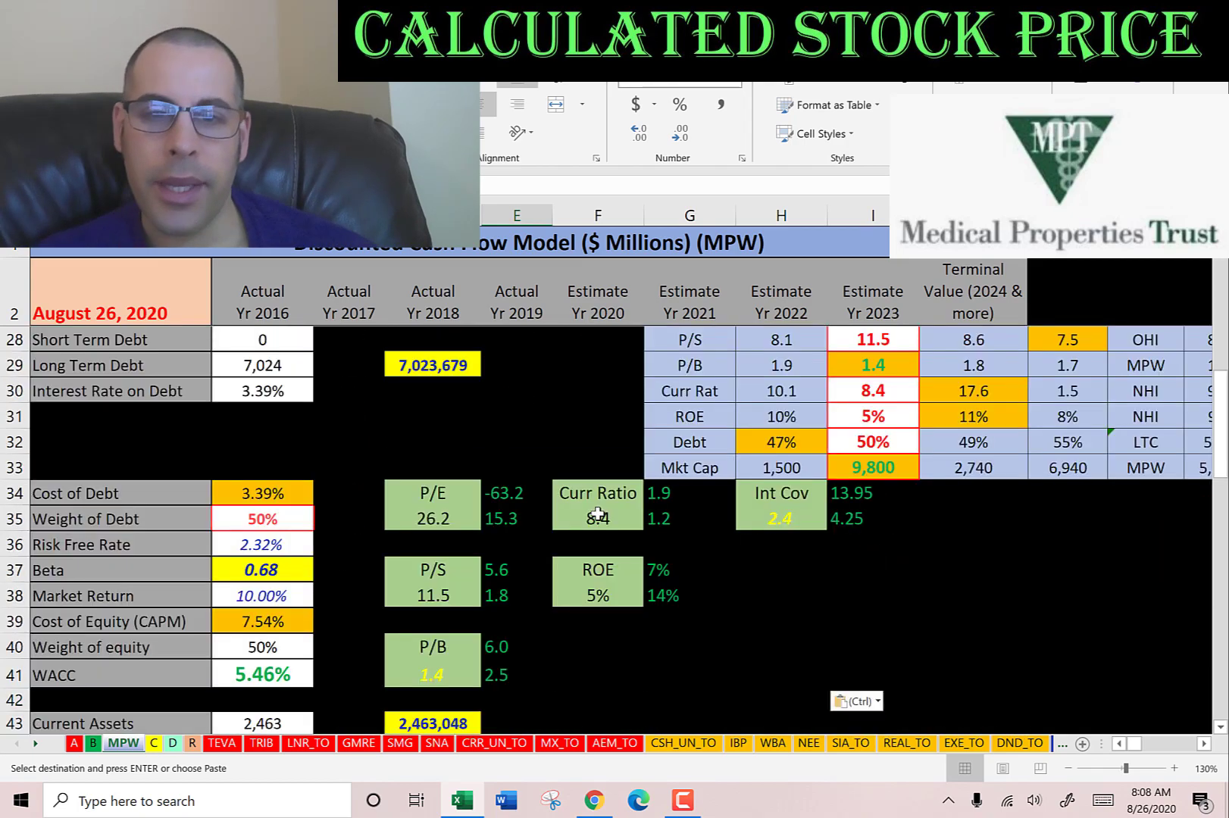
click(598, 518)
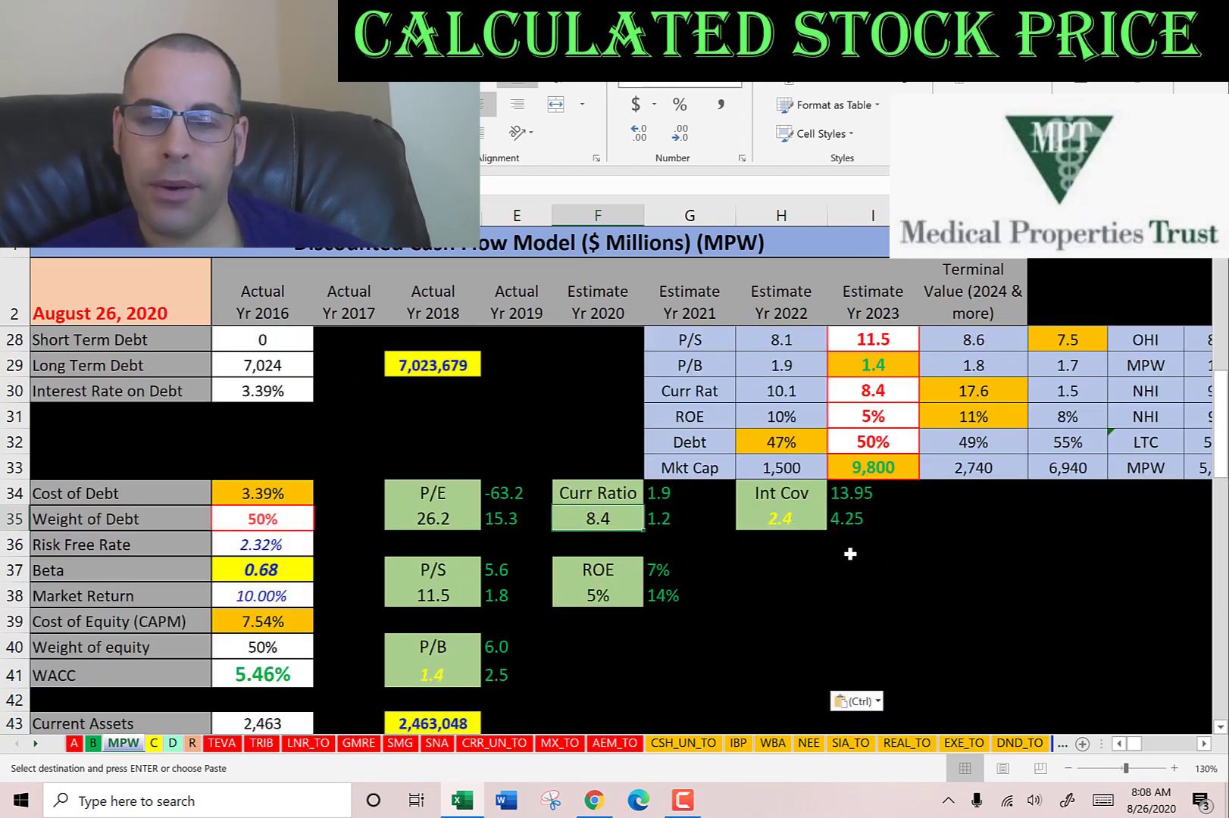
scroll(746, 472, down, 9)
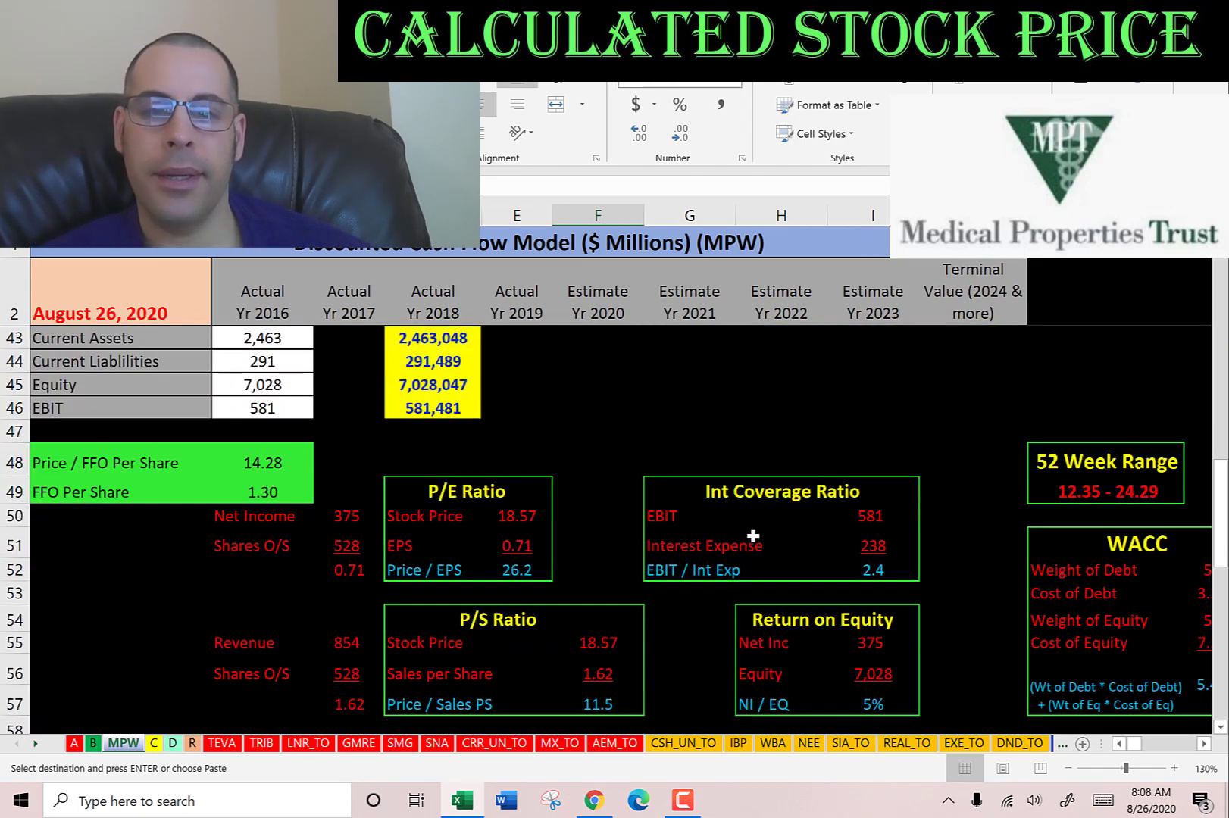
click(765, 476)
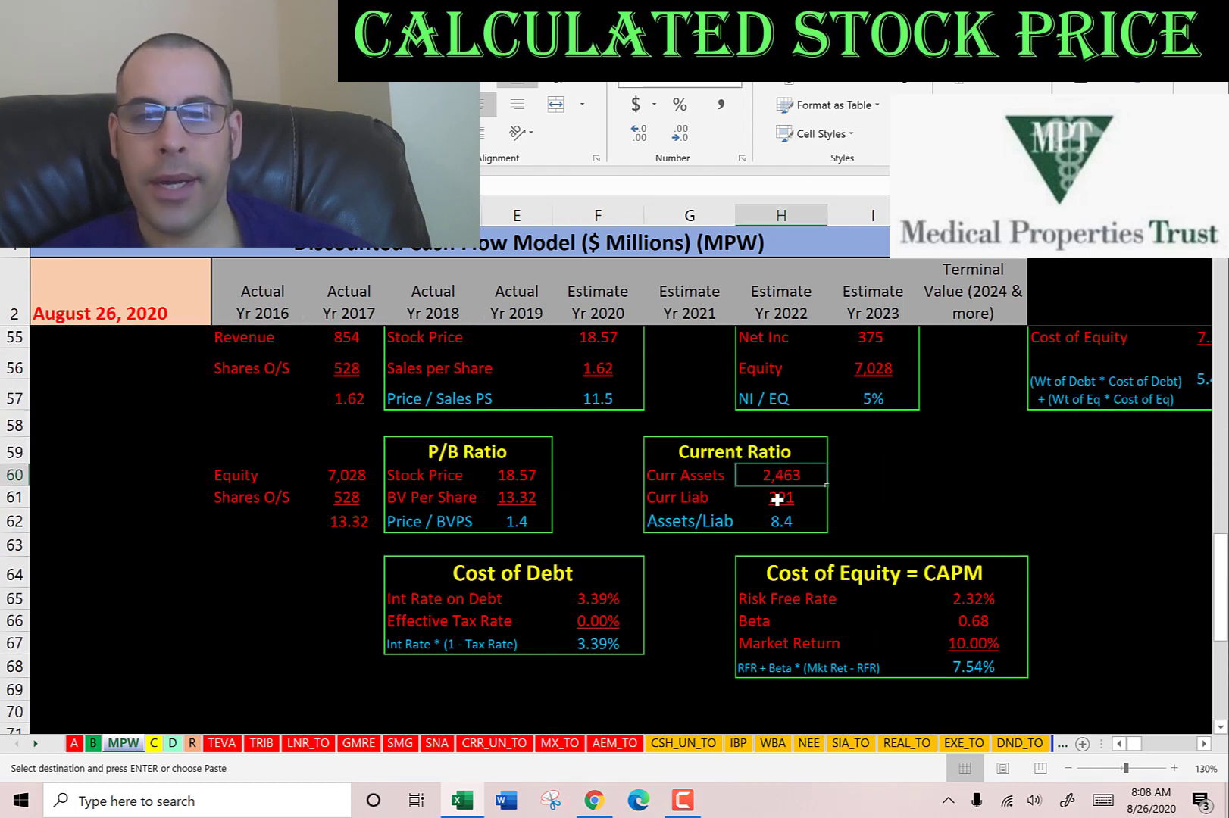
click(777, 497)
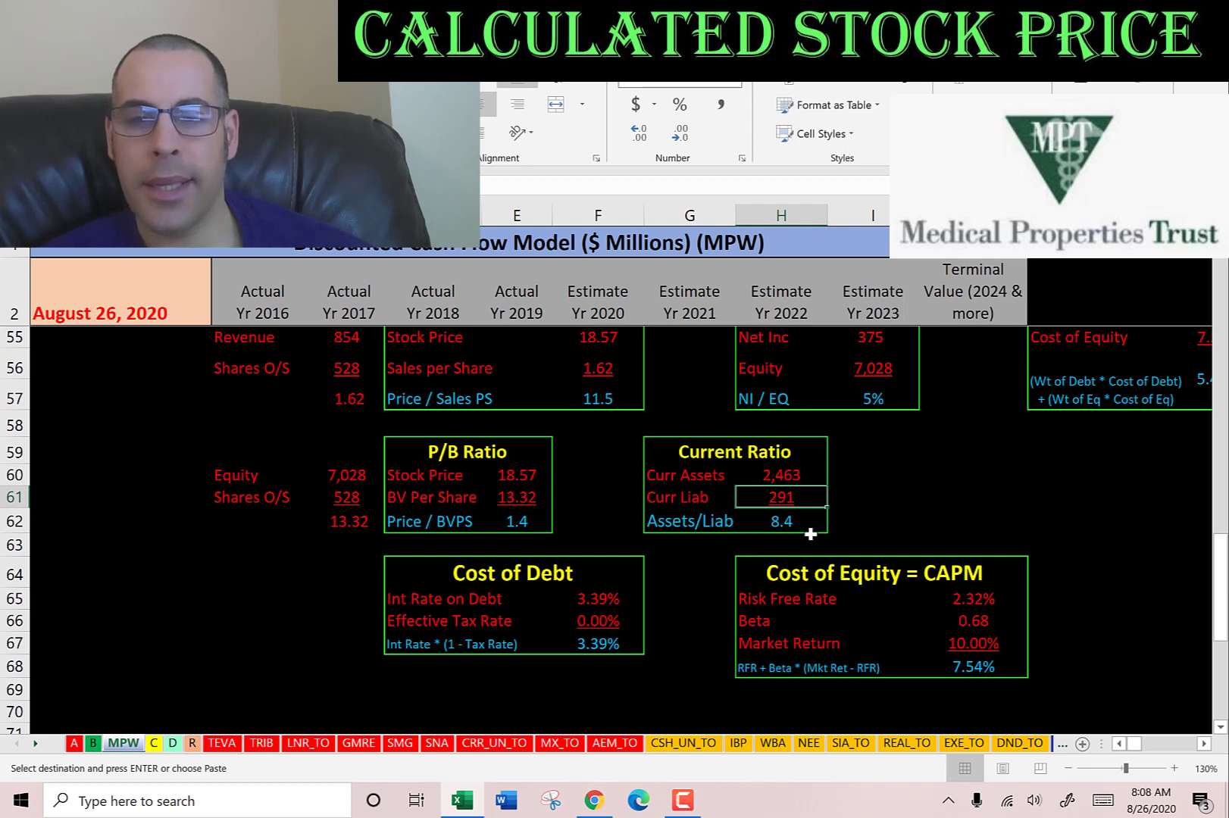
scroll(808, 517, up, 2)
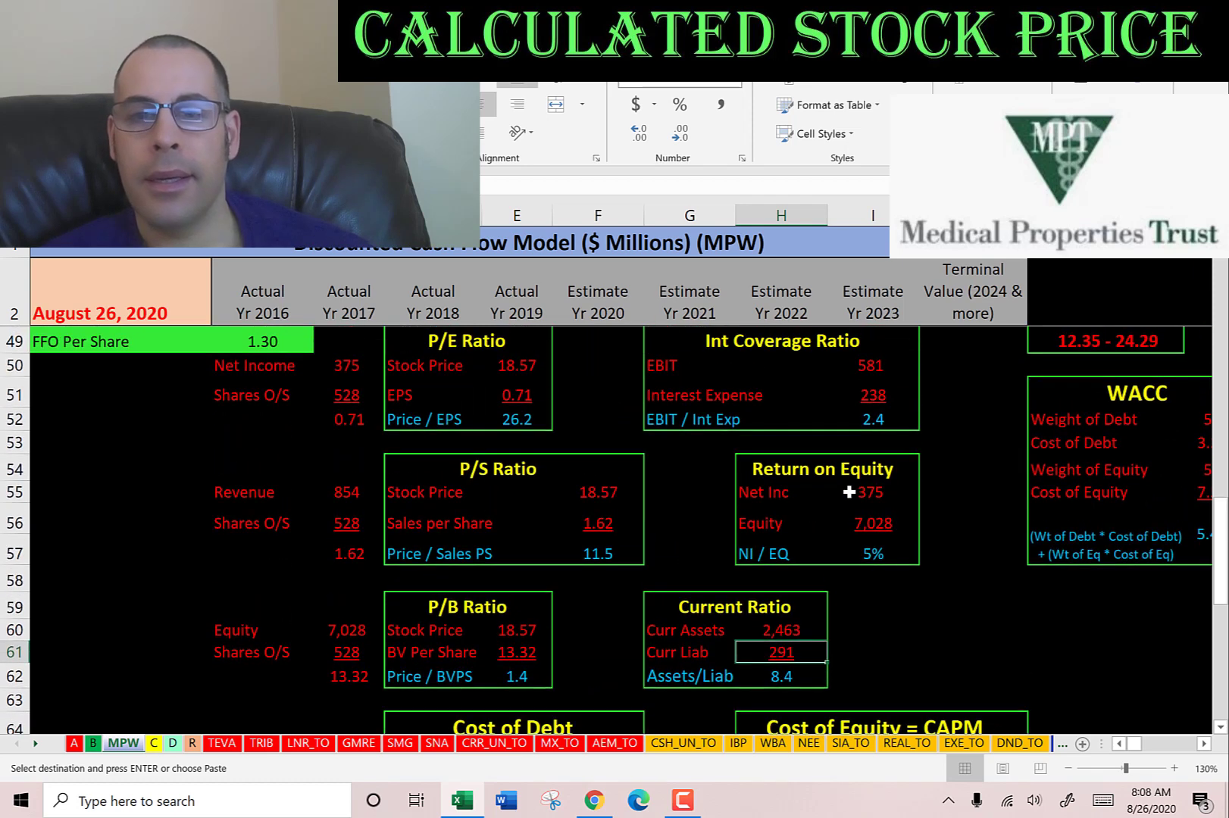
click(870, 497)
click(873, 521)
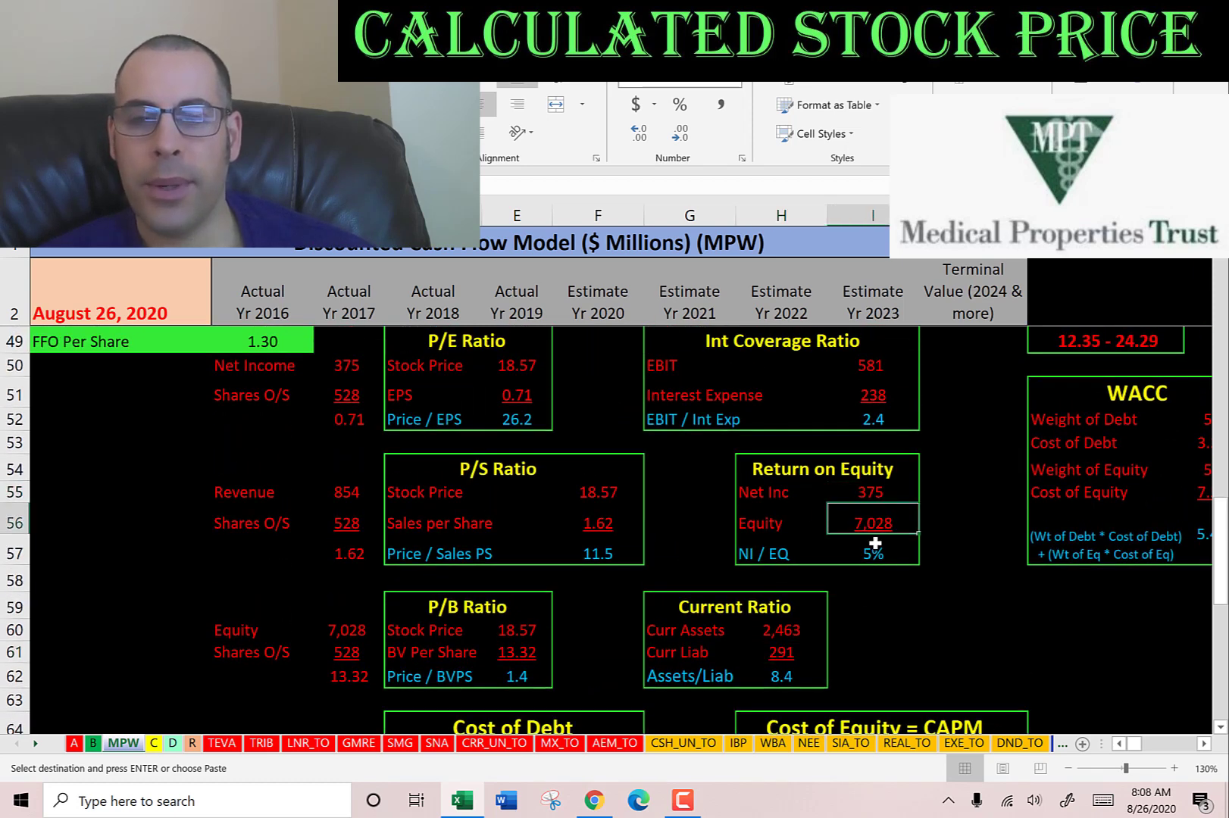
click(875, 544)
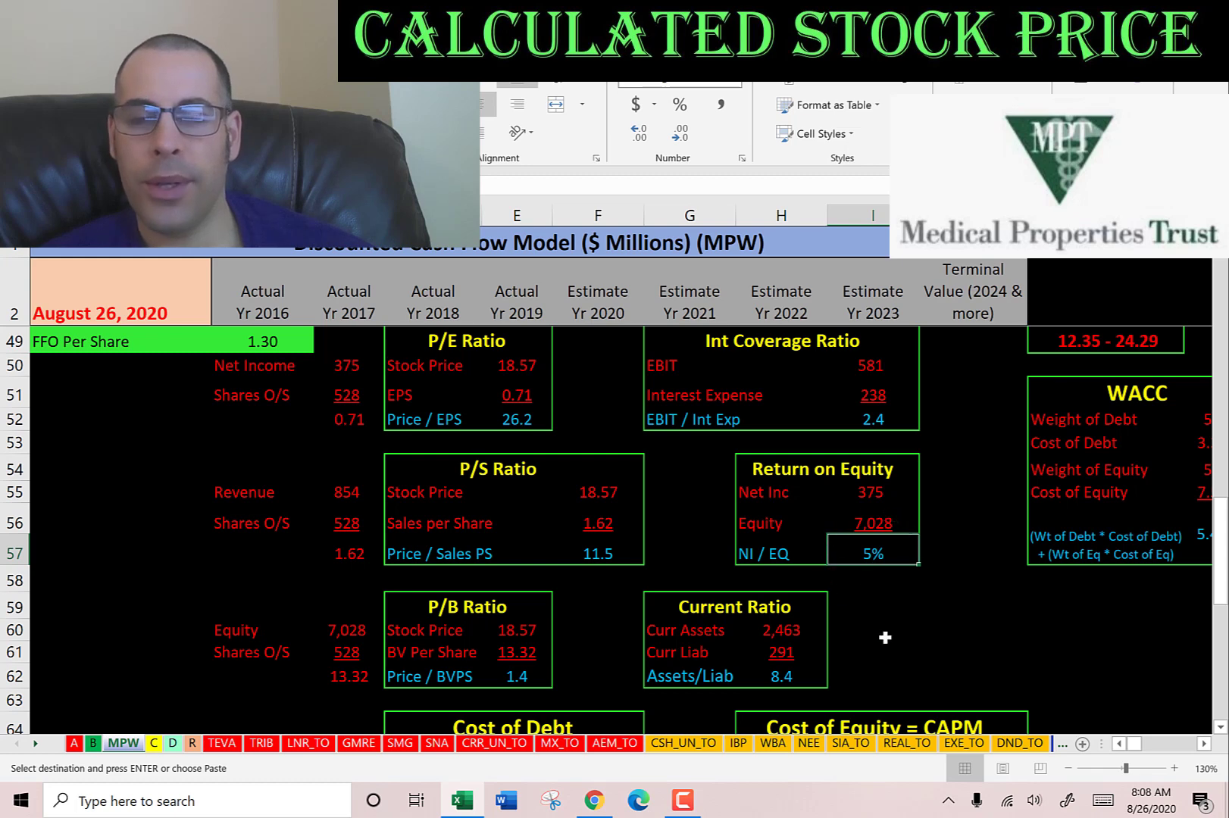
scroll(855, 426, up, 1)
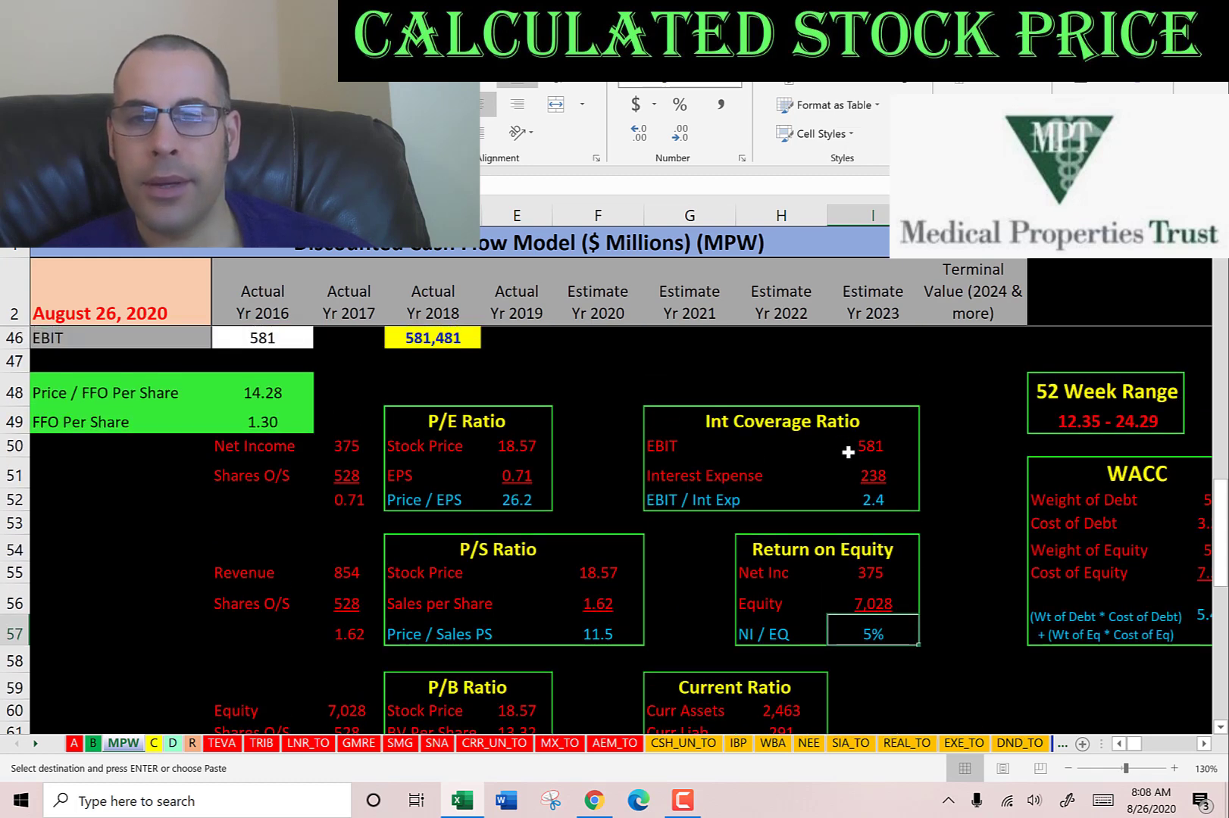
click(867, 446)
click(870, 475)
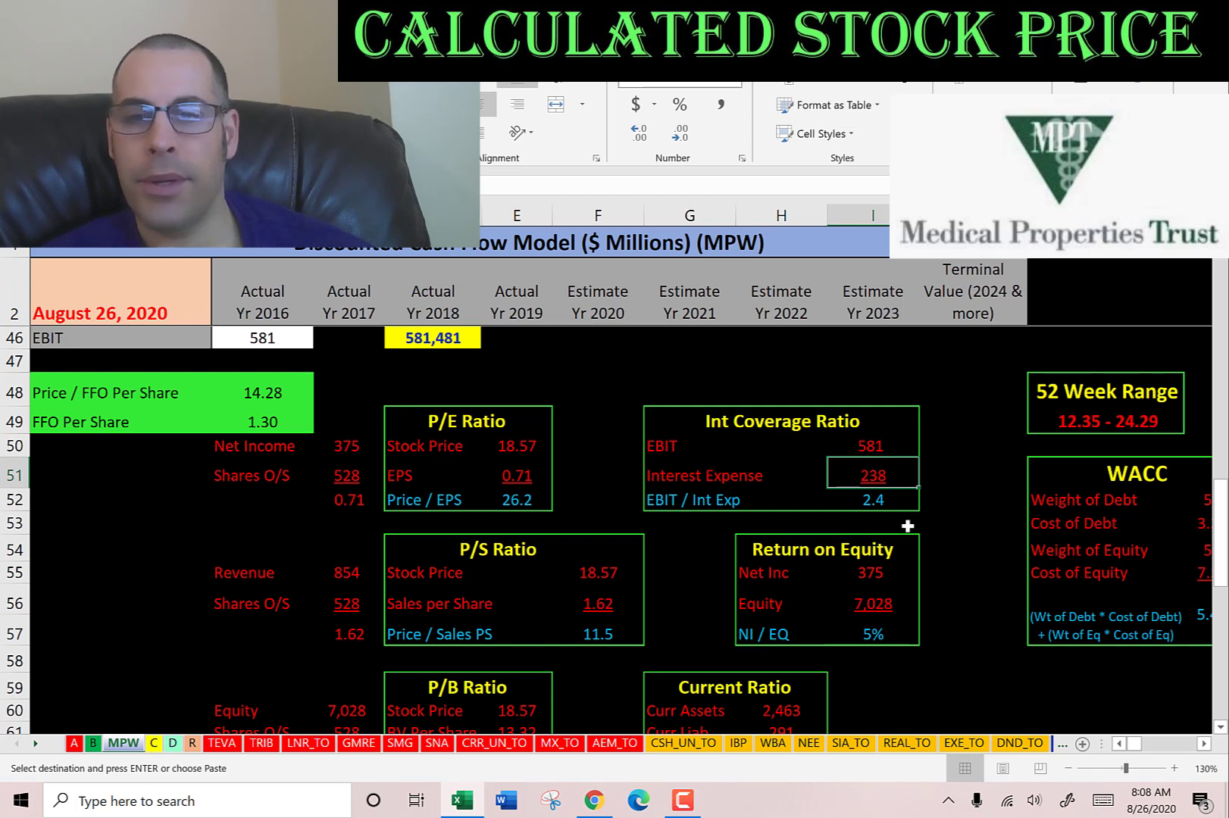
scroll(851, 500, up, 8)
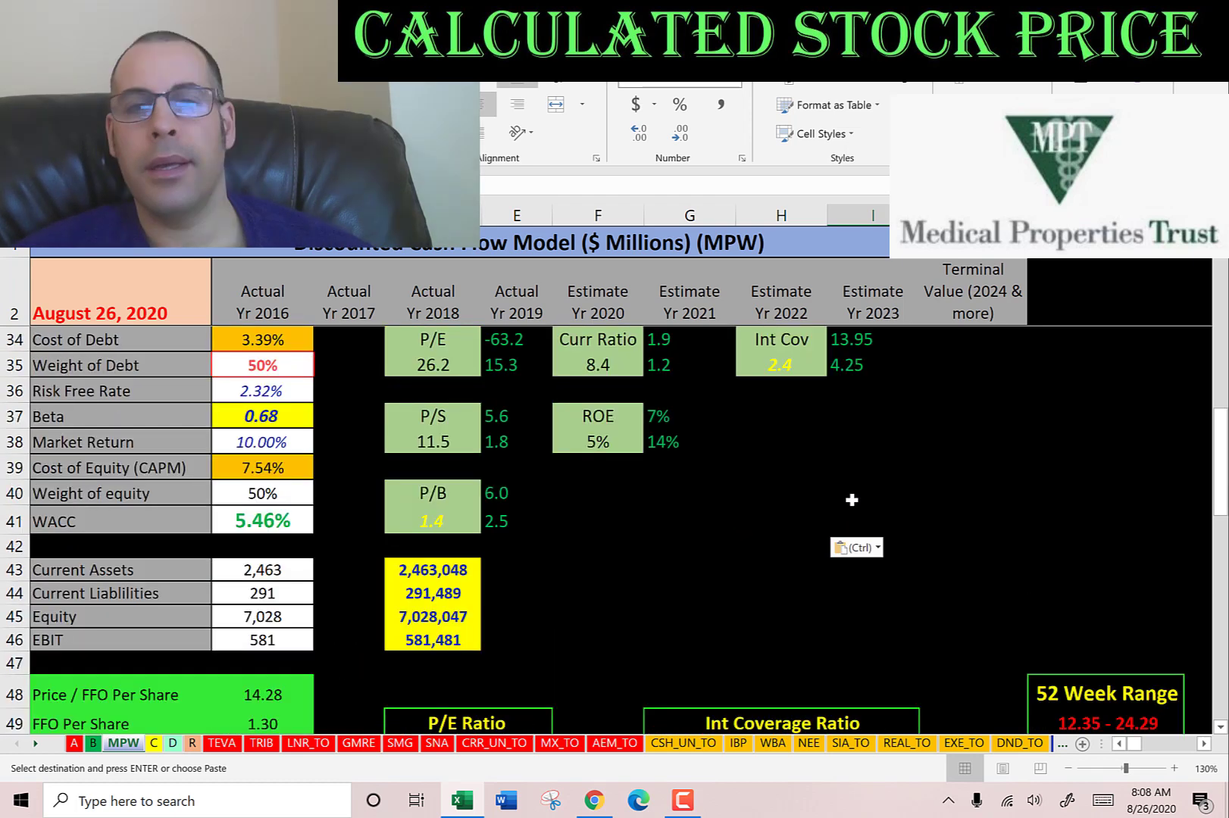
scroll(530, 507, right, 4)
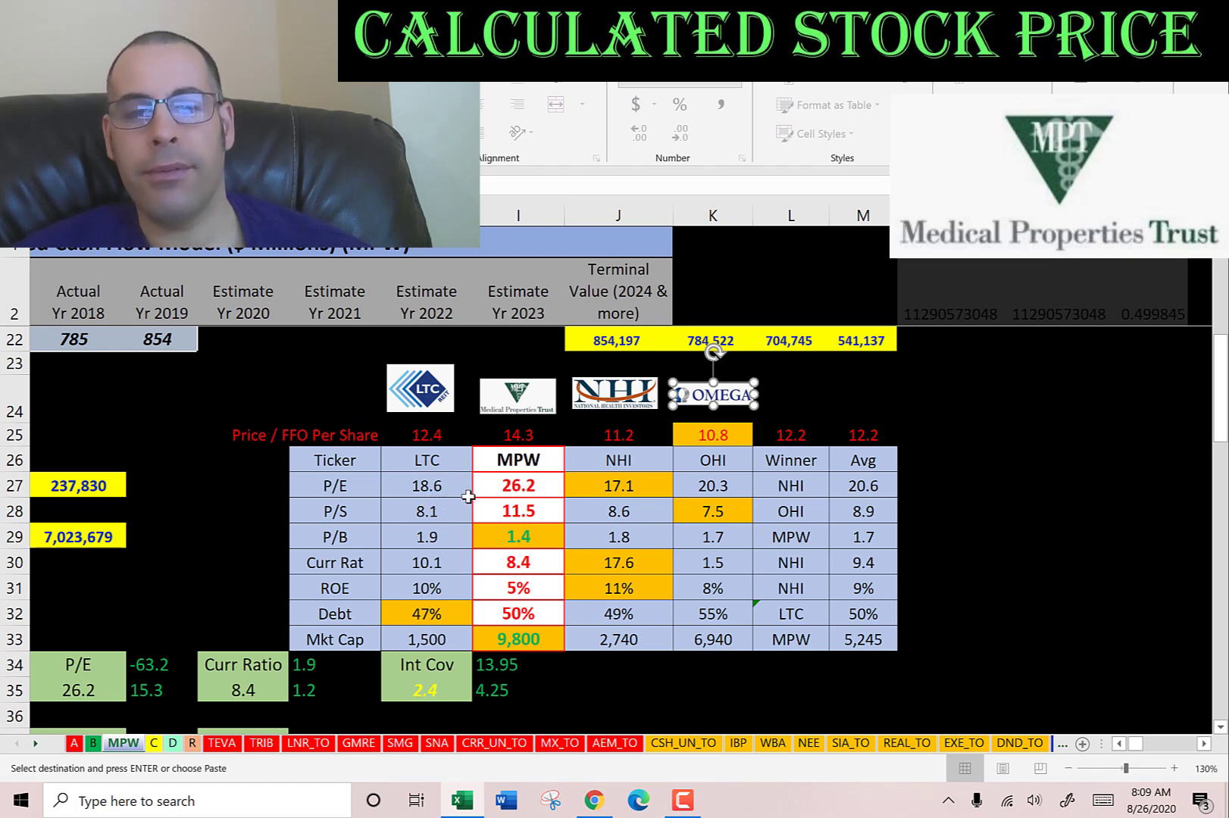
click(607, 483)
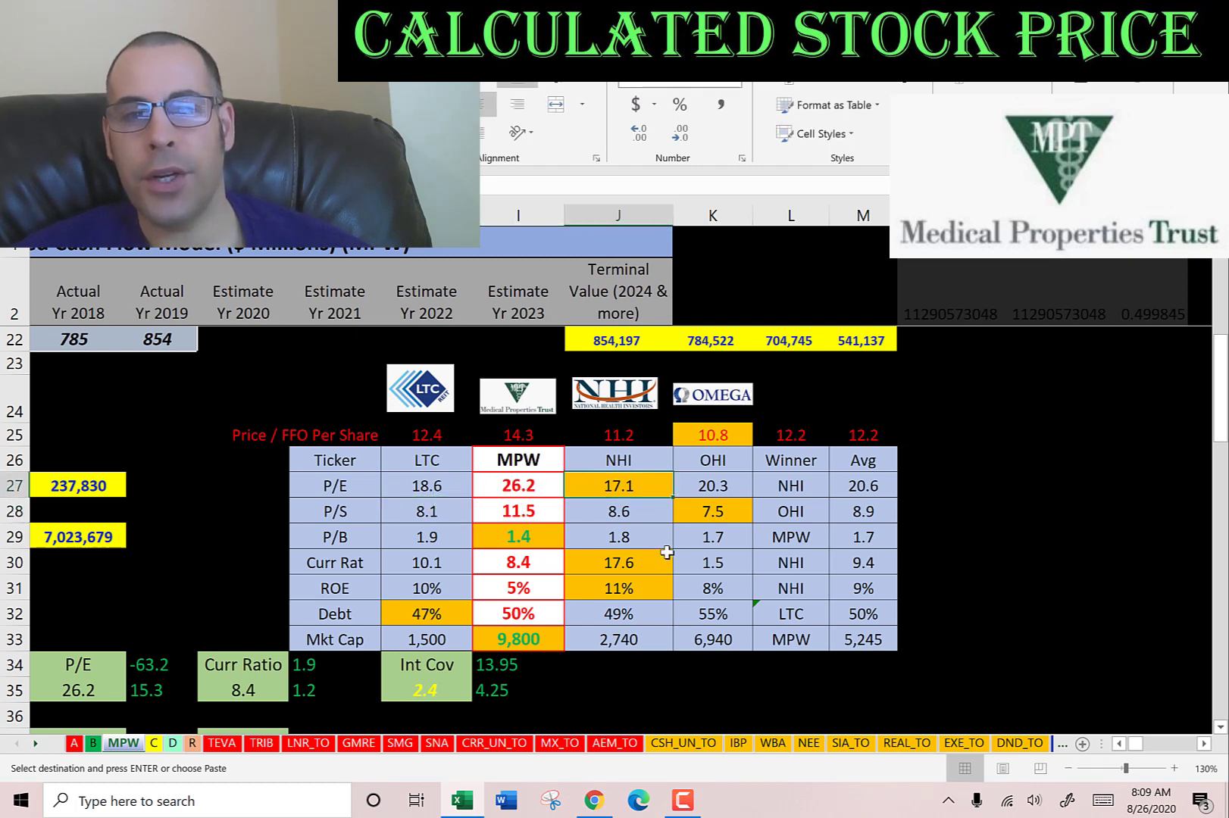
click(729, 483)
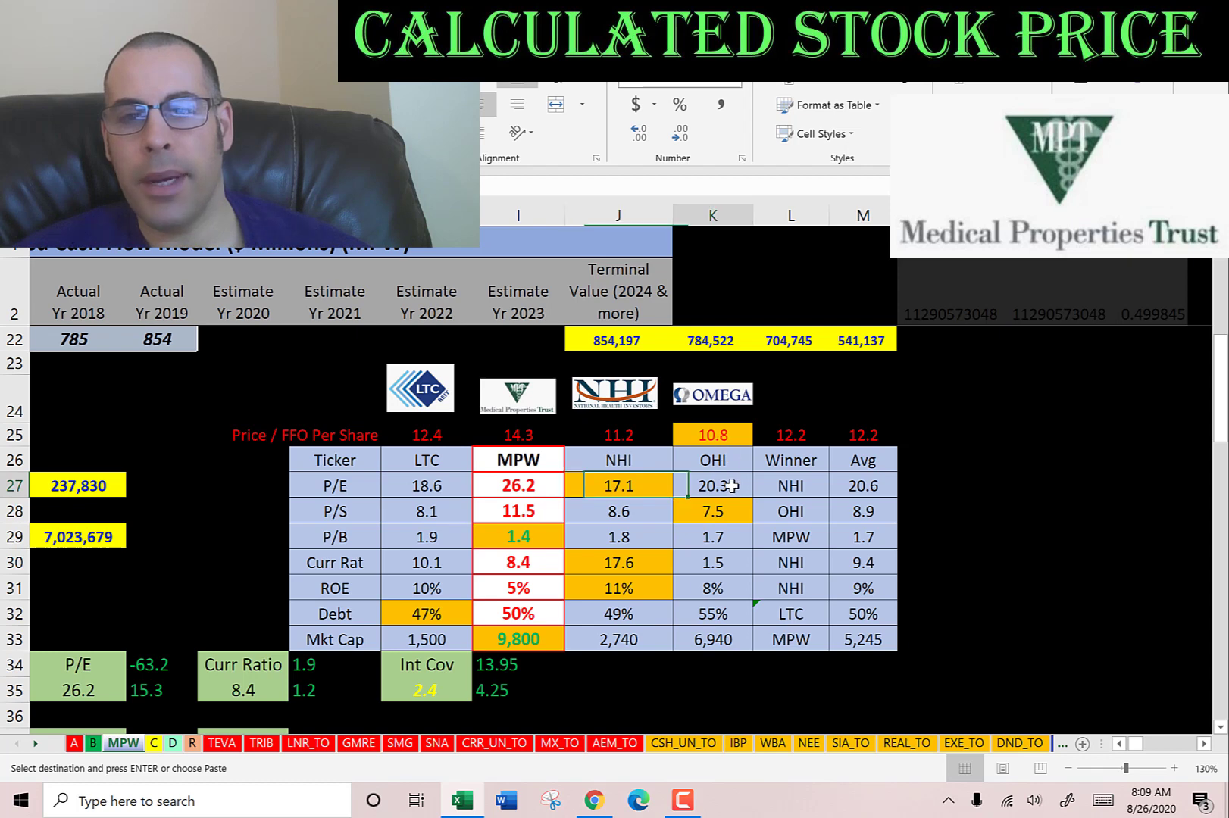
click(524, 489)
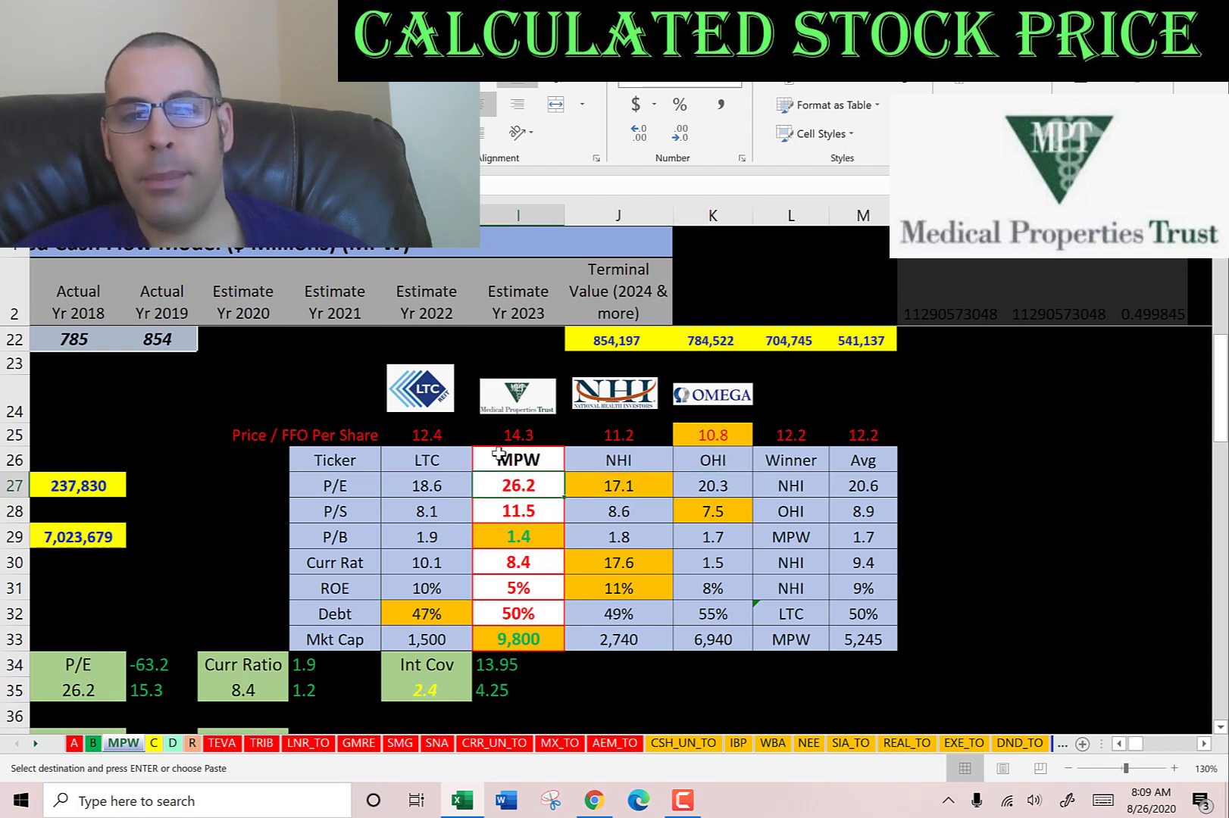
mouse_move(499, 455)
mouse_down()
mouse_move(519, 515)
mouse_move(520, 640)
mouse_up()
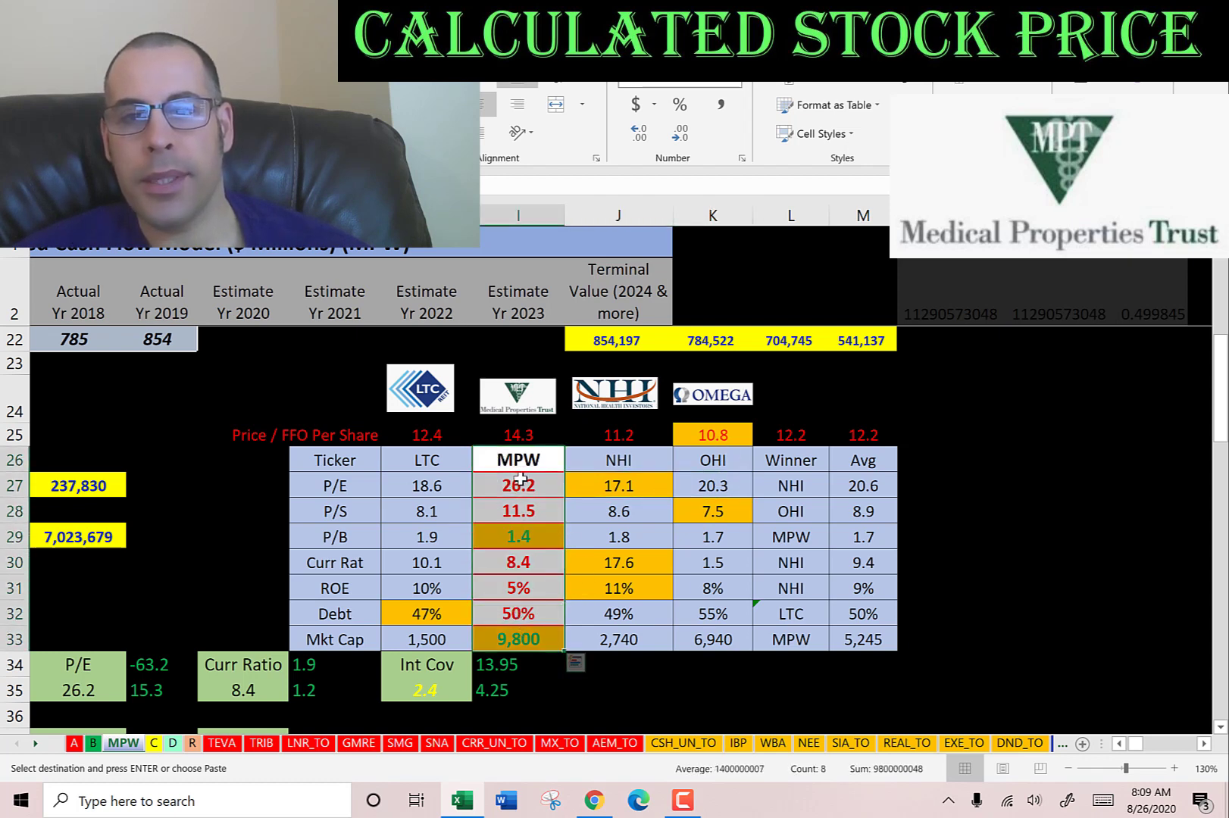
click(521, 436)
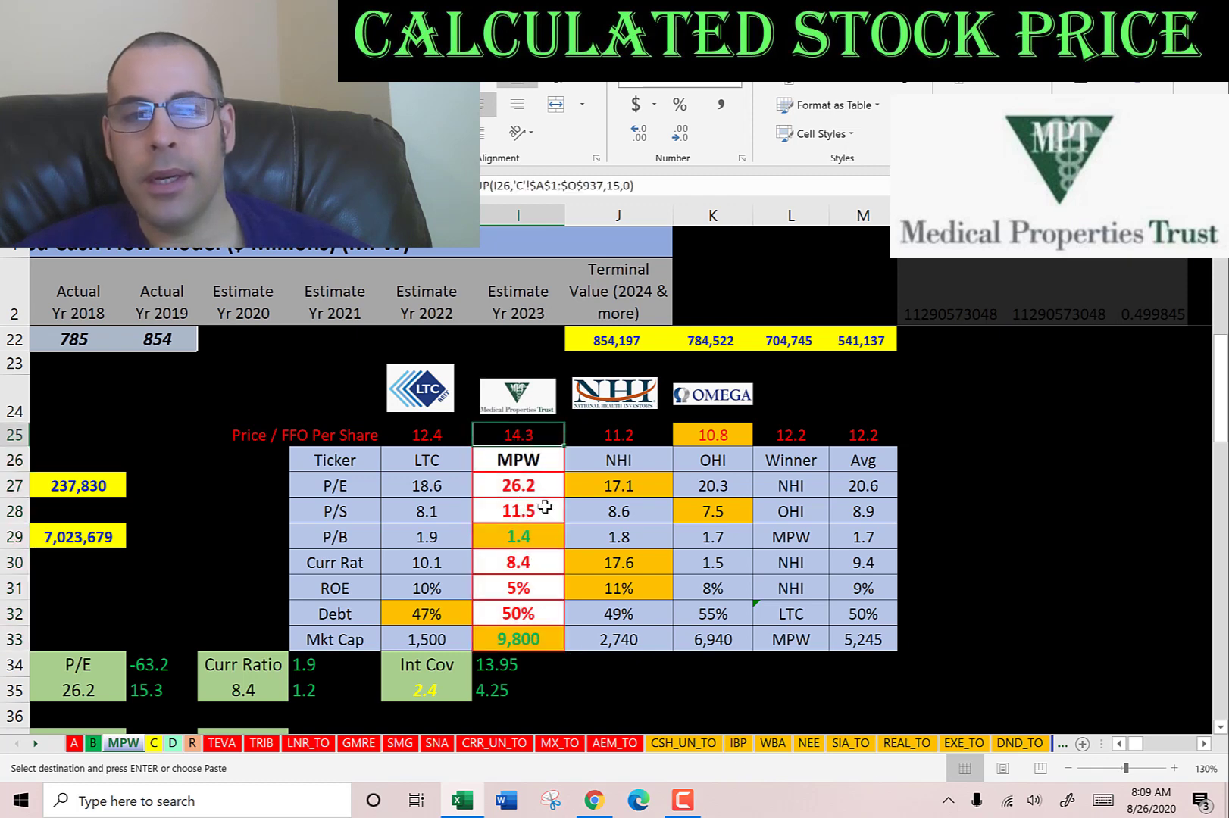
click(326, 437)
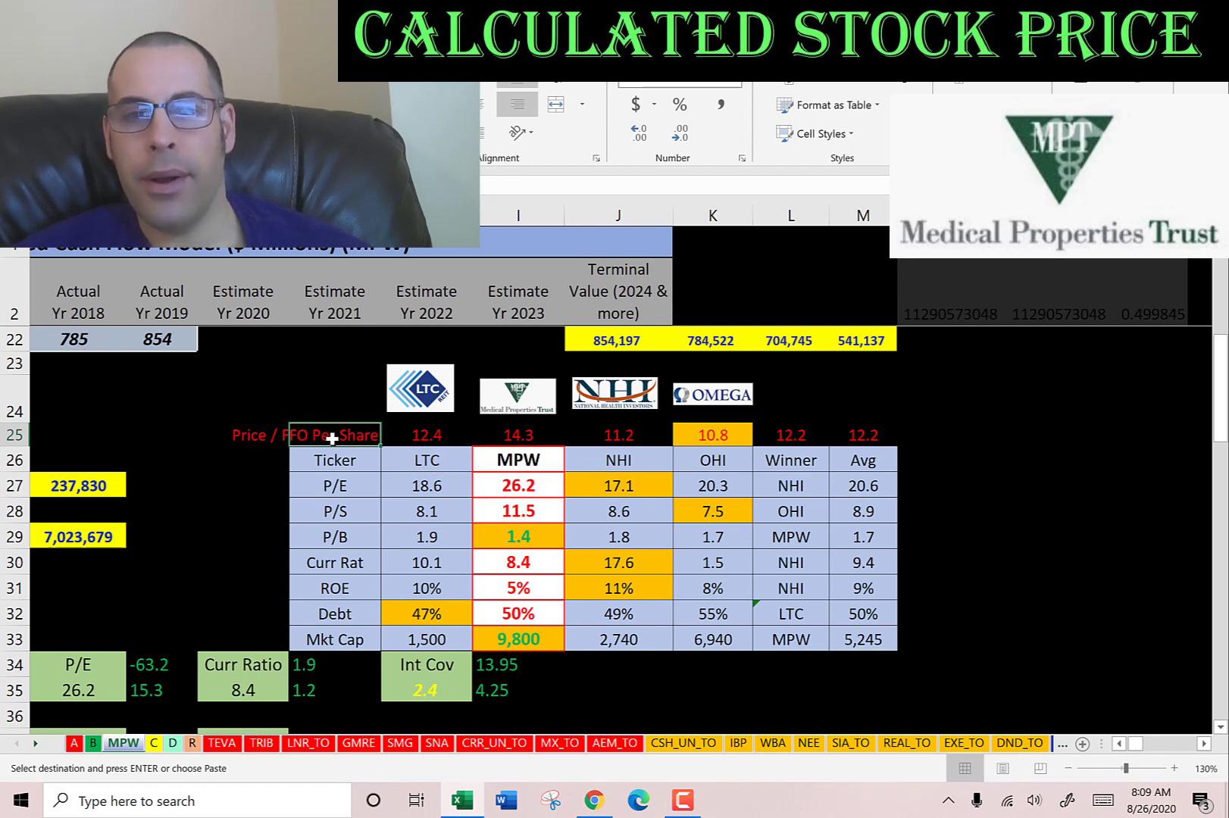
click(520, 434)
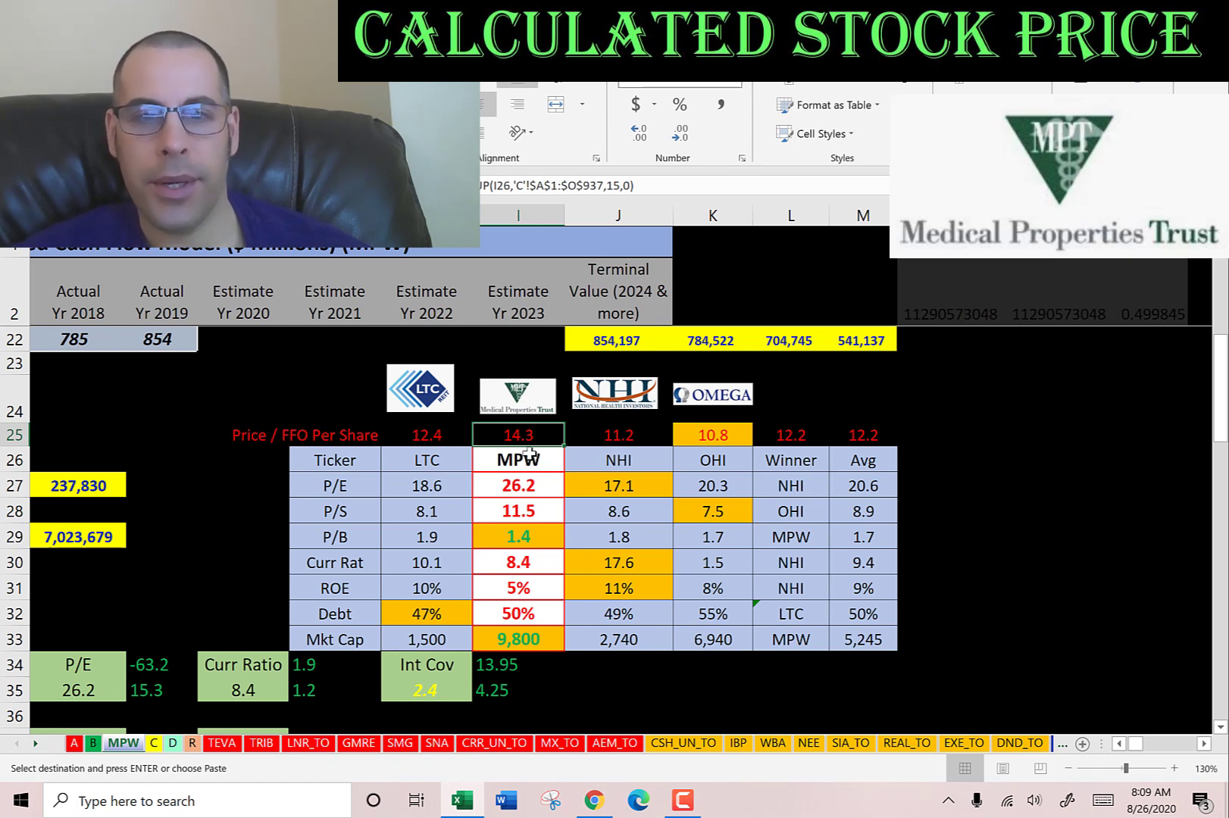
click(716, 438)
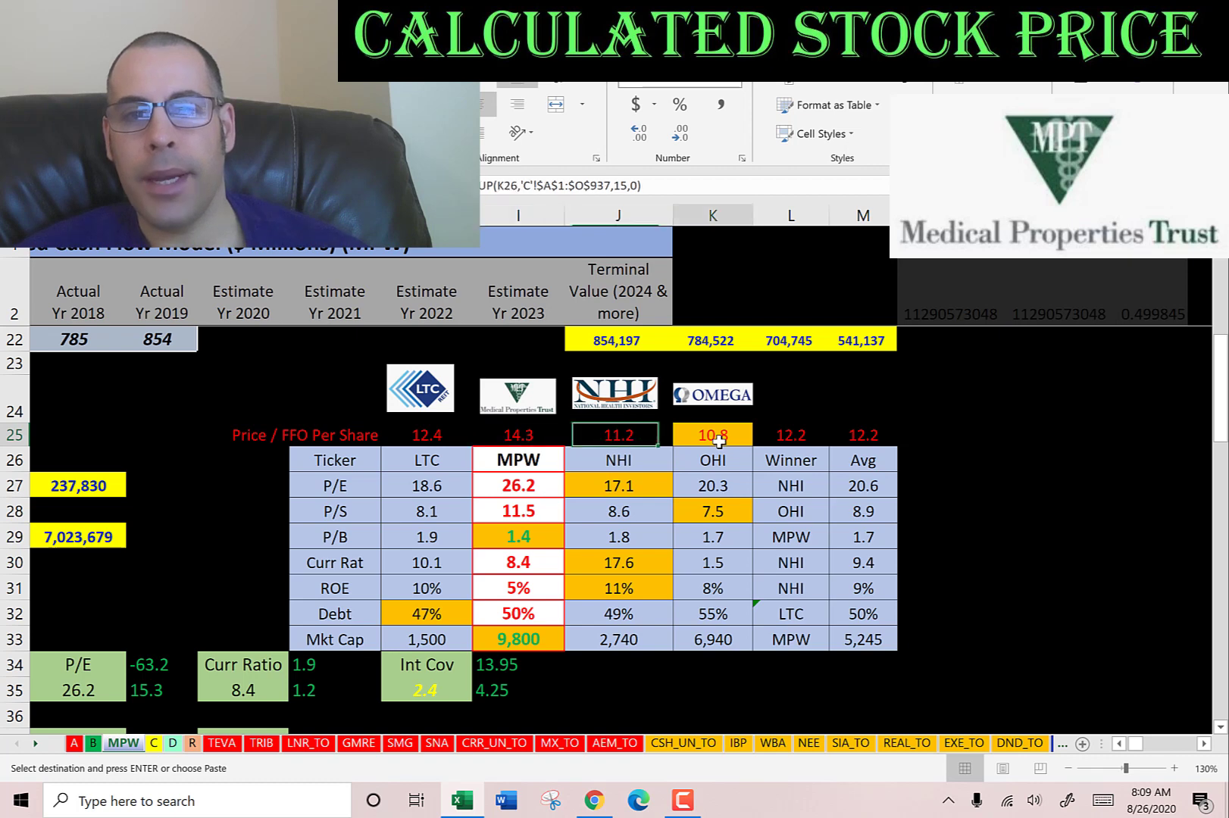
click(519, 486)
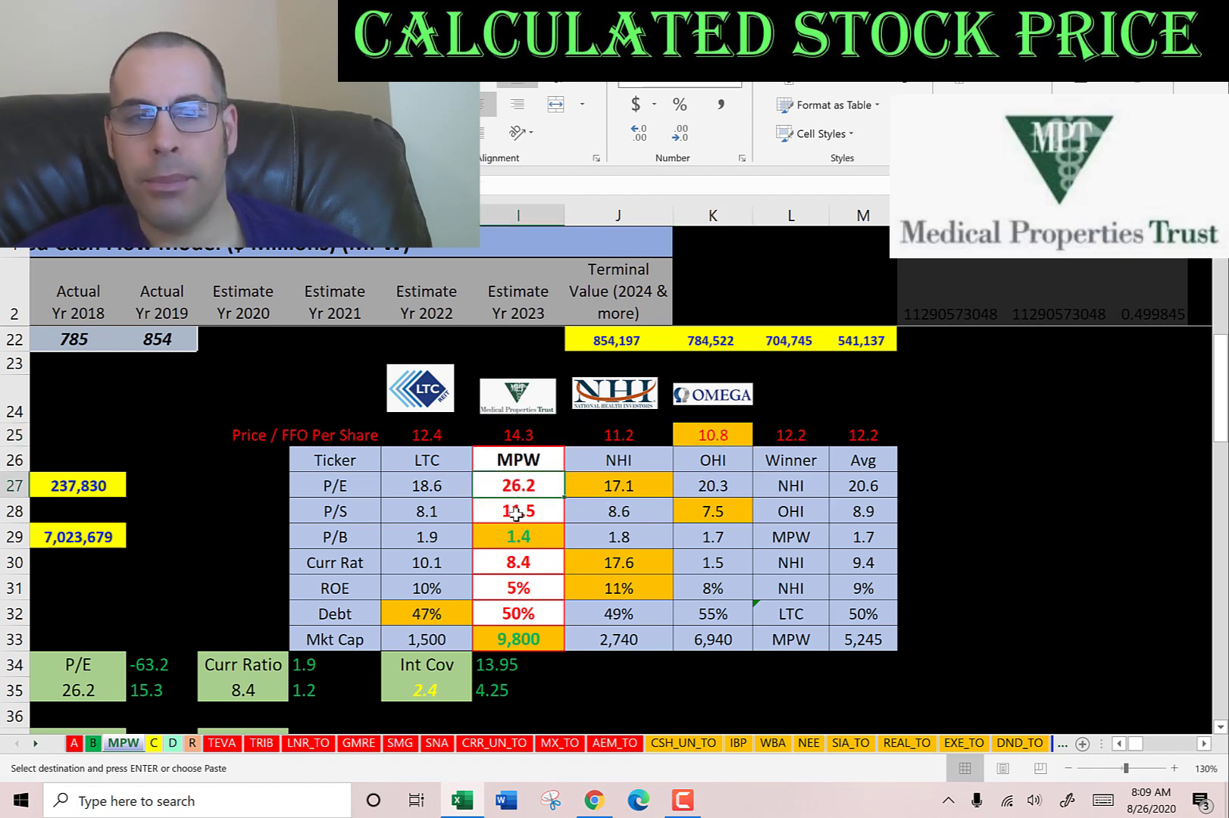
click(517, 512)
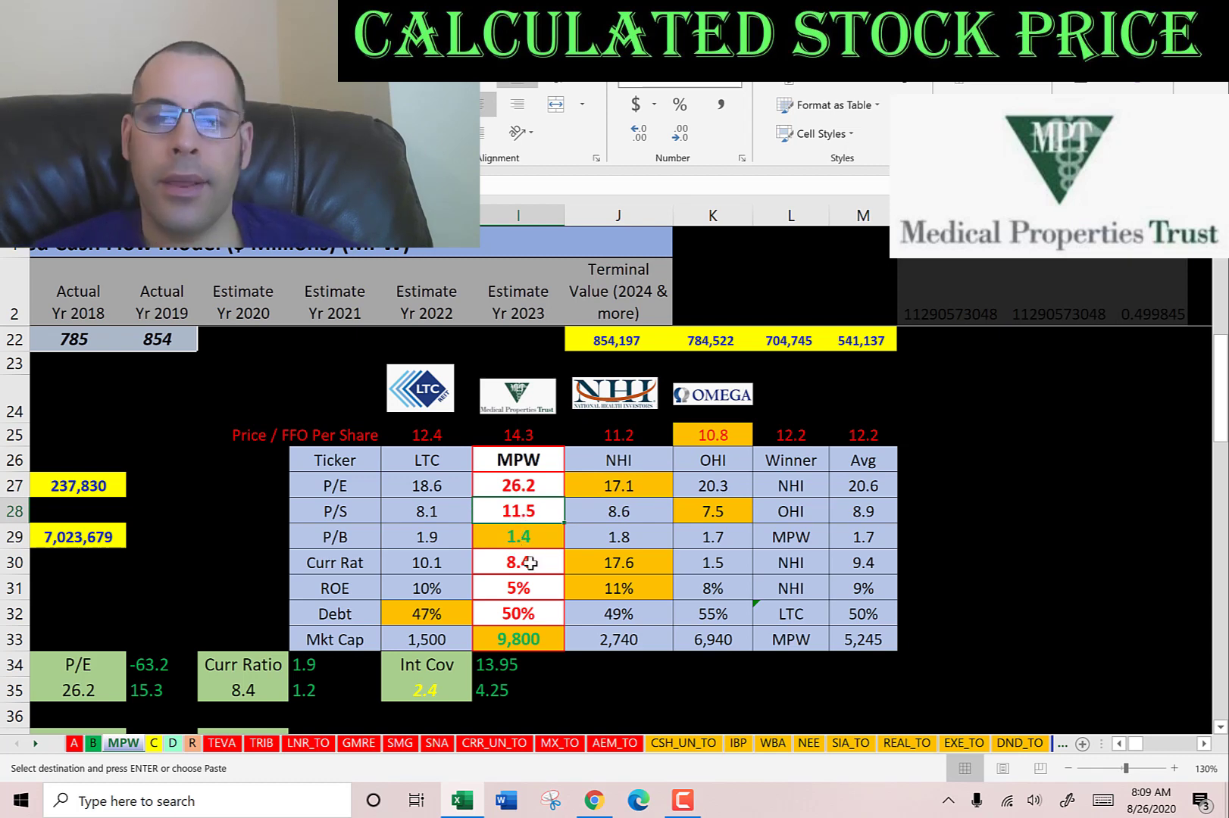
key(Down)
key(Down)
key(Down)
key(Down)
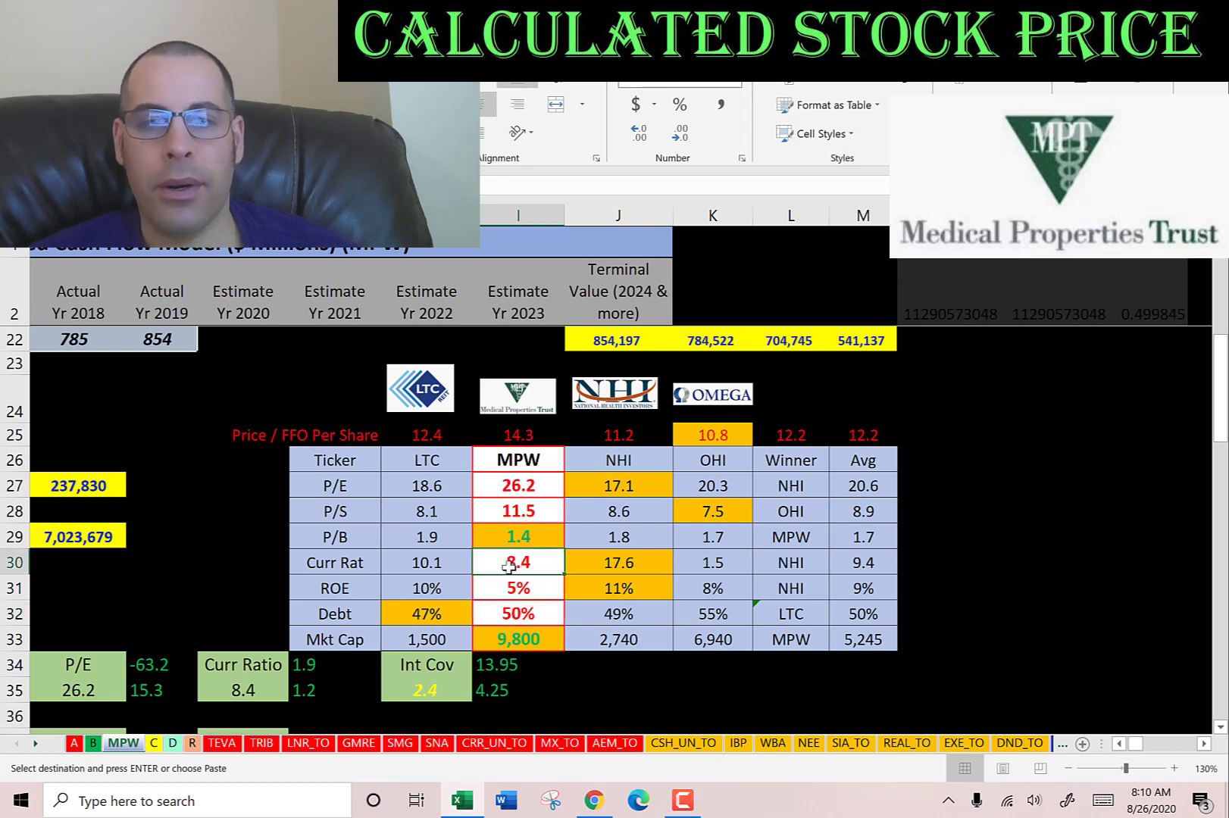
click(520, 631)
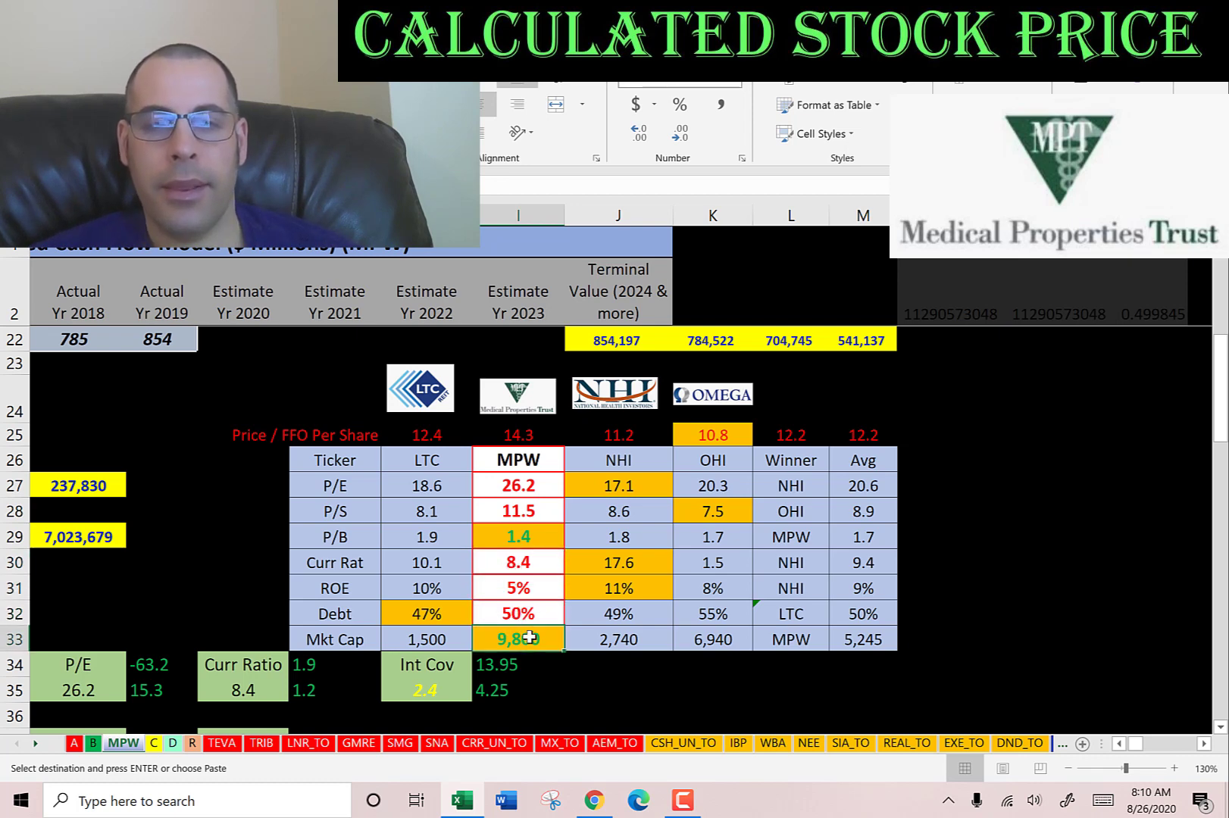